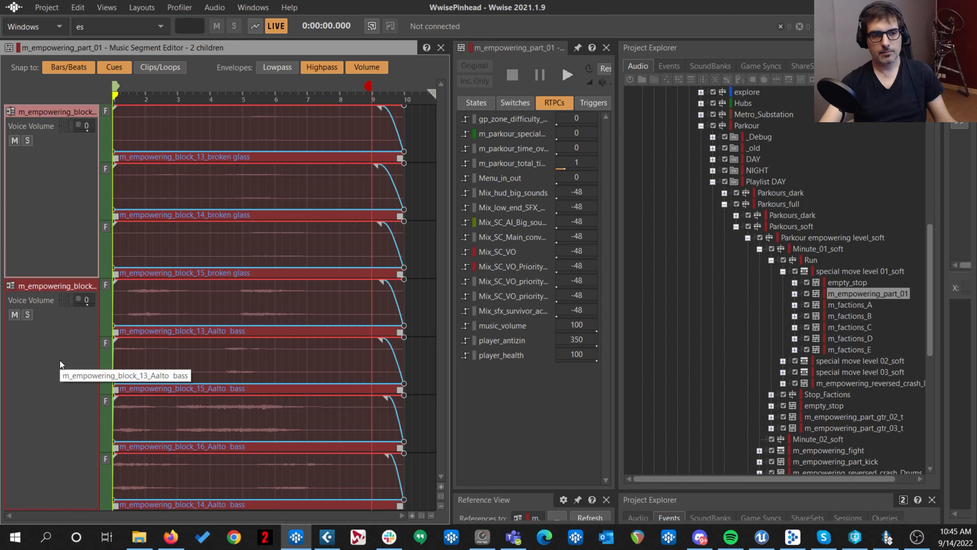
- Audition the m_empowering_part_01 segment and show the path associations of its parent Run switch container
key(space)
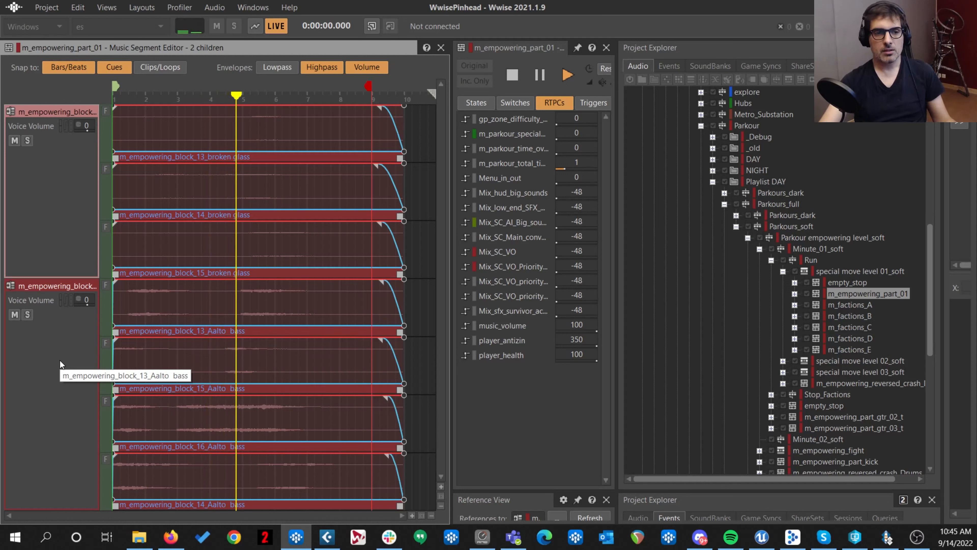
key(space)
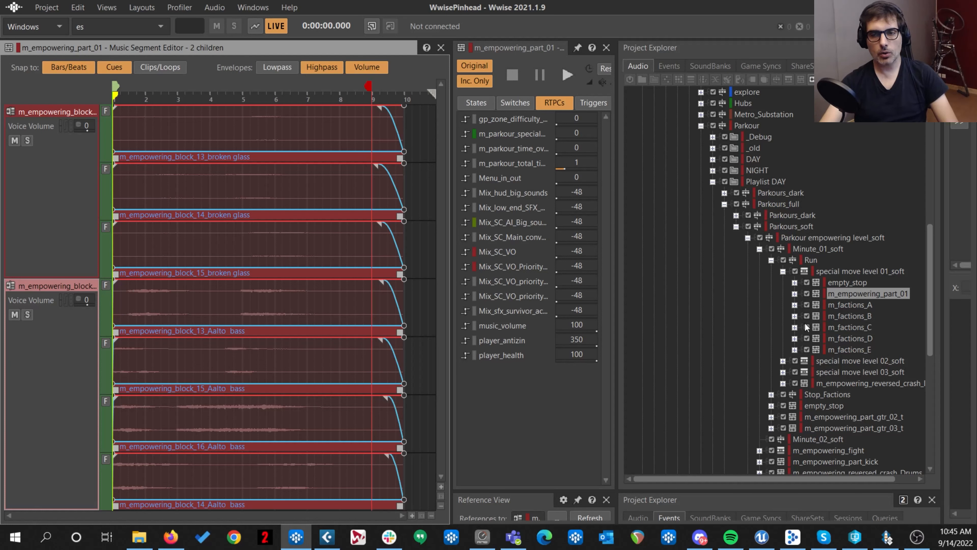
click(846, 271)
click(810, 261)
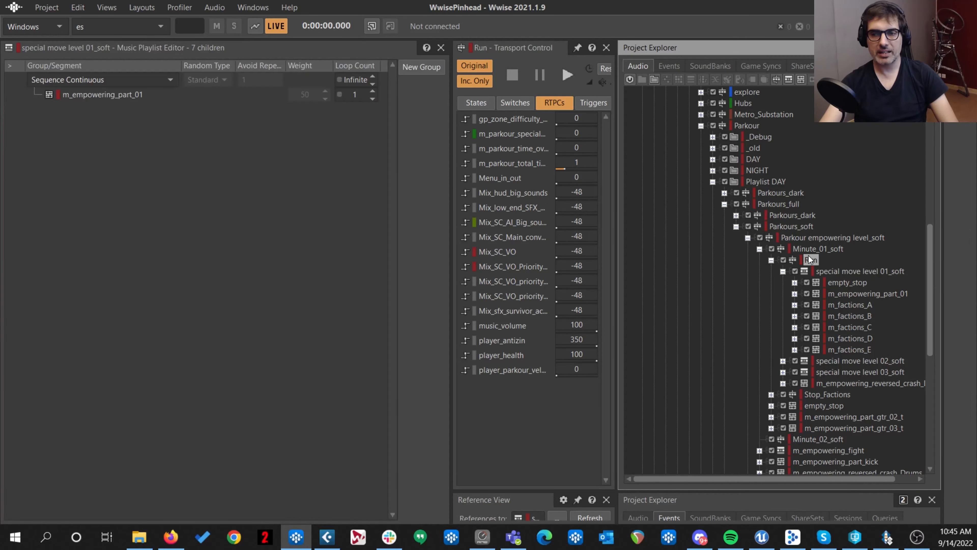
- Examine the range and interpolation settings of the player_parkour_velocity game parameter
click(562, 371)
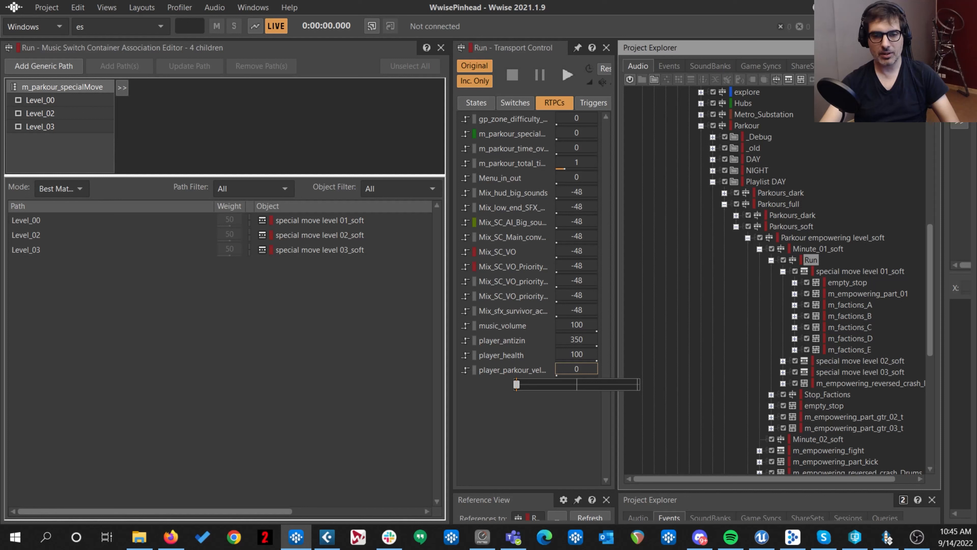
mouse_move(516, 384)
mouse_down()
mouse_move(637, 384)
mouse_move(516, 383)
mouse_up()
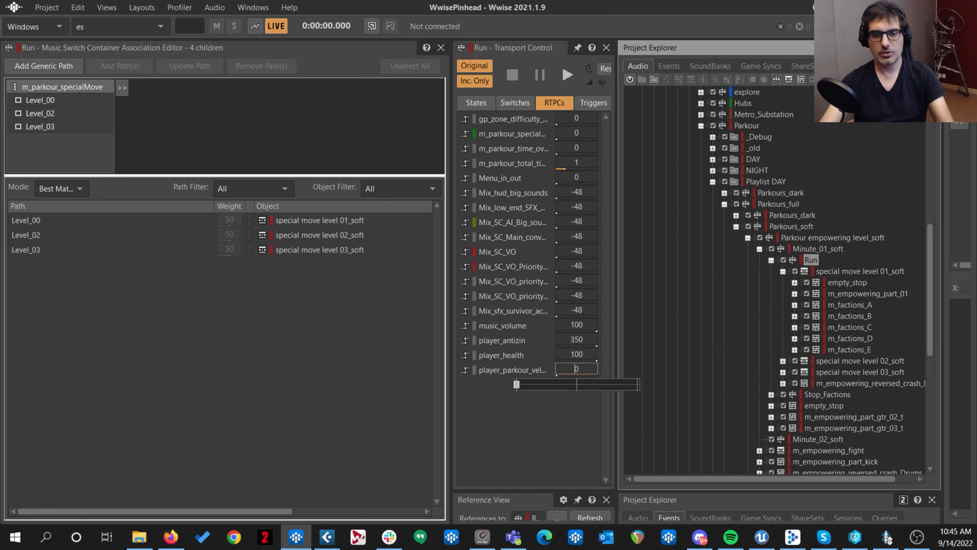
click(510, 370)
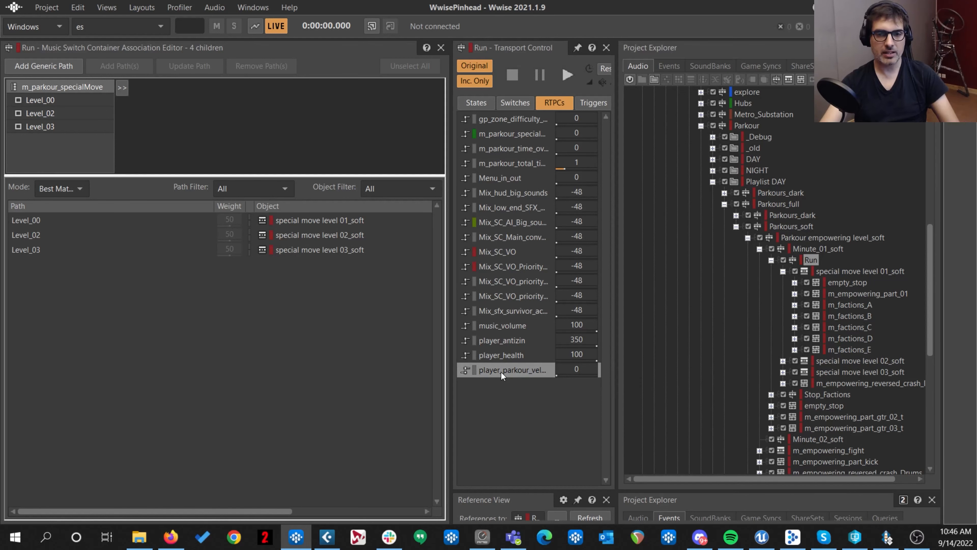
drag(946, 218, 681, 221)
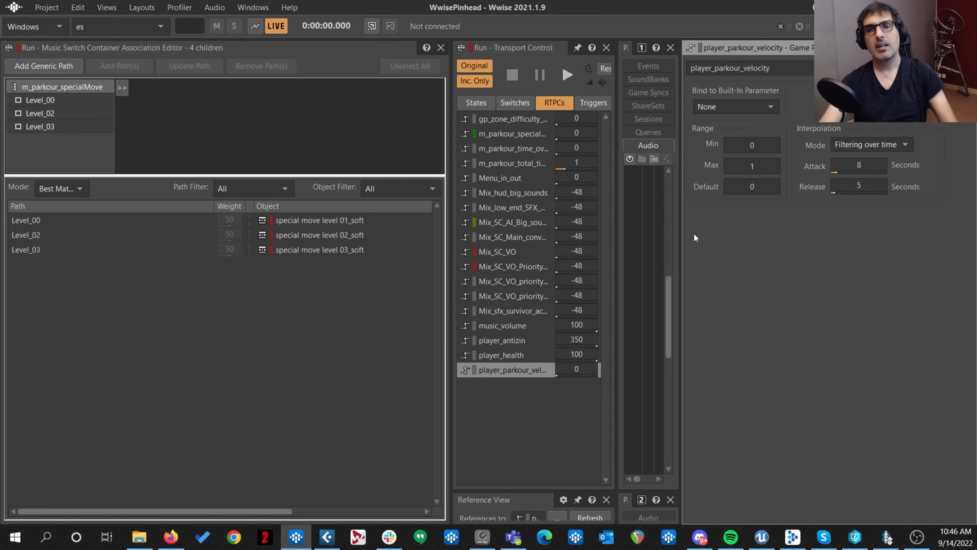
drag(681, 235, 935, 227)
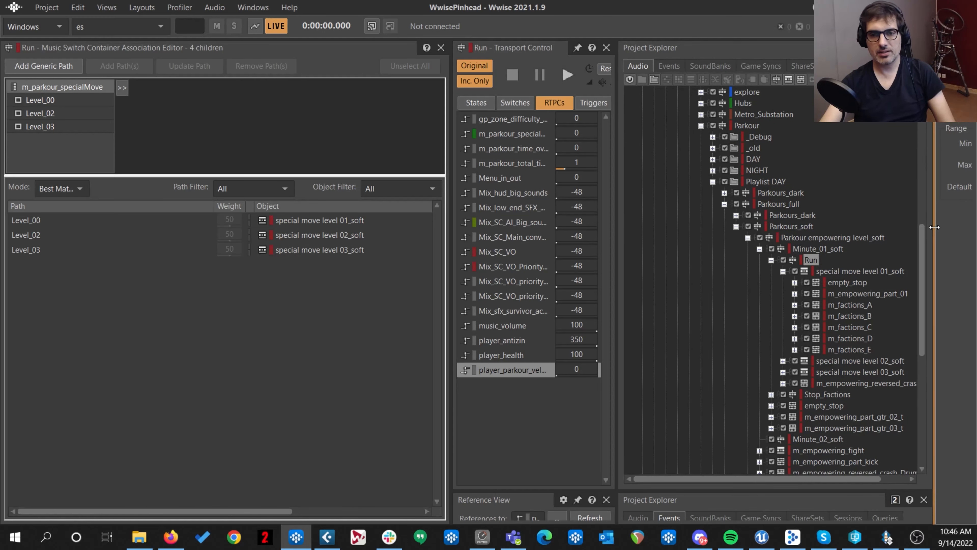
- Examine the default and custom transition times of the gp_parkour state group
click(479, 104)
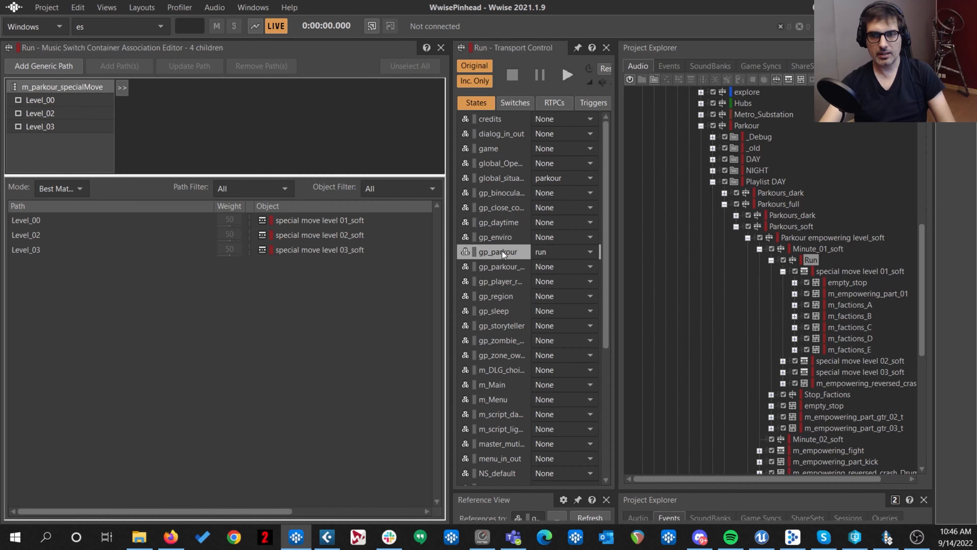
drag(937, 154, 641, 154)
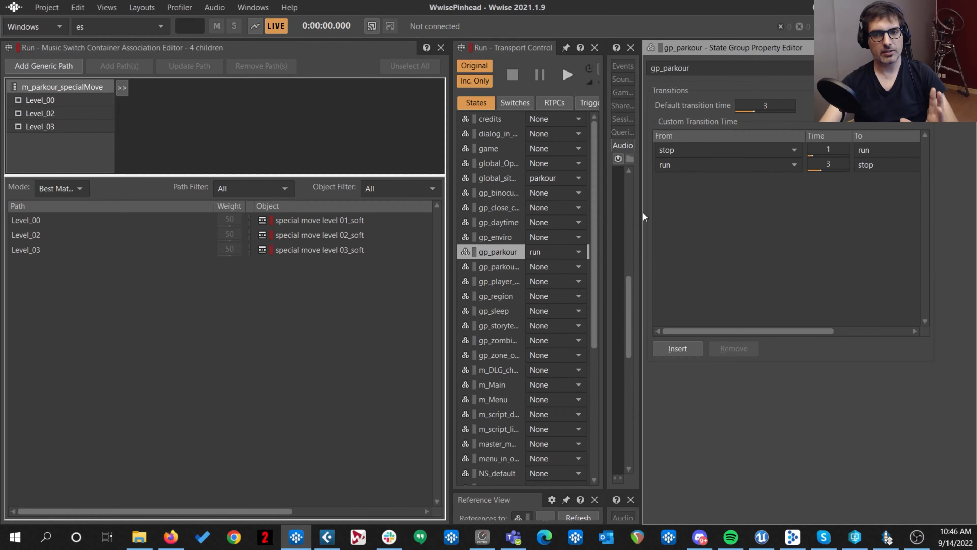
drag(640, 212, 935, 204)
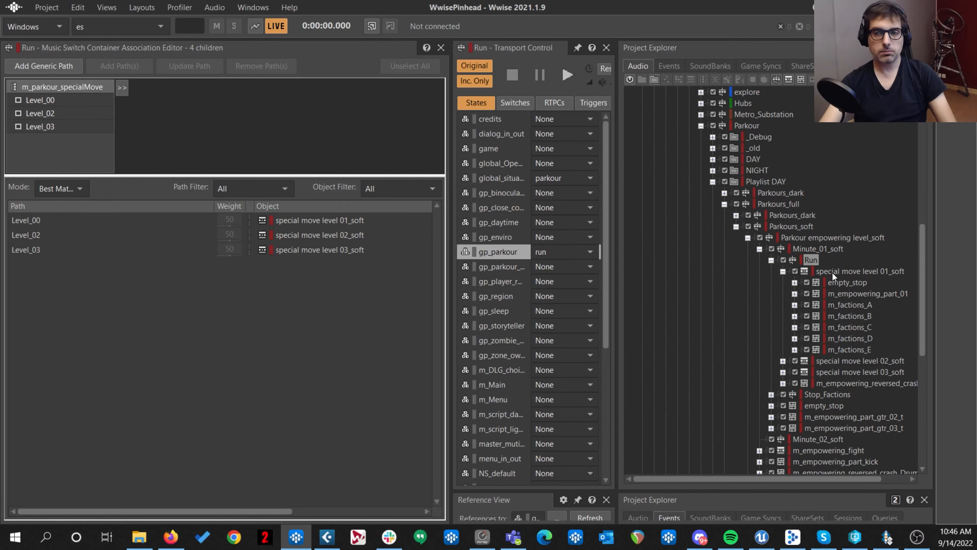
- Collapse special move level 01_soft and open the m_empowering_part_gtr_02 segment inside special move level 02_soft
click(783, 271)
click(842, 271)
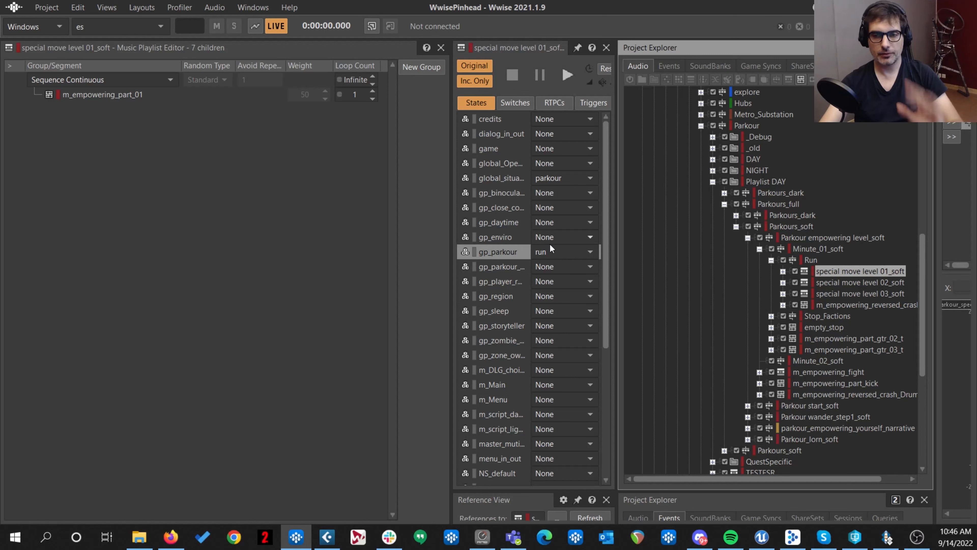
click(853, 283)
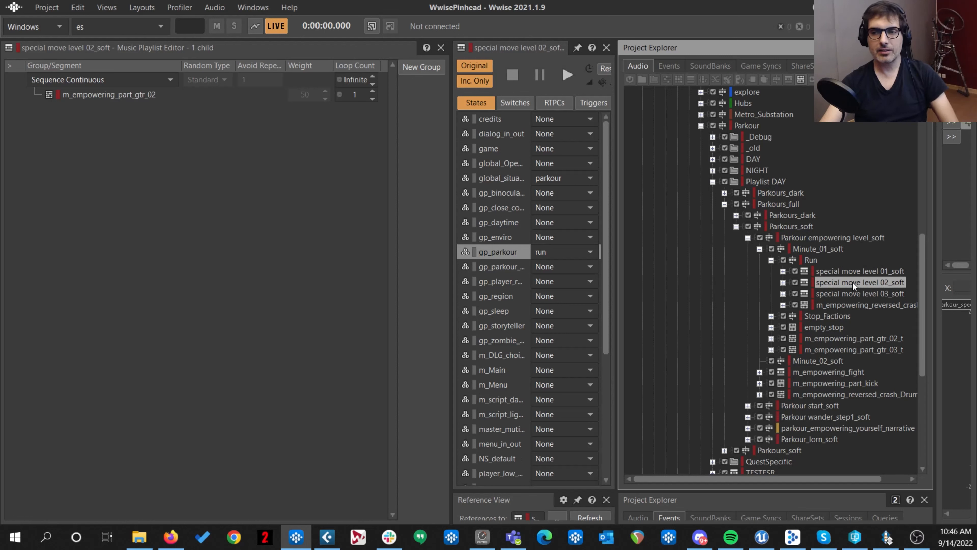
click(782, 282)
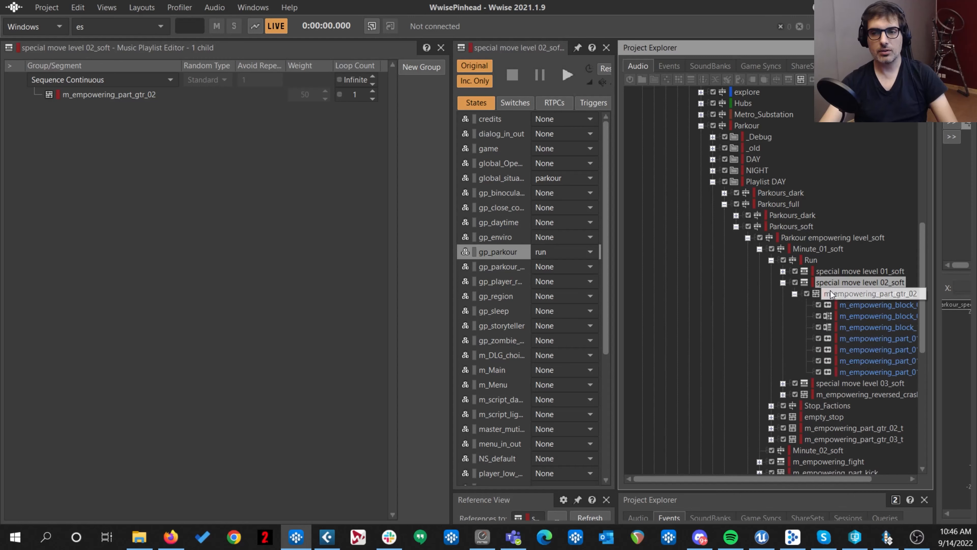
click(871, 293)
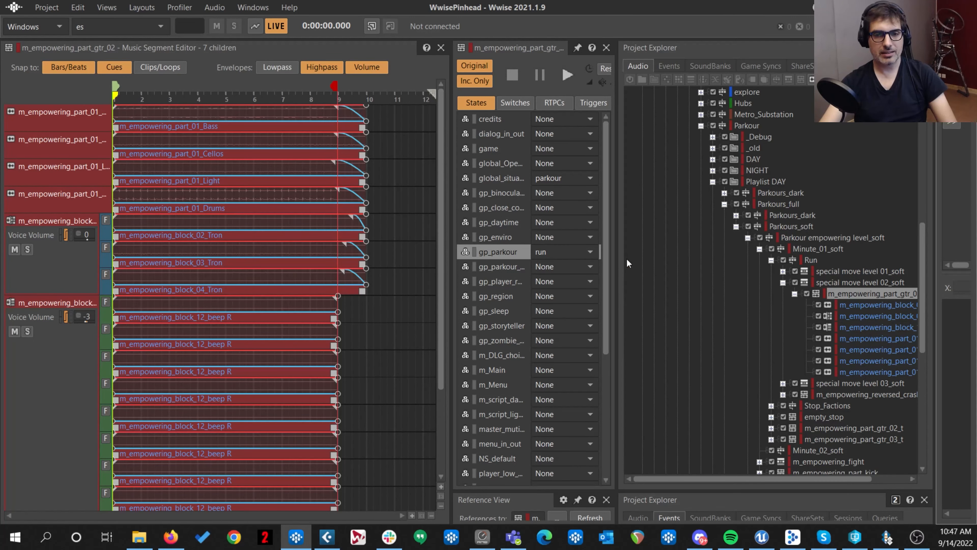
- Show the game parameters for m_empowering_part_gtr_02 and audition the segment with player_parkour_velocity left at its default
click(557, 103)
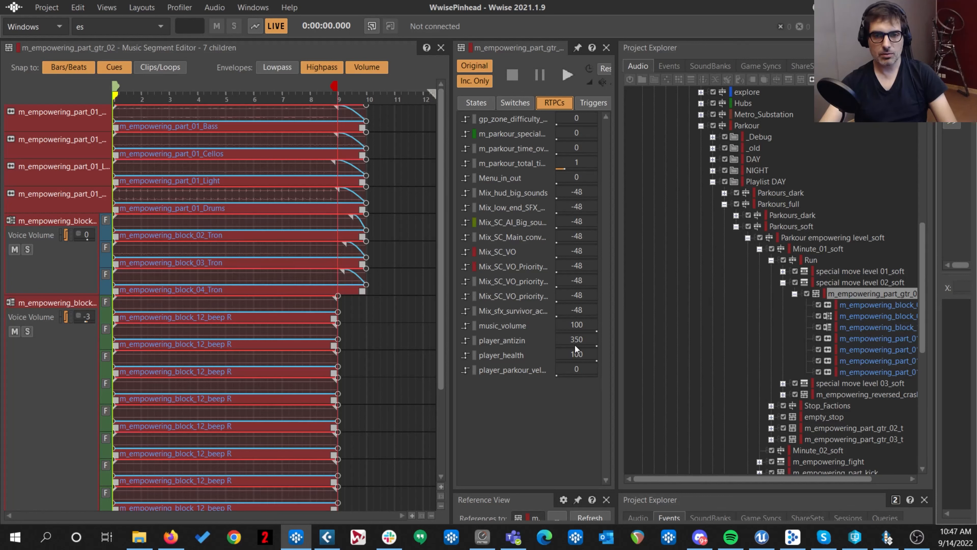
click(577, 380)
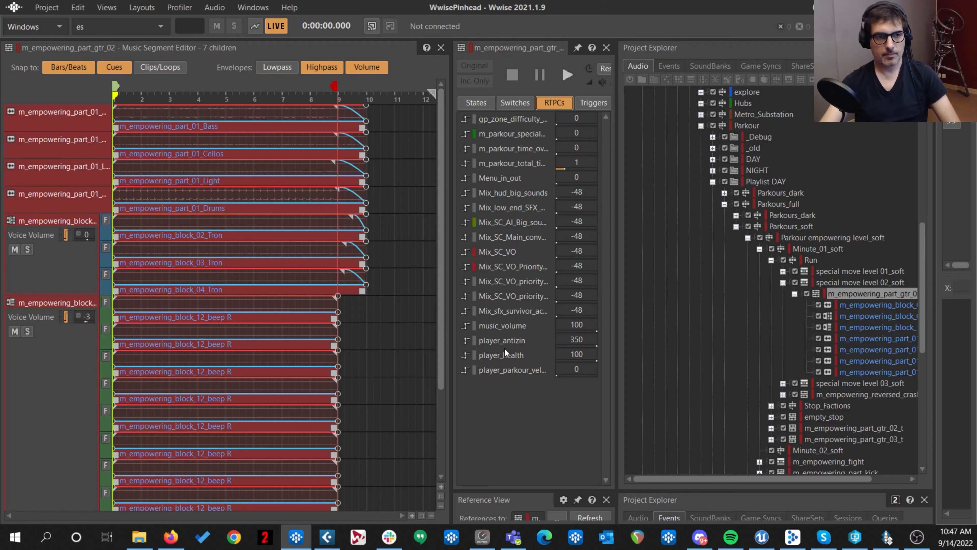
key(space)
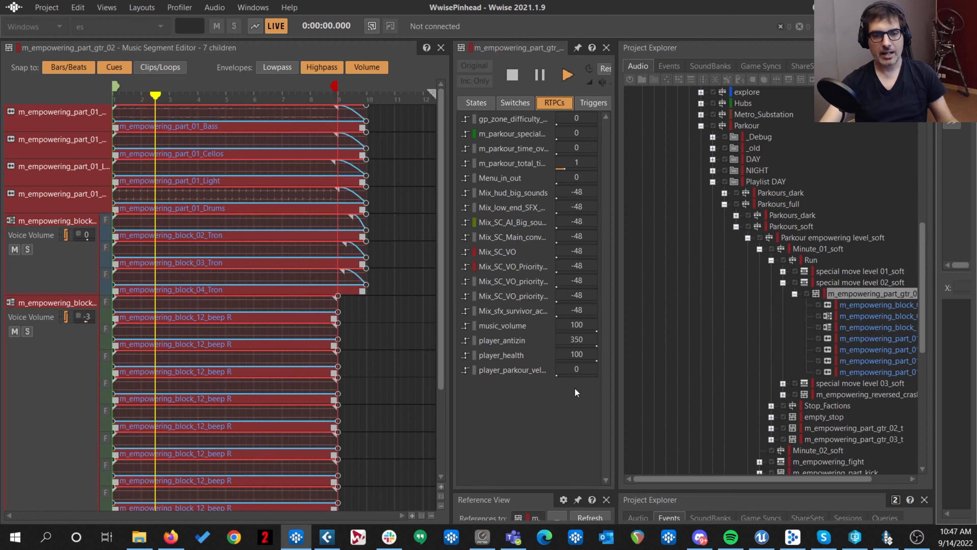
key(space)
- Set player_parkour_velocity to 1 and audition the m_empowering_part_gtr_02 segment
click(564, 374)
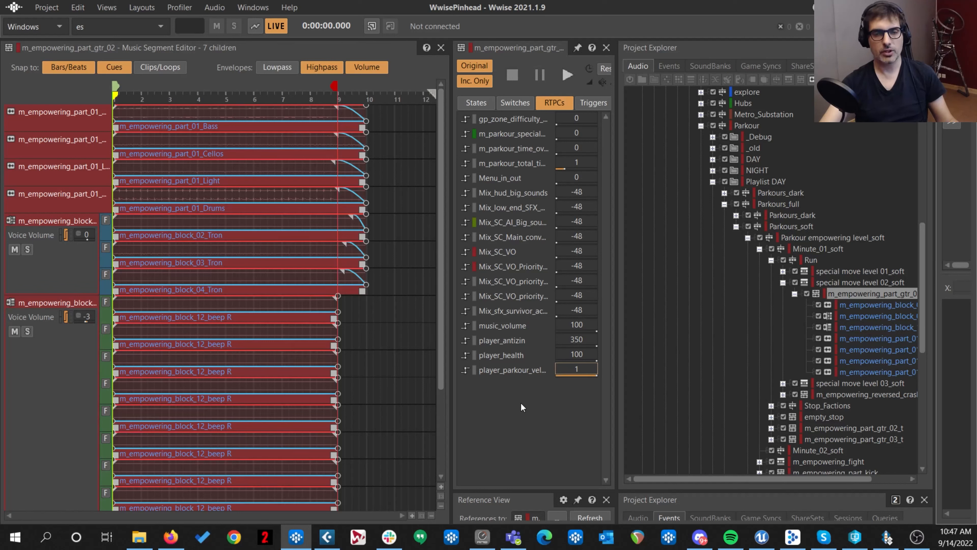
key(space)
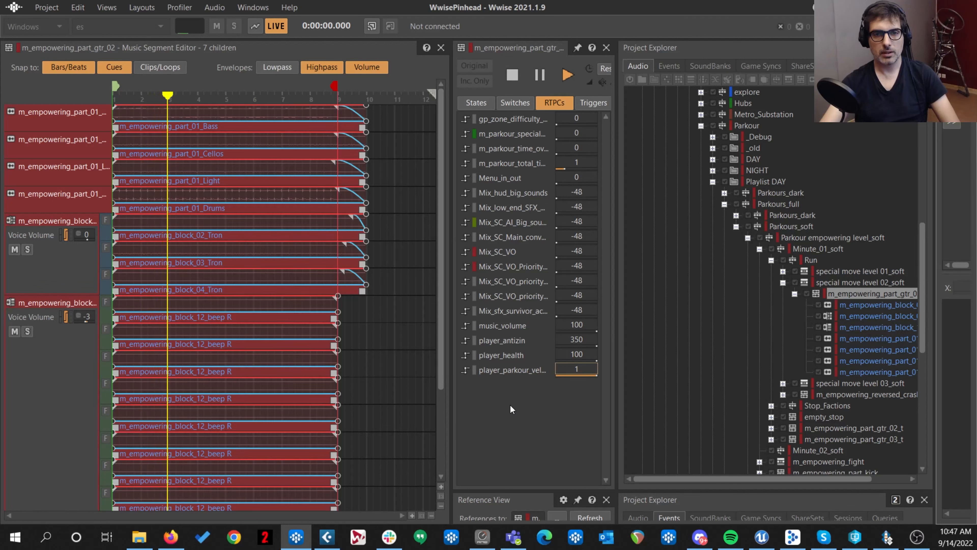
- Set the m_parkour_special… game parameter to 0.25 and play the m_empowering_part_gtr_02 segment
double_click(581, 135)
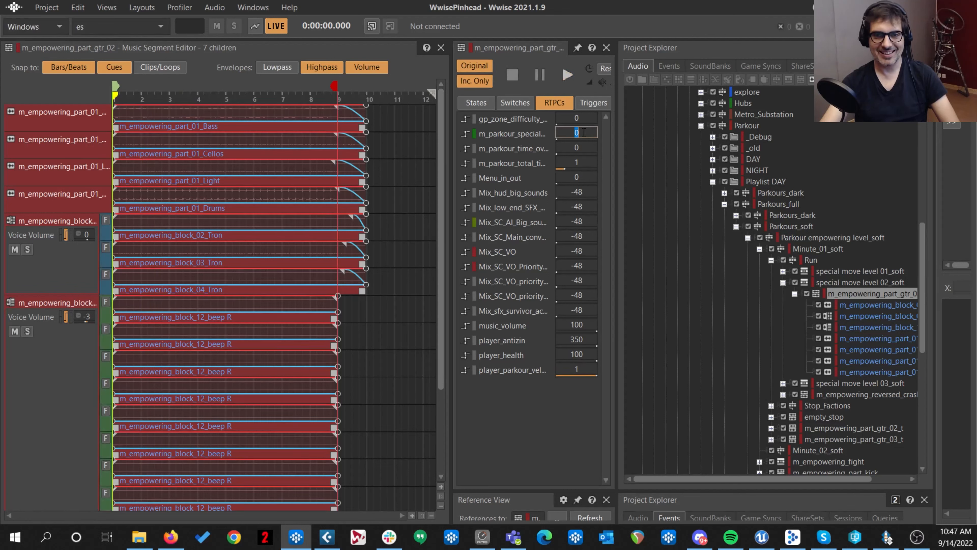
click(559, 140)
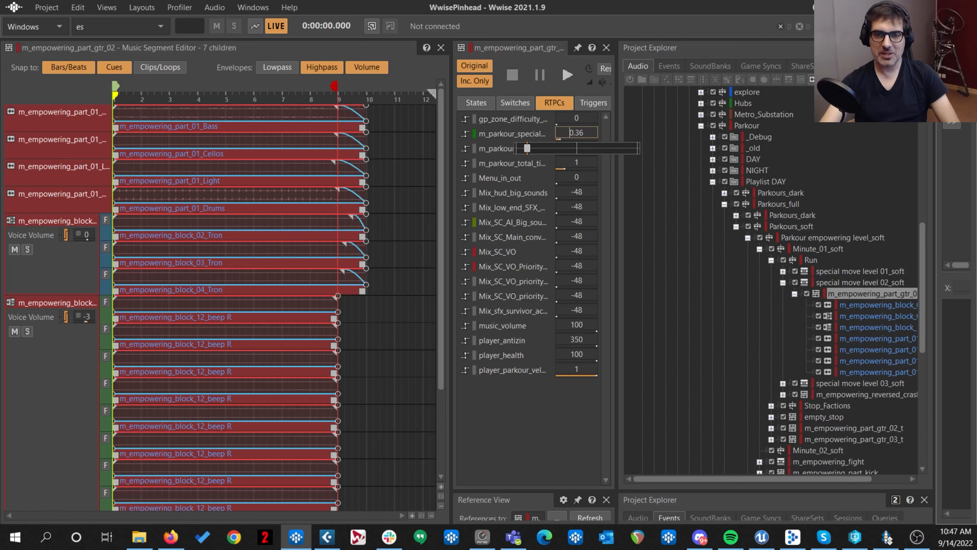
drag(529, 148, 521, 148)
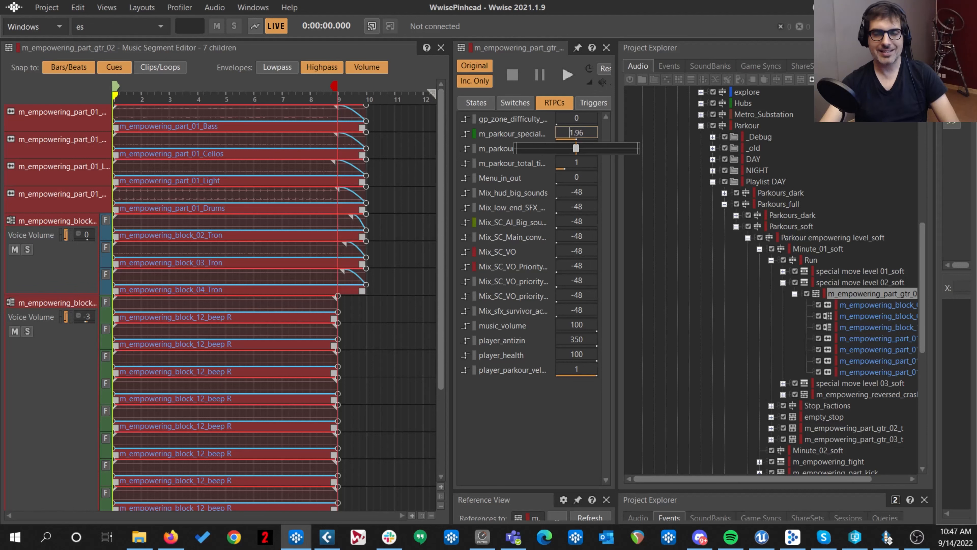
drag(576, 148, 529, 148)
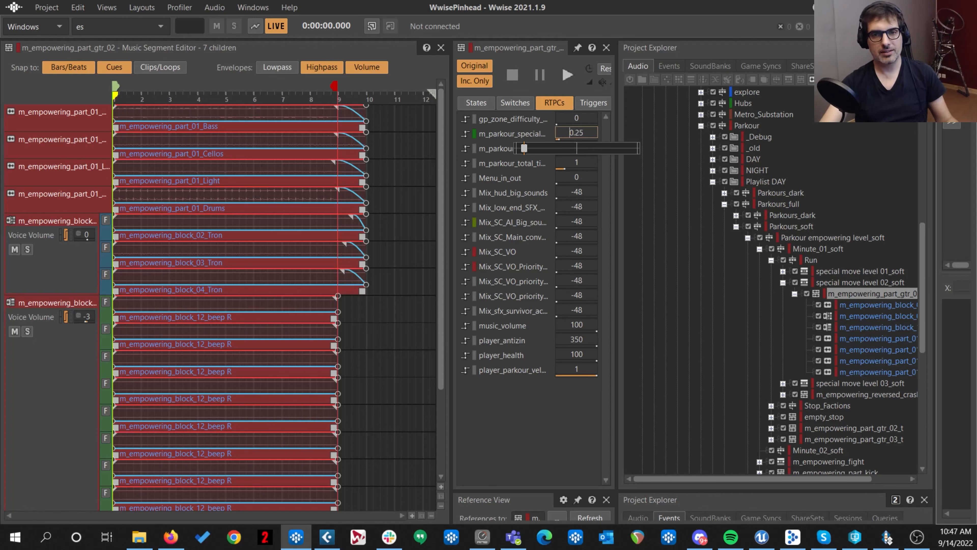
key(space)
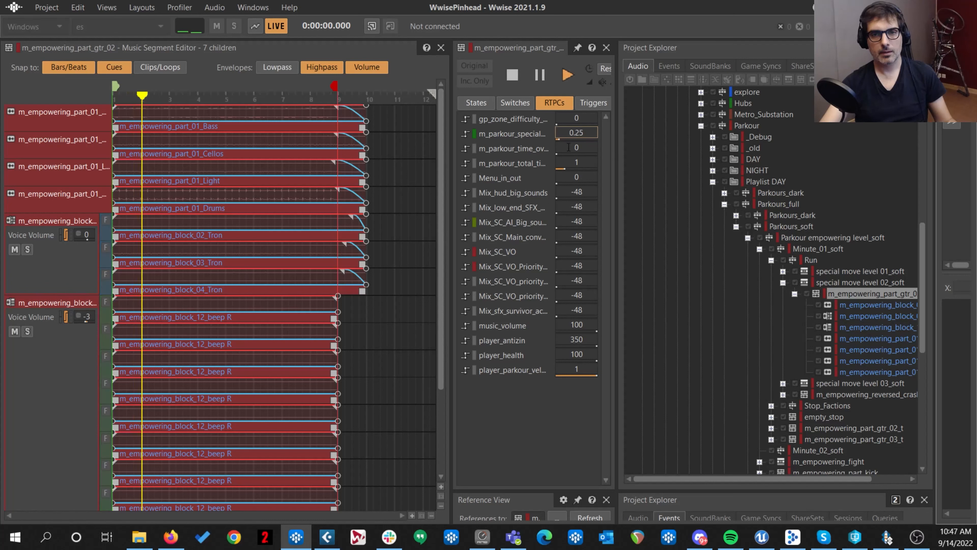
- Audition the segment with the m_parkour_special… game parameter raised to 1.94 and lowered to 0.74 during playback
mouse_move(559, 140)
mouse_down()
mouse_move(528, 148)
mouse_move(575, 148)
mouse_up()
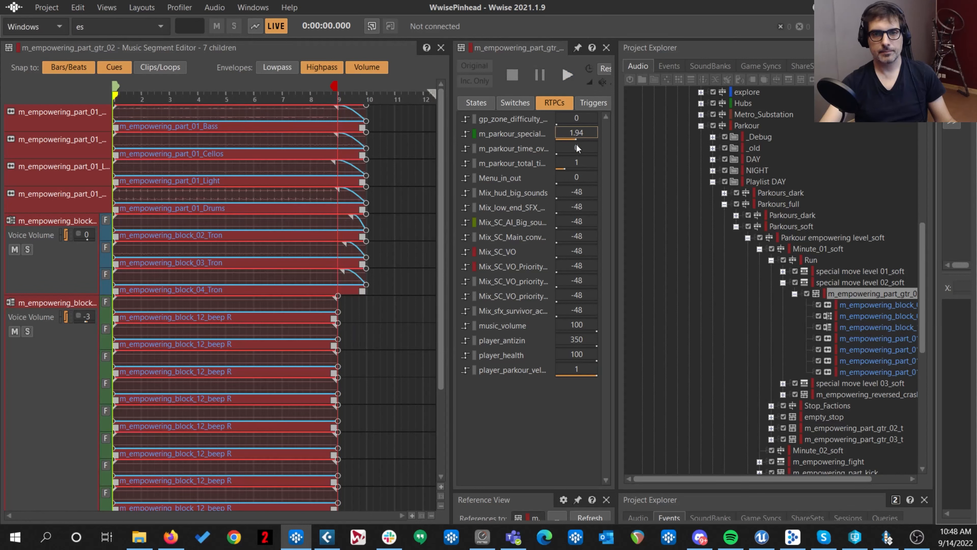
key(space)
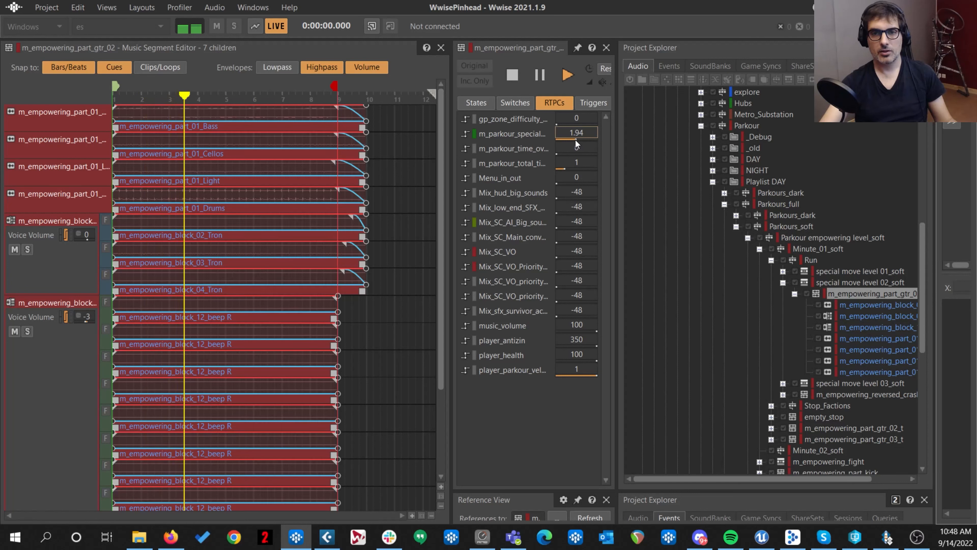
drag(575, 140, 546, 148)
drag(542, 148, 537, 148)
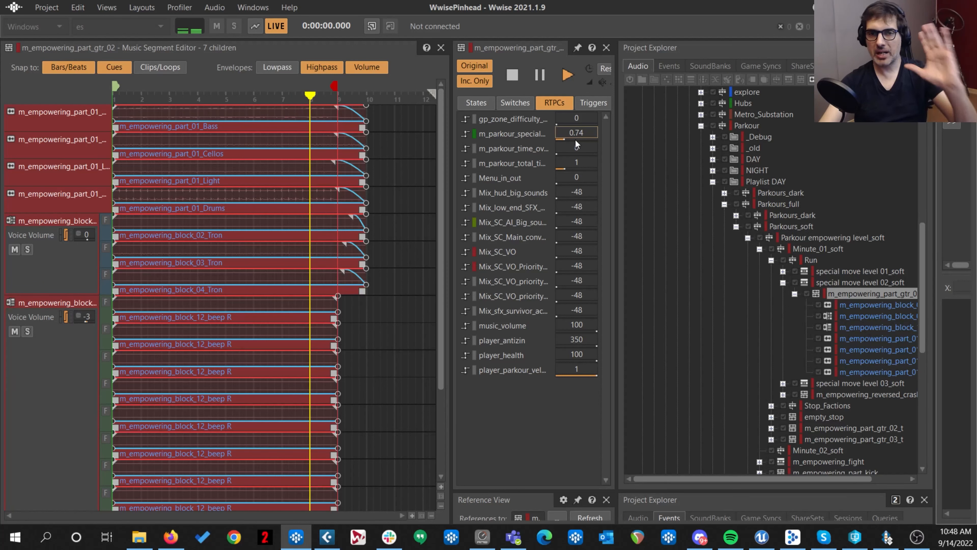
key(space)
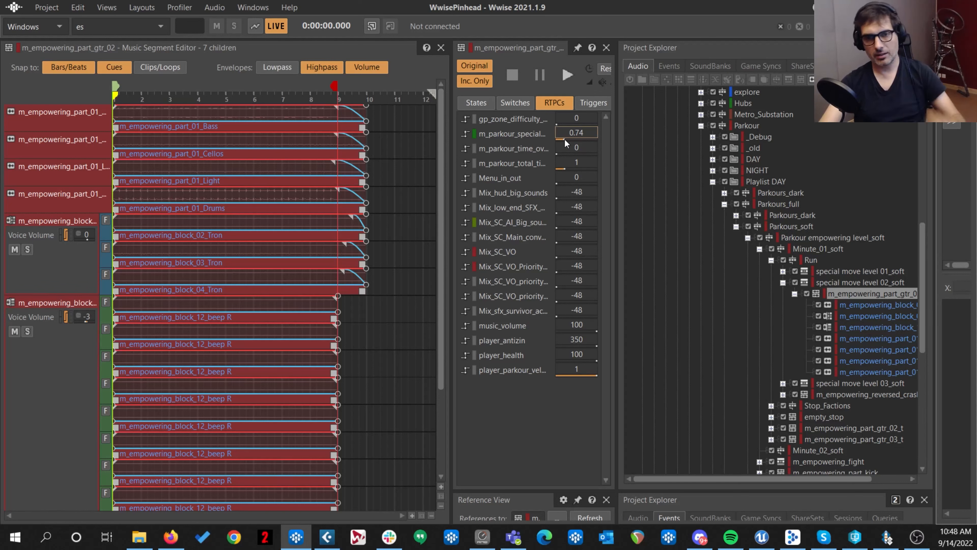
- Set the m_parkour_special… game parameter to 1.92 and audition the m_empowering_part_gtr_02 segment
drag(565, 140, 571, 172)
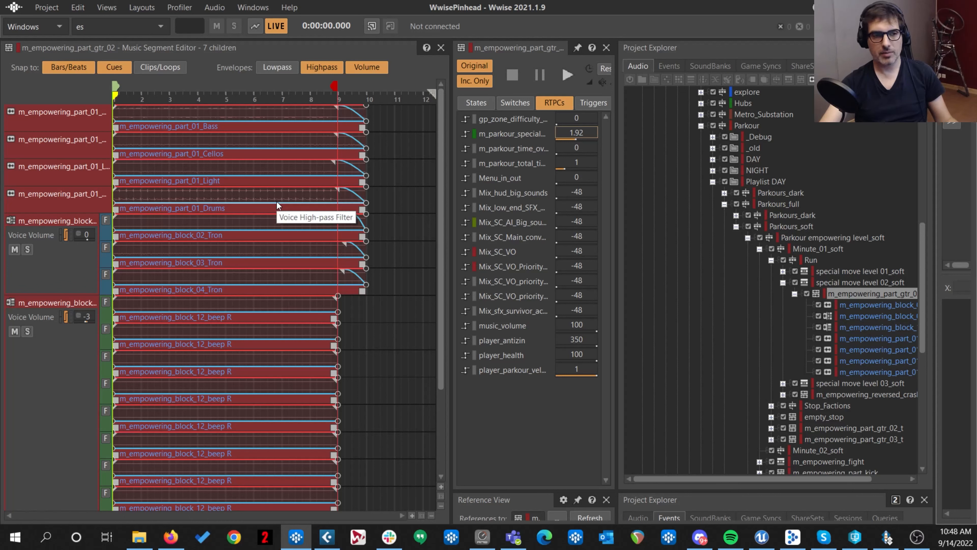
key(space)
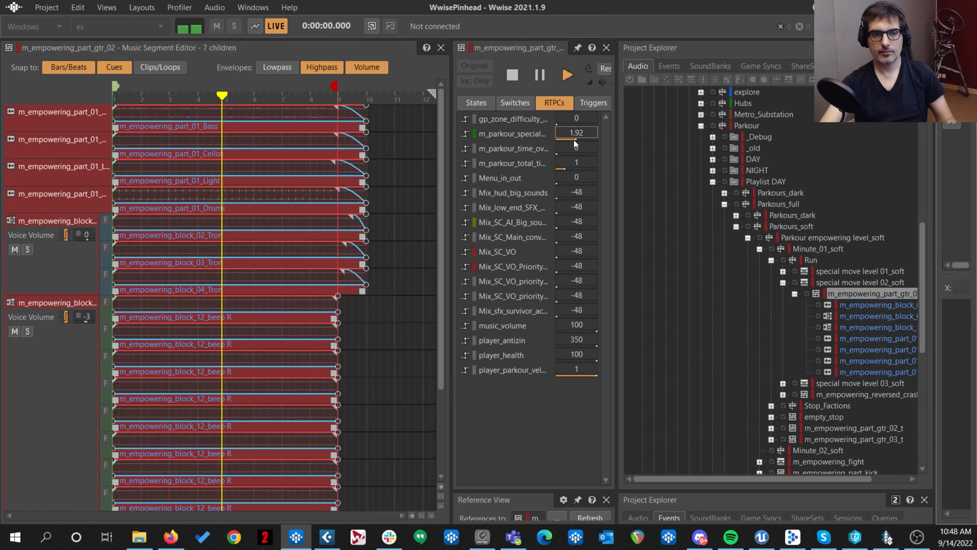
key(space)
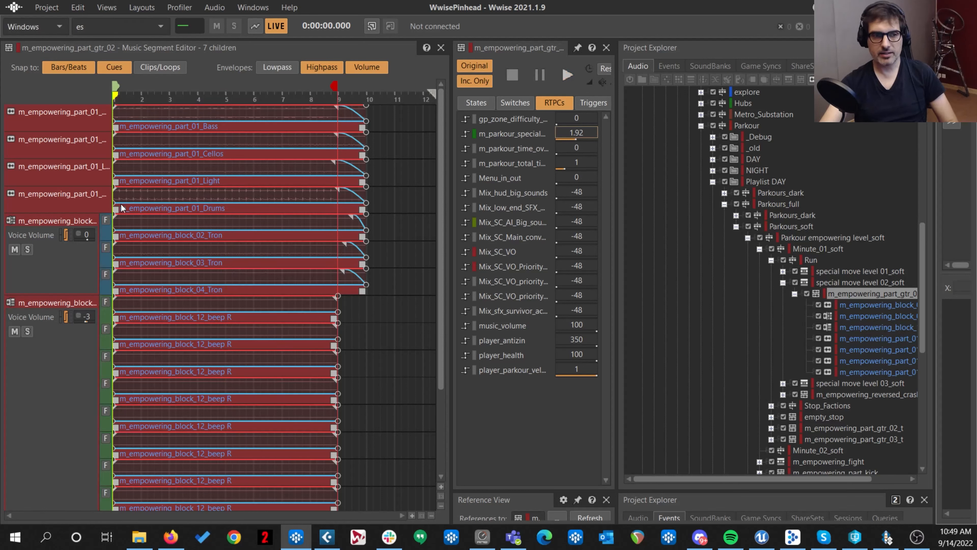
- Collapse special move level 02_soft and open the Run switch container in the Property Editor
click(783, 283)
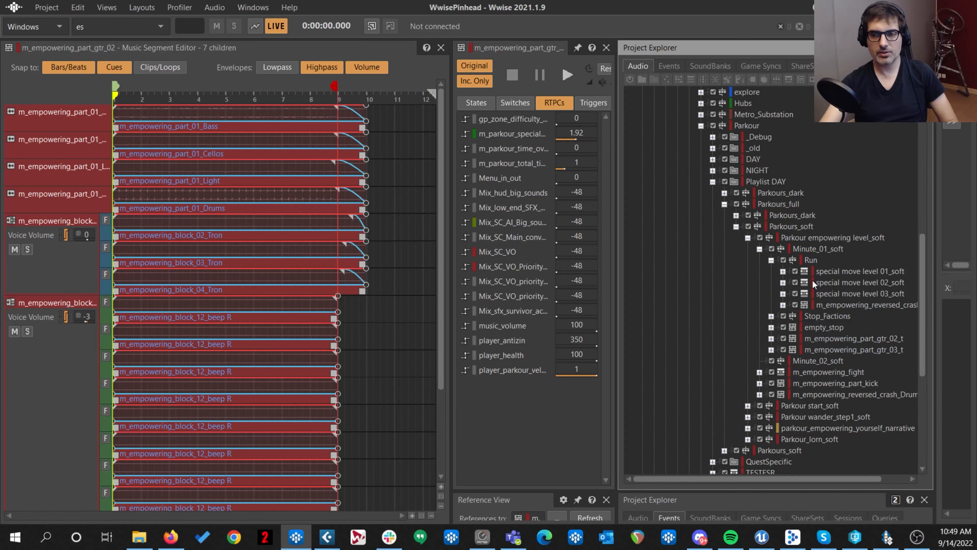
click(811, 260)
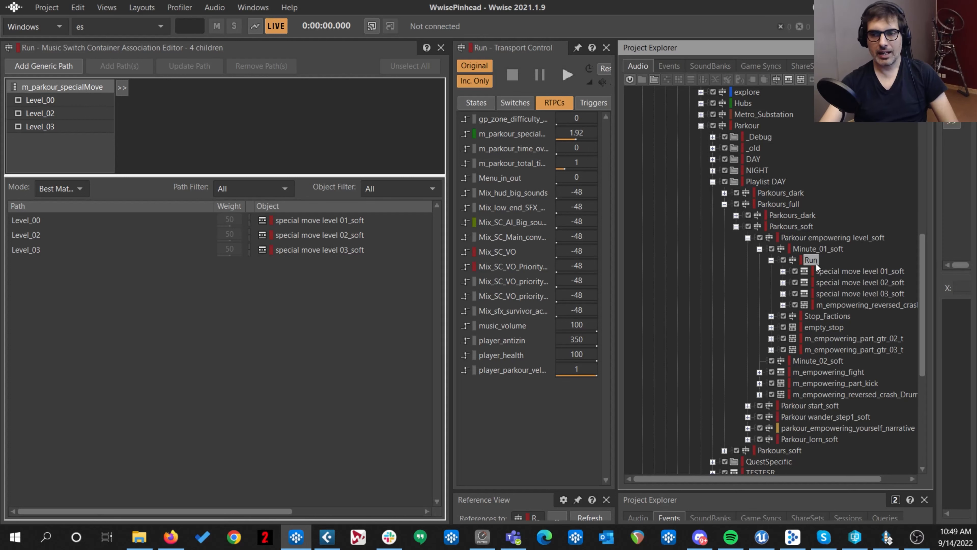
key(F5)
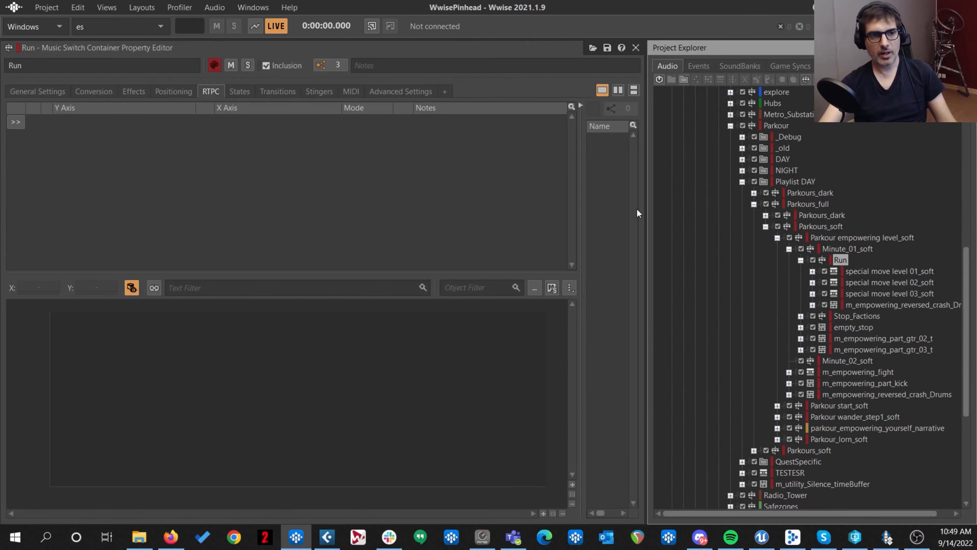
- Inspect the Run container's transitions from special move level 01_soft to 02_soft, including its source fade-out, and from level 02_soft to 03_soft
click(274, 92)
click(243, 138)
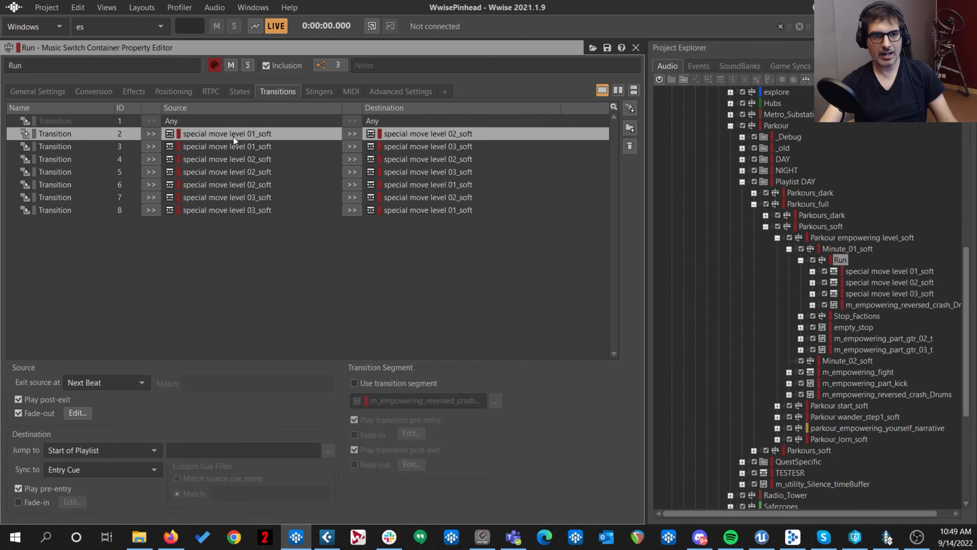
click(876, 270)
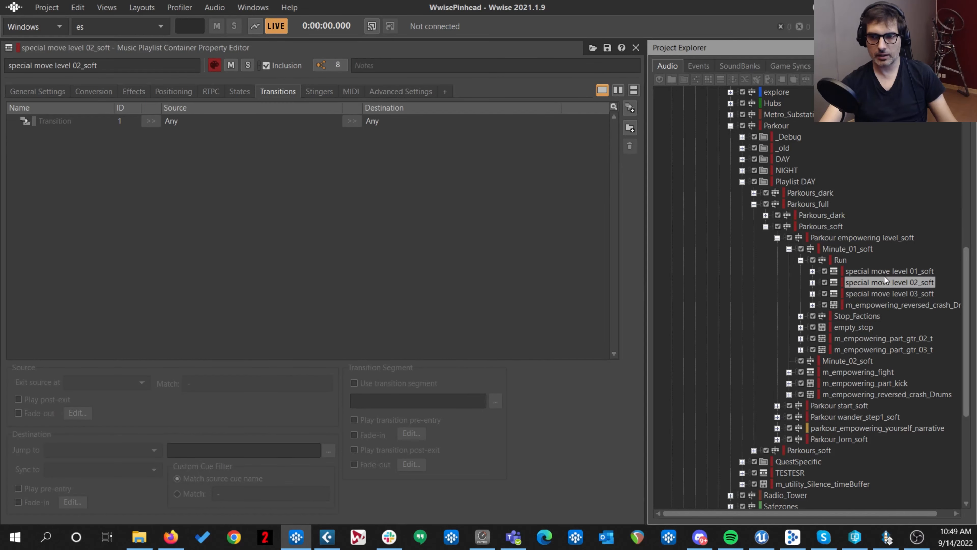
click(840, 259)
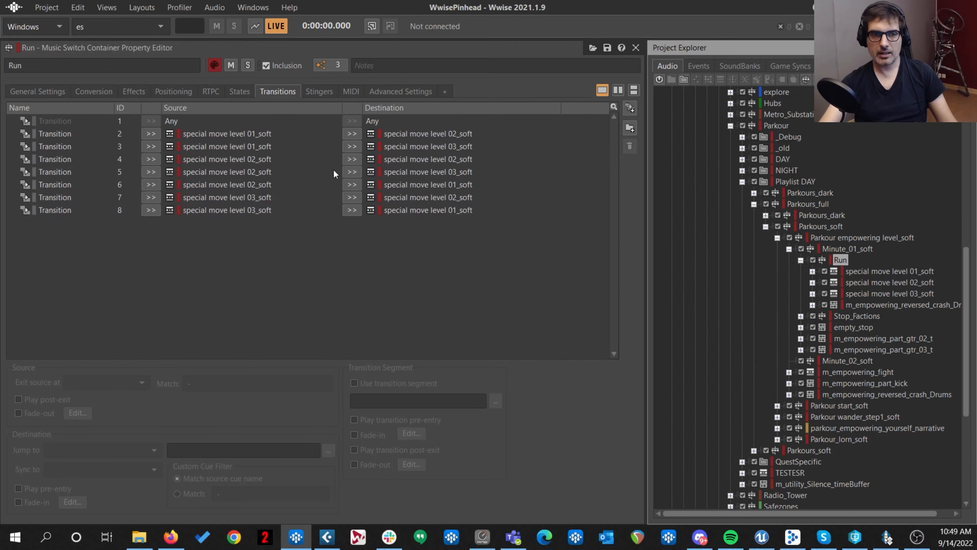
click(265, 133)
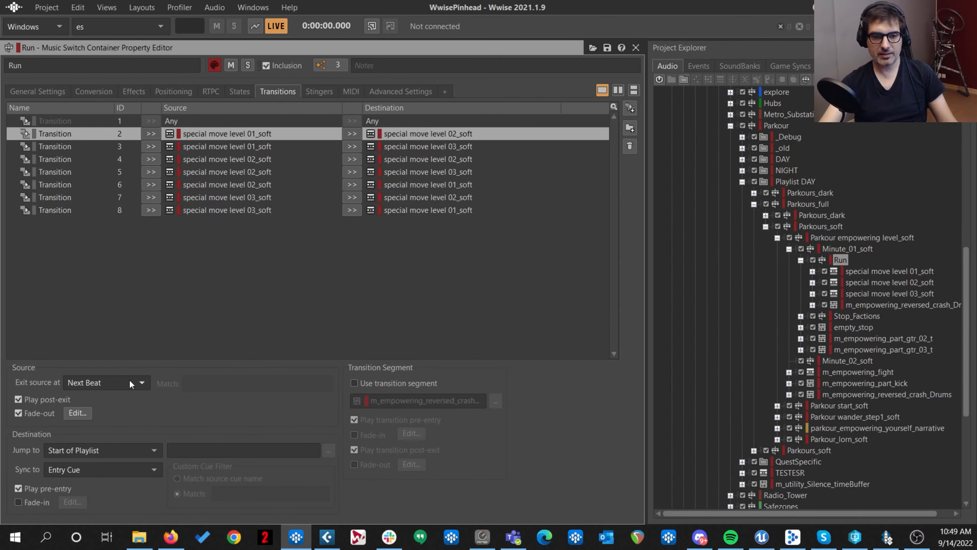
click(78, 412)
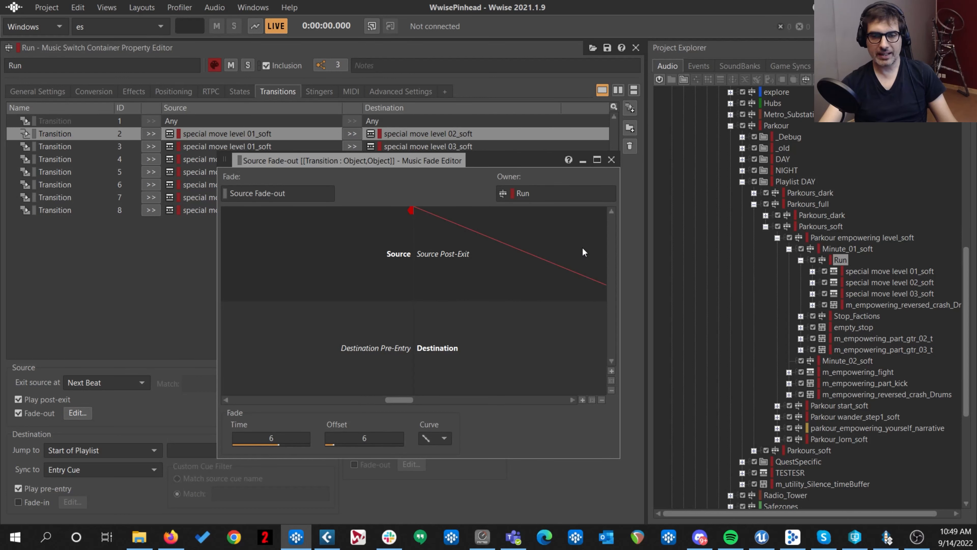
click(610, 160)
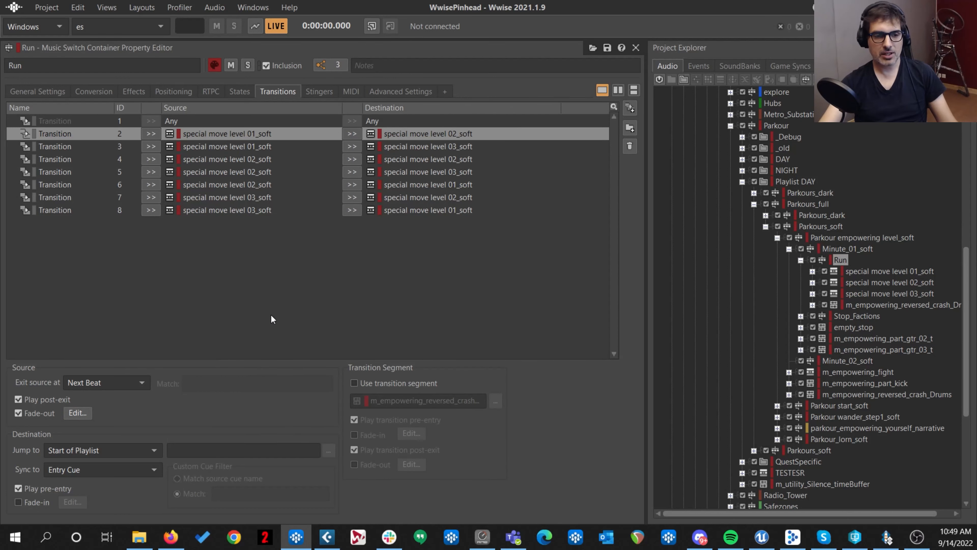
click(266, 172)
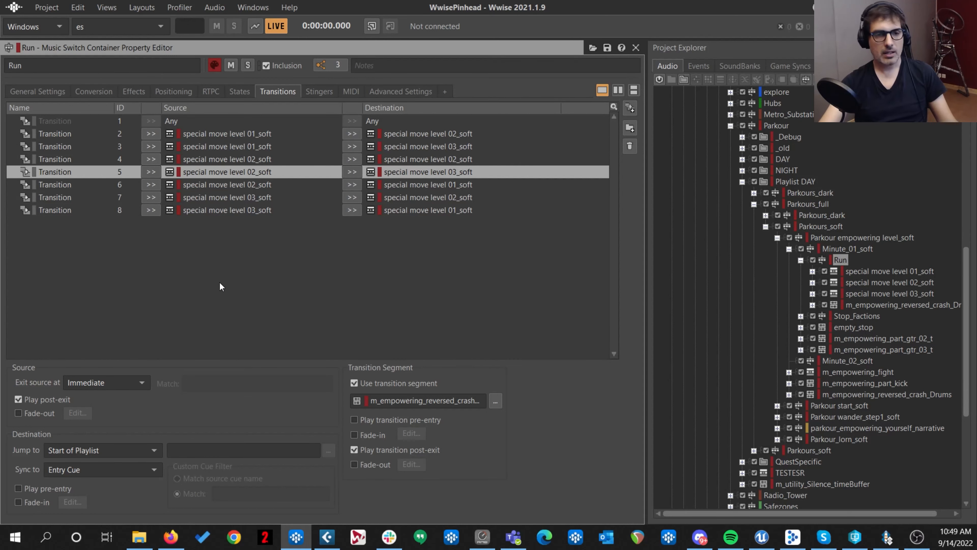
- In the interactive music layout, set the m_parkour_special… game parameter to 0 and play the Run switch container
key(F8)
key(F9)
key(F10)
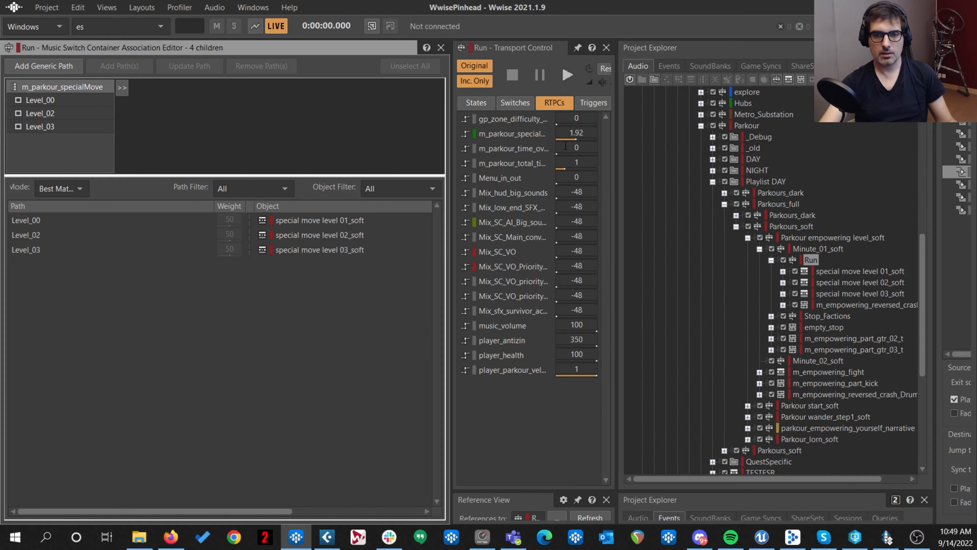
drag(576, 143, 553, 143)
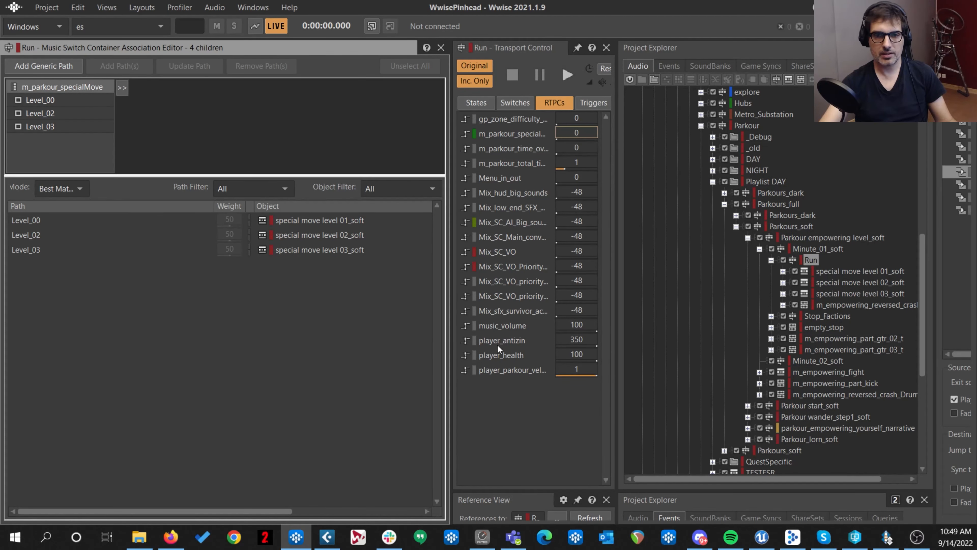
click(816, 259)
key(space)
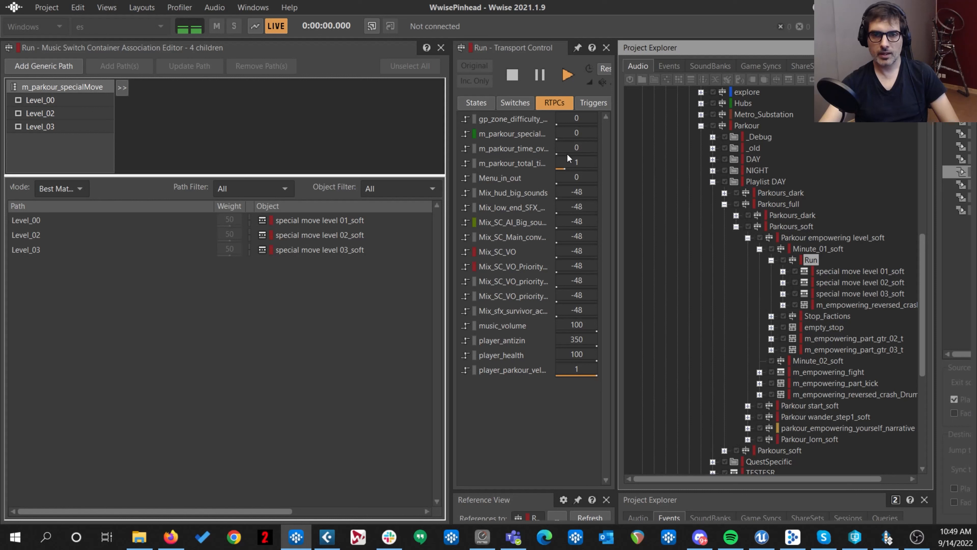
- Audition Run while raising the m_parkour_special… game parameter through 0.11, 0.53 and 0.69, and return it to 0
click(559, 138)
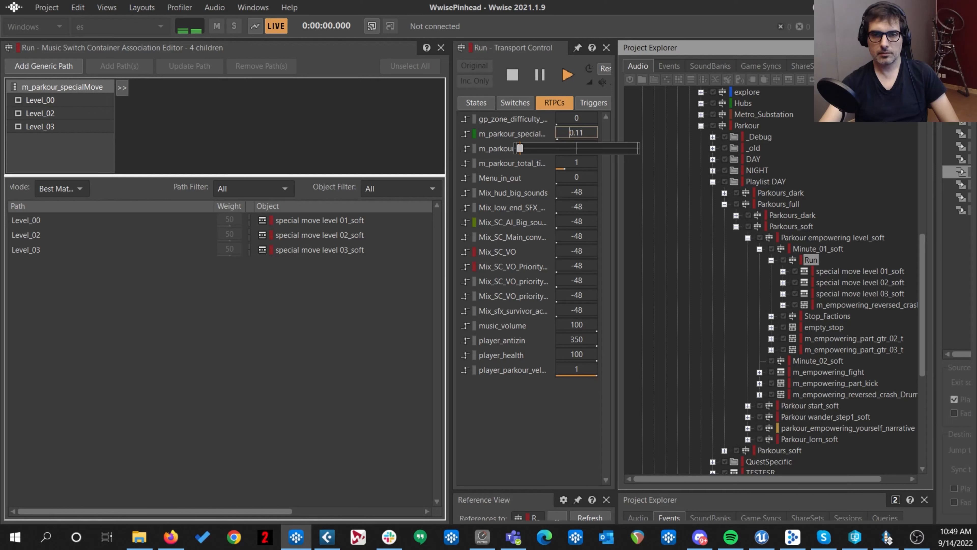
drag(521, 148, 532, 148)
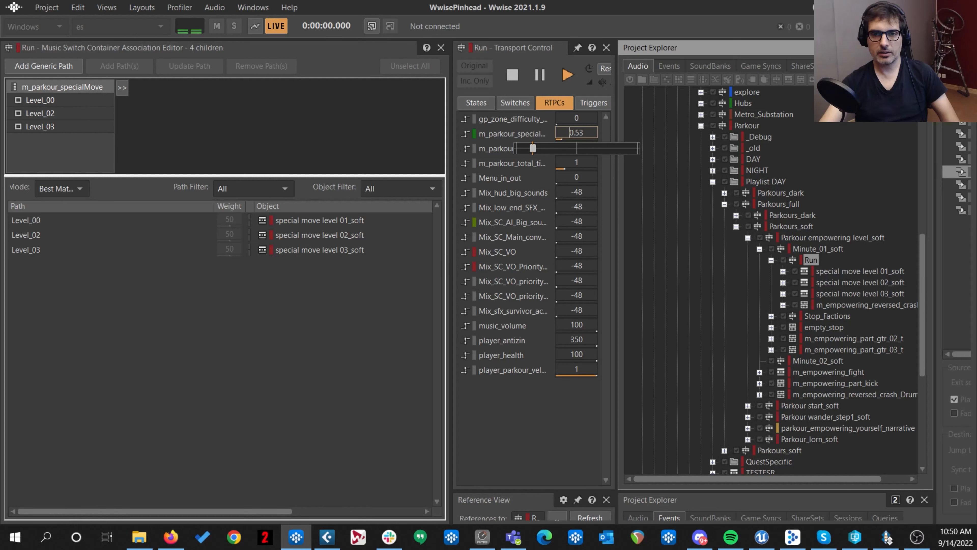
drag(532, 148, 527, 148)
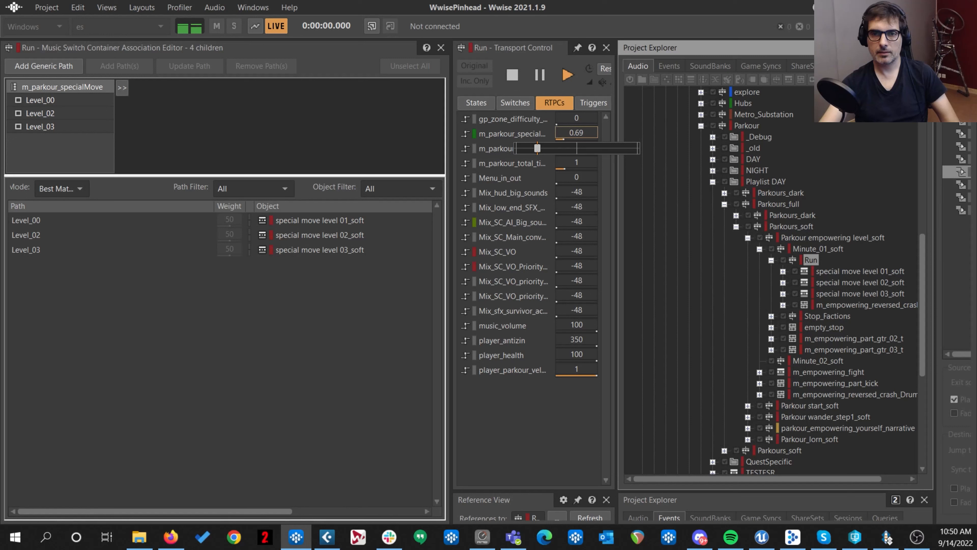
drag(538, 148, 516, 148)
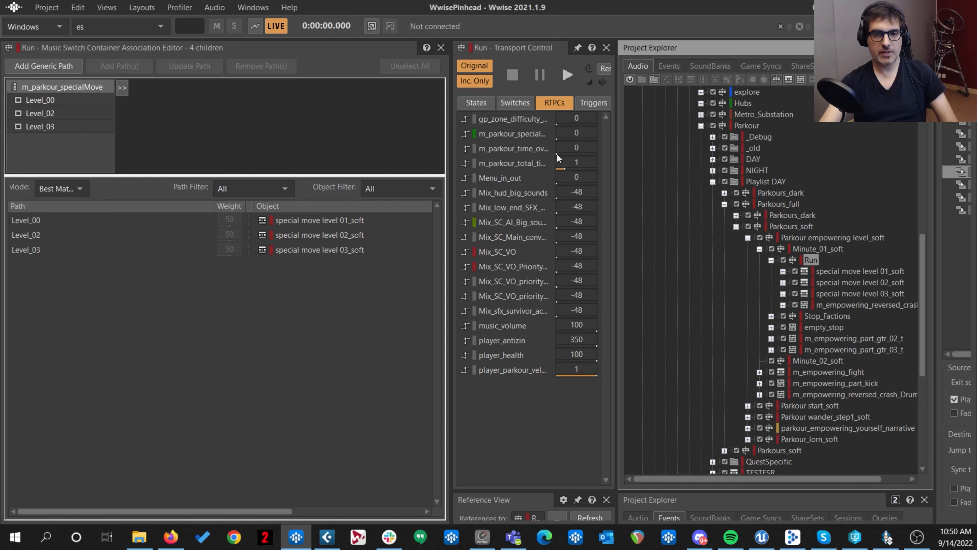
- Select the special move level 03_soft playlist and set the m_parkour_special… game parameter to 3
mouse_move(558, 139)
mouse_down()
mouse_move(612, 139)
mouse_move(574, 148)
mouse_up()
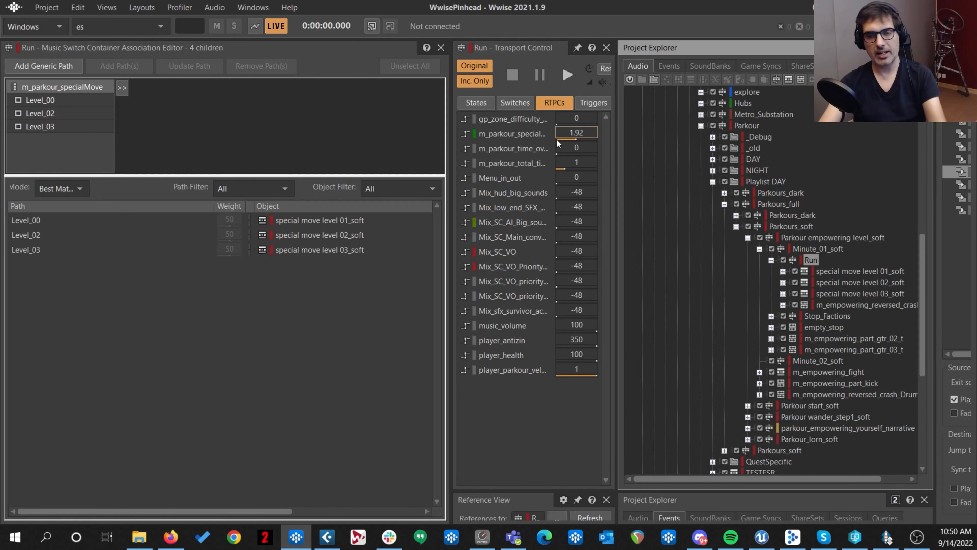
click(888, 292)
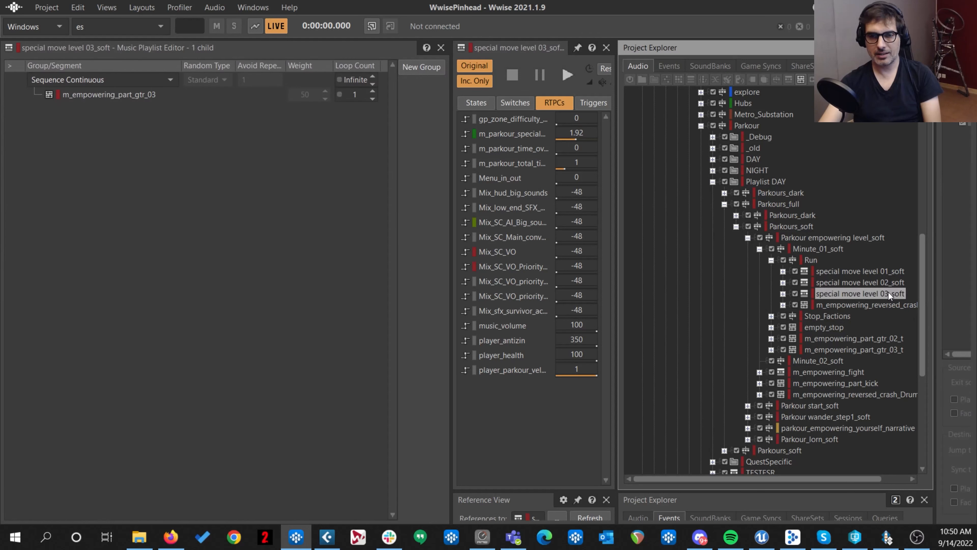
click(579, 133)
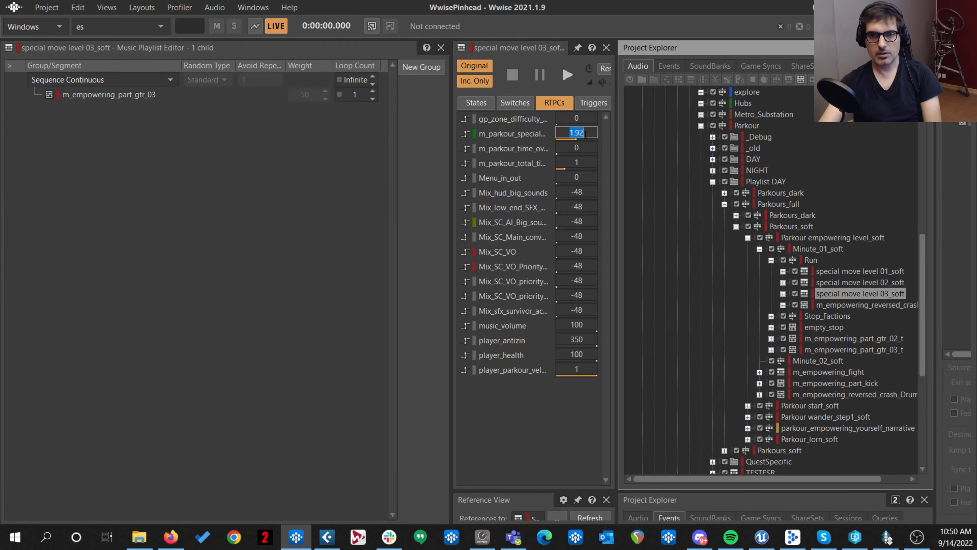
text(3)
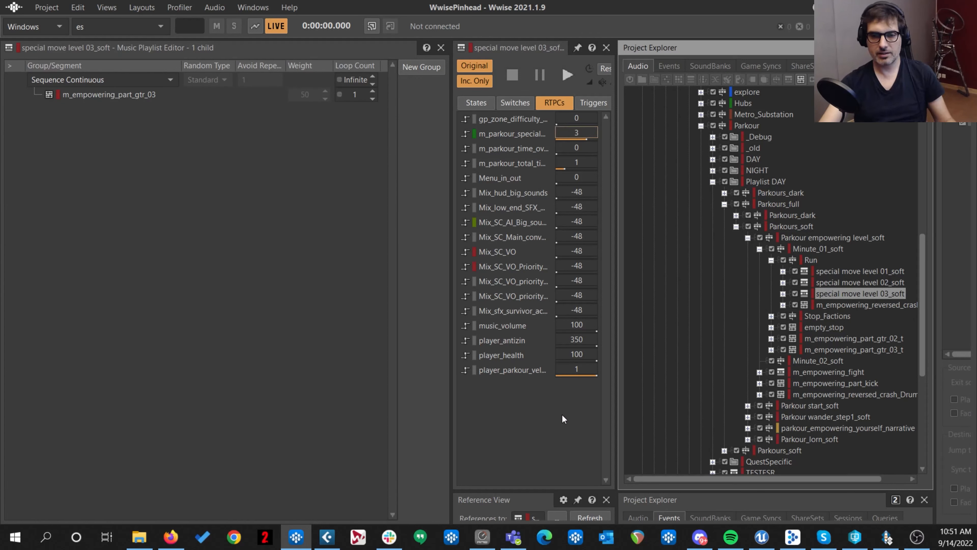
- Expand special move level 03_soft and audition its m_empowering_part_gtr_03 segment
click(783, 293)
click(838, 304)
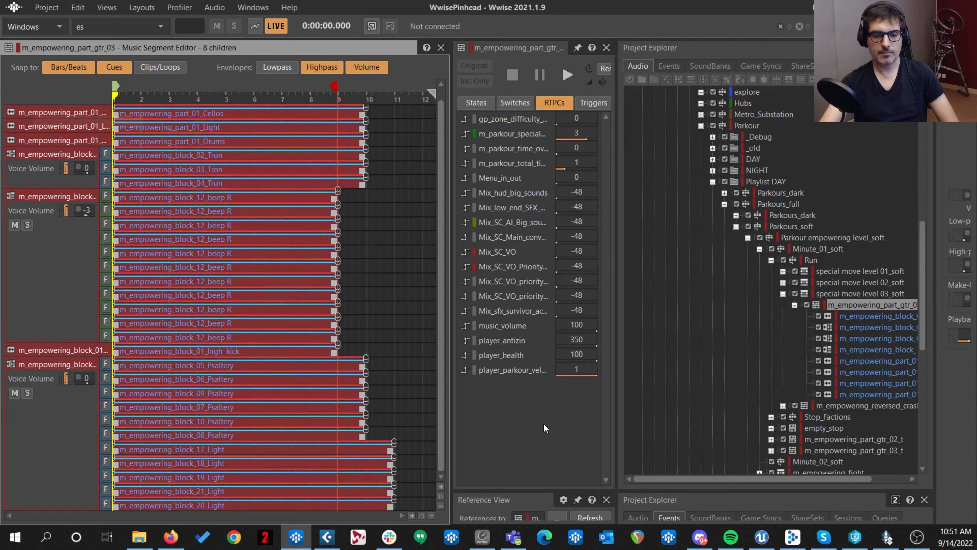
key(space)
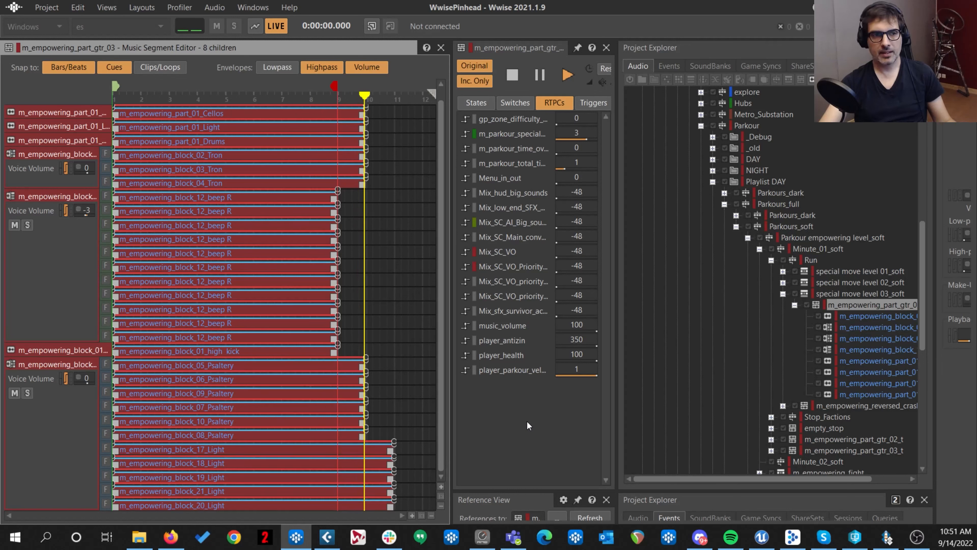
key(space)
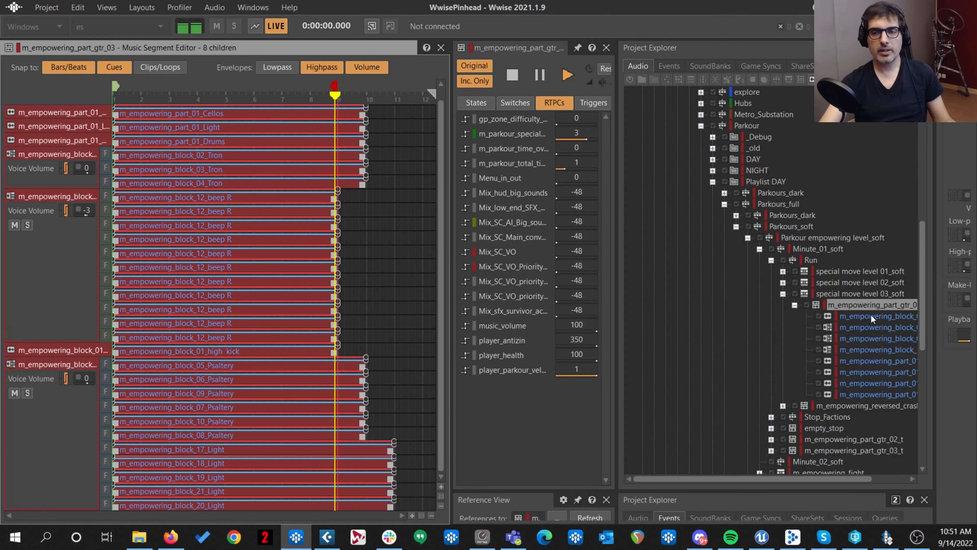
- Audition the whole special move level 03_soft playlist and reopen its m_empowering_part_gtr_03 segment
click(844, 294)
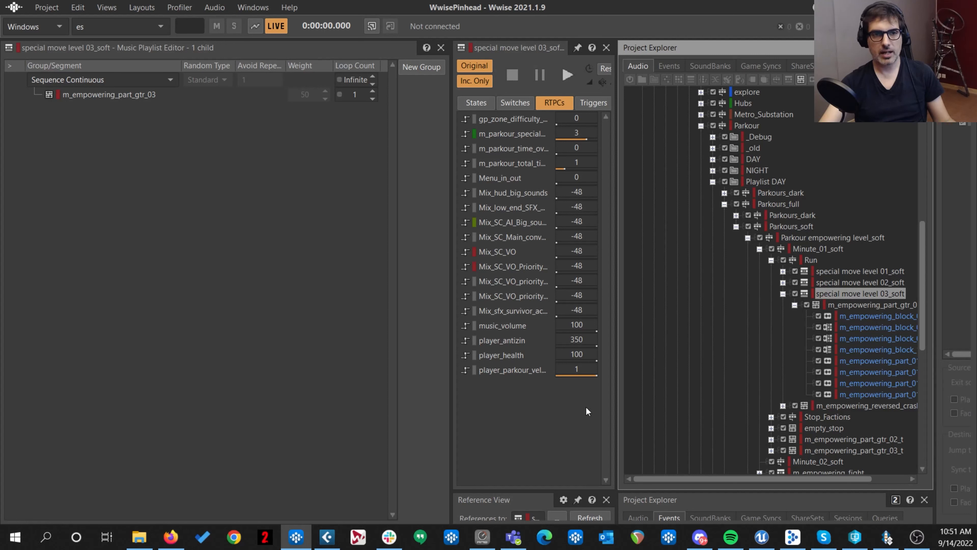
key(space)
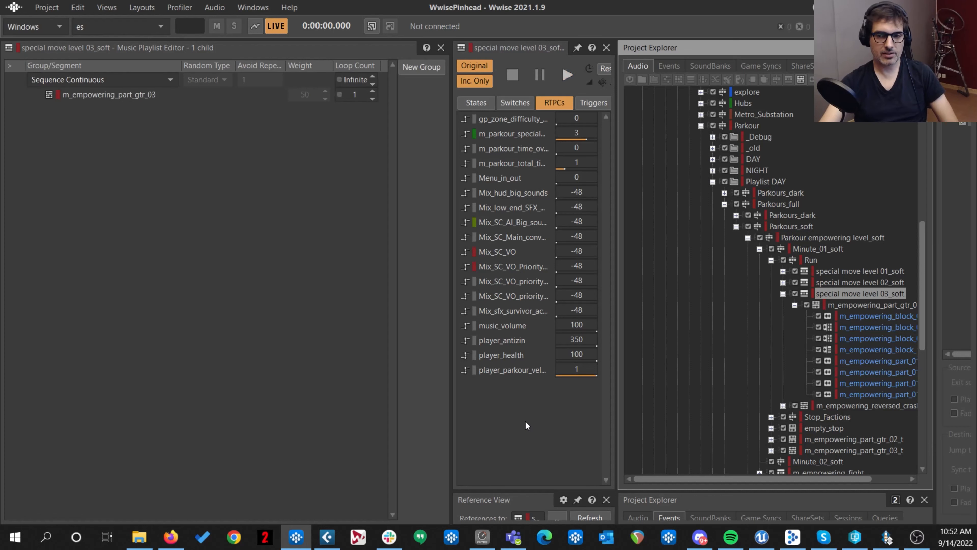
click(857, 305)
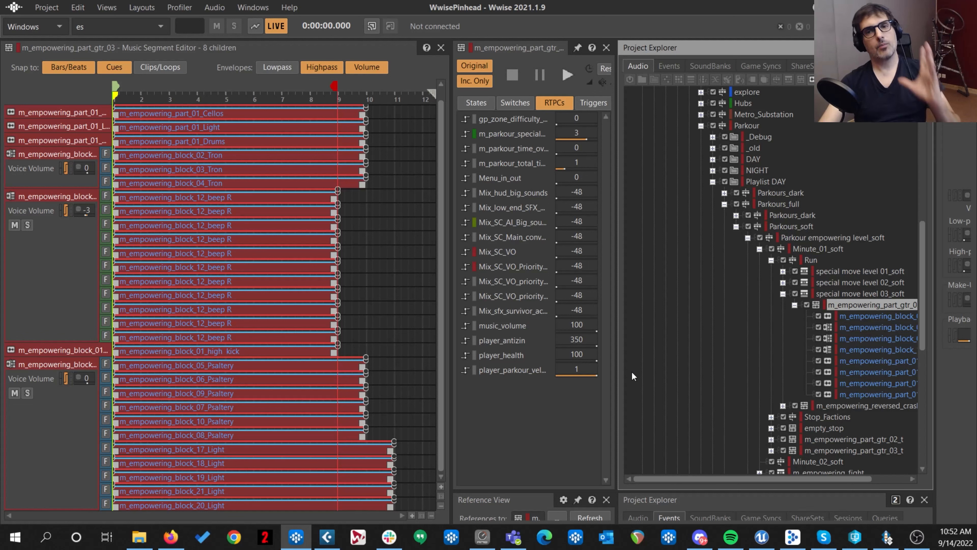
- Set the m_parkour_special… game parameter to 1.99 and play the special move level 02_soft playlist
click(585, 134)
click(886, 285)
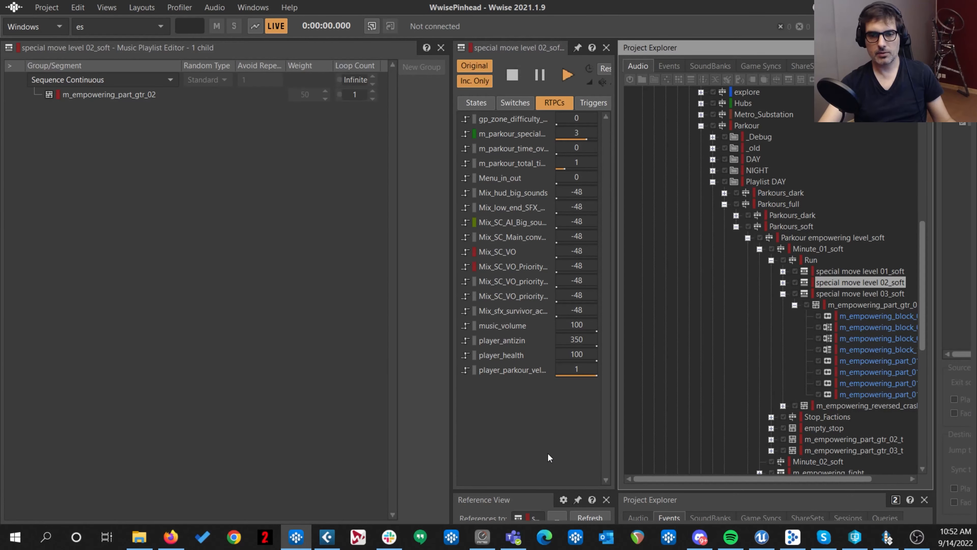
key(space)
click(577, 134)
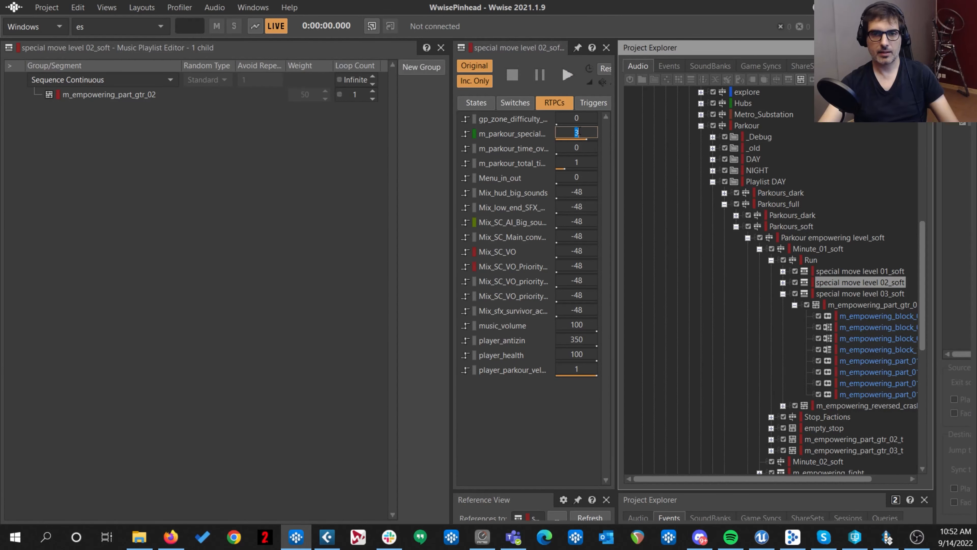
text(1.99)
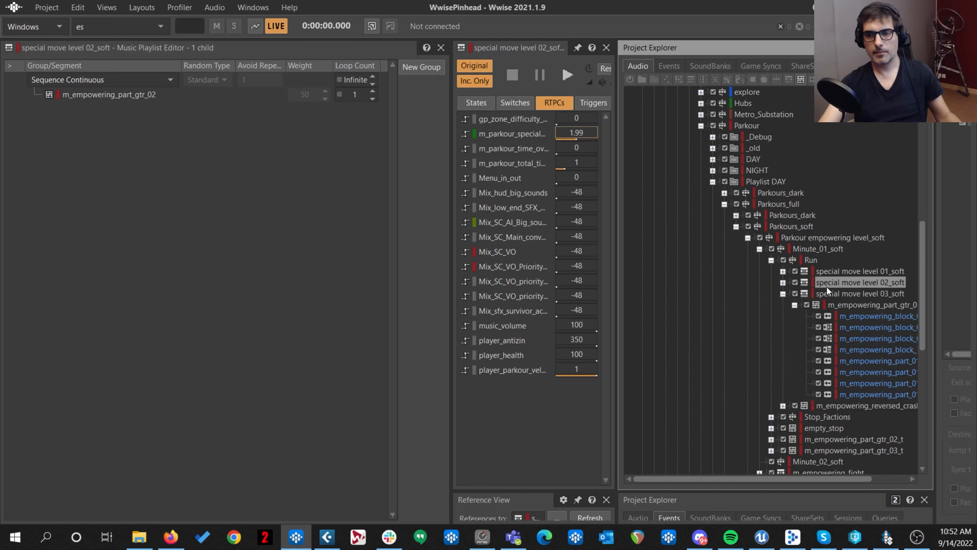
key(Return)
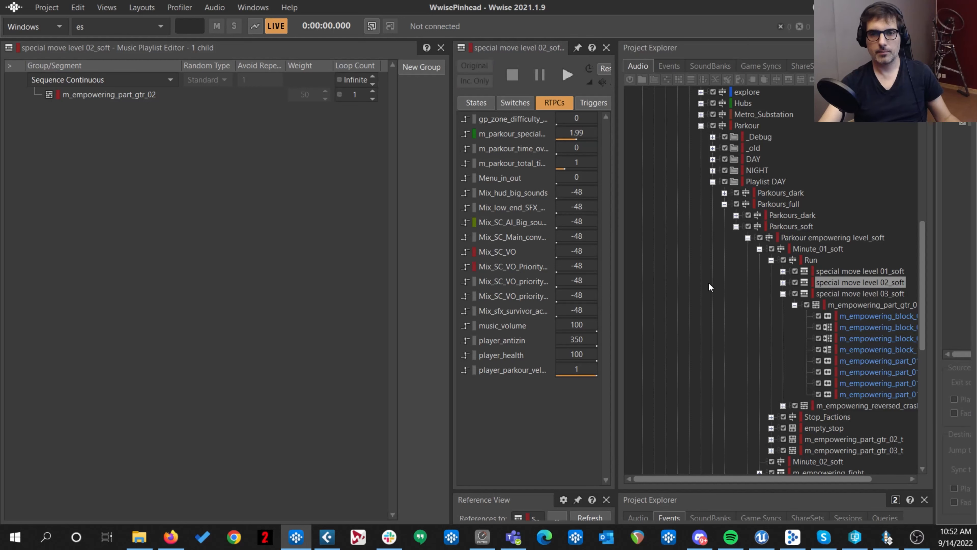
key(space)
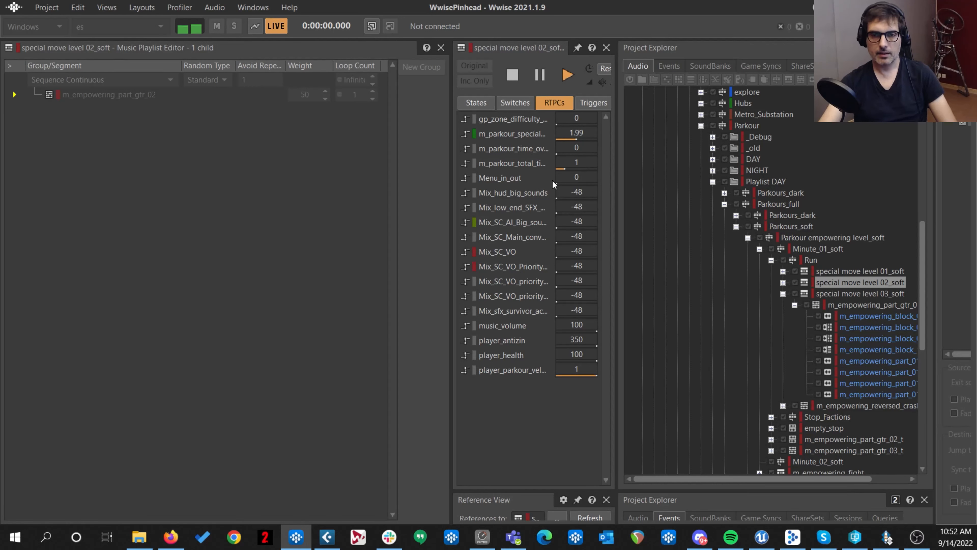
- Raise the m_parkour_special… game parameter to 3 and play the special move level 03_soft playlist for comparison
click(842, 292)
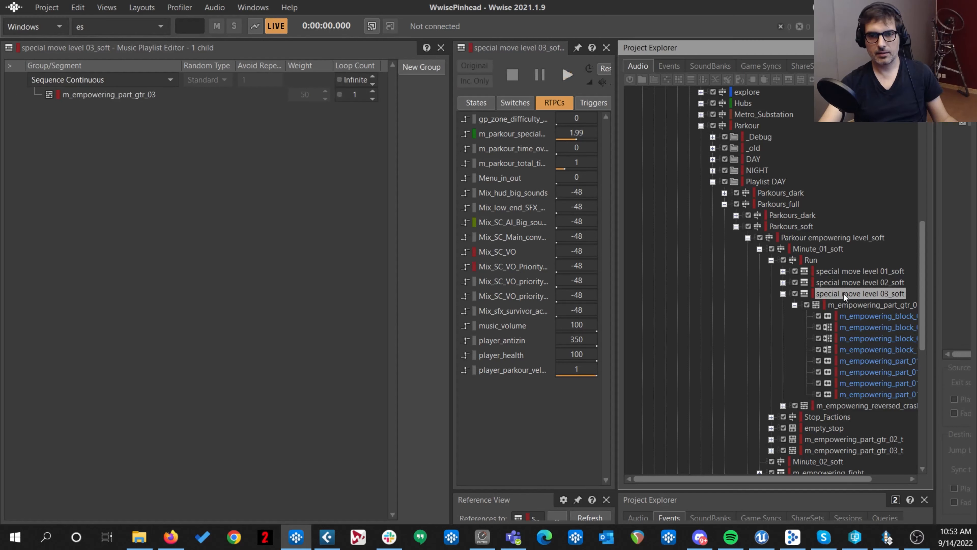
click(588, 132)
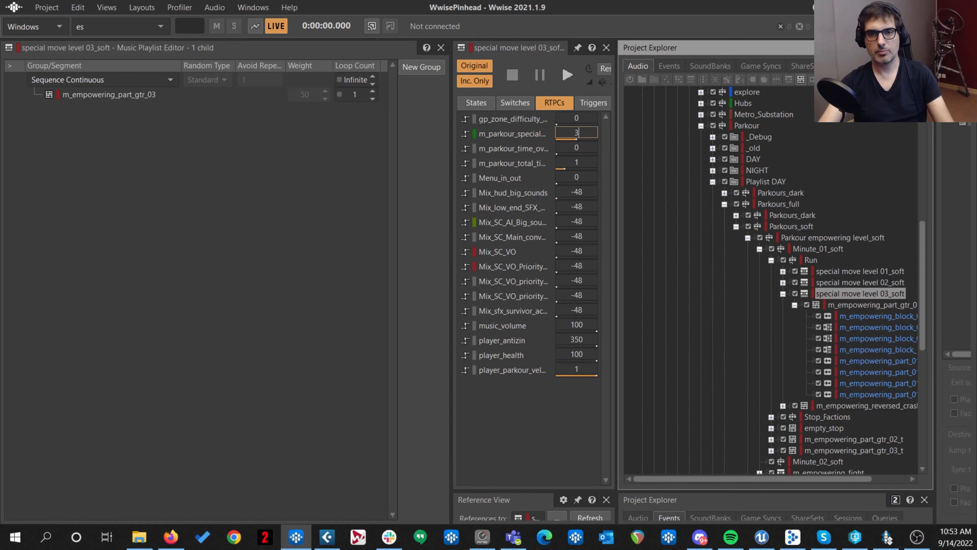
text(3)
key(space)
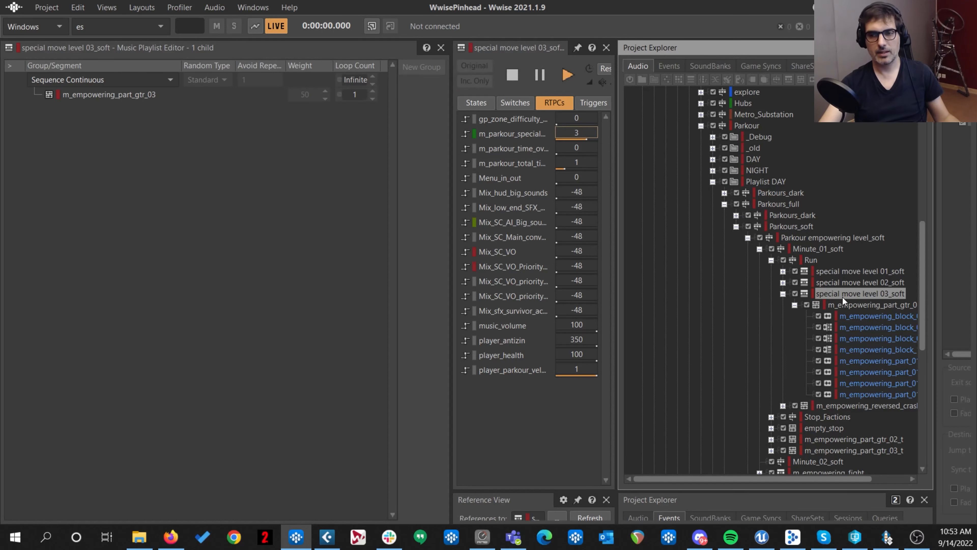
- Check the path associations of Minute_01_soft and Run, and open Run's transitions in the Property Editor
click(815, 250)
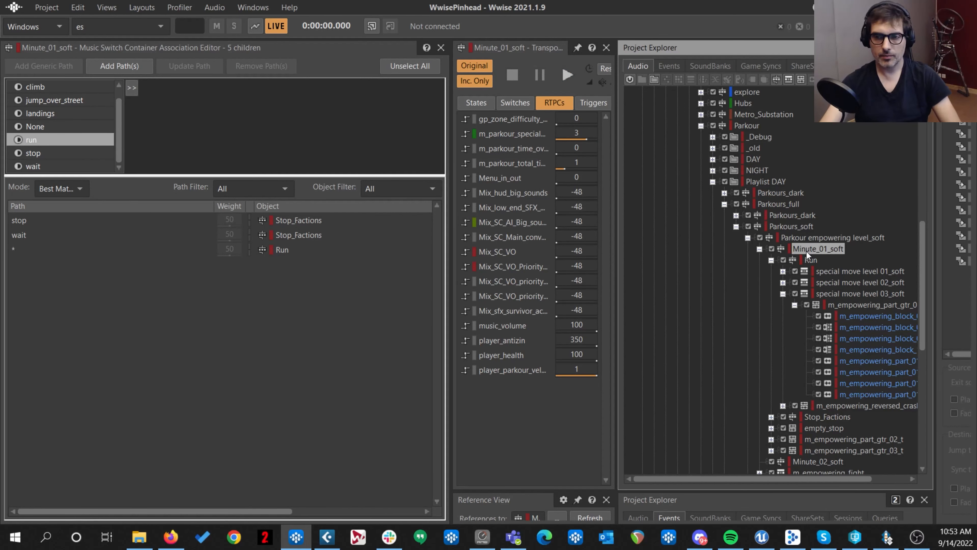
click(811, 260)
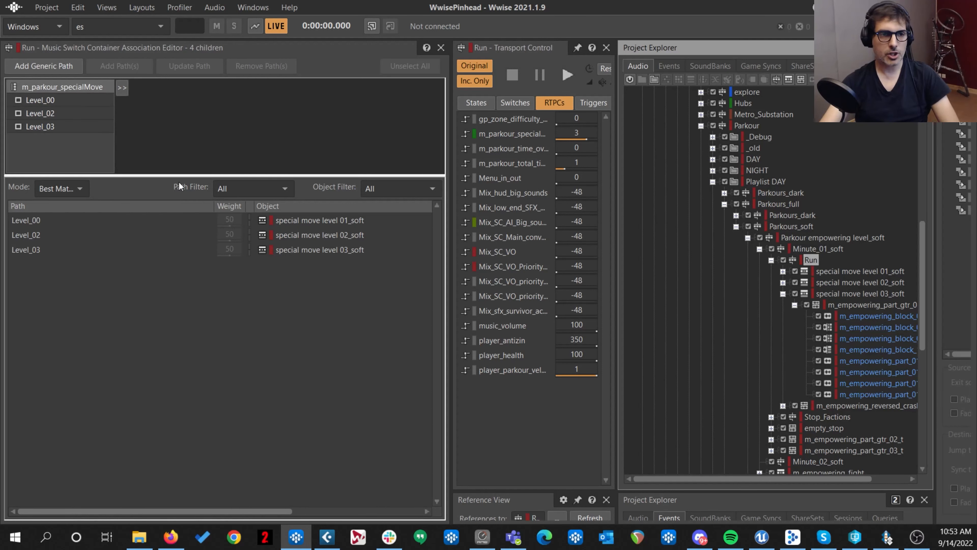
key(F5)
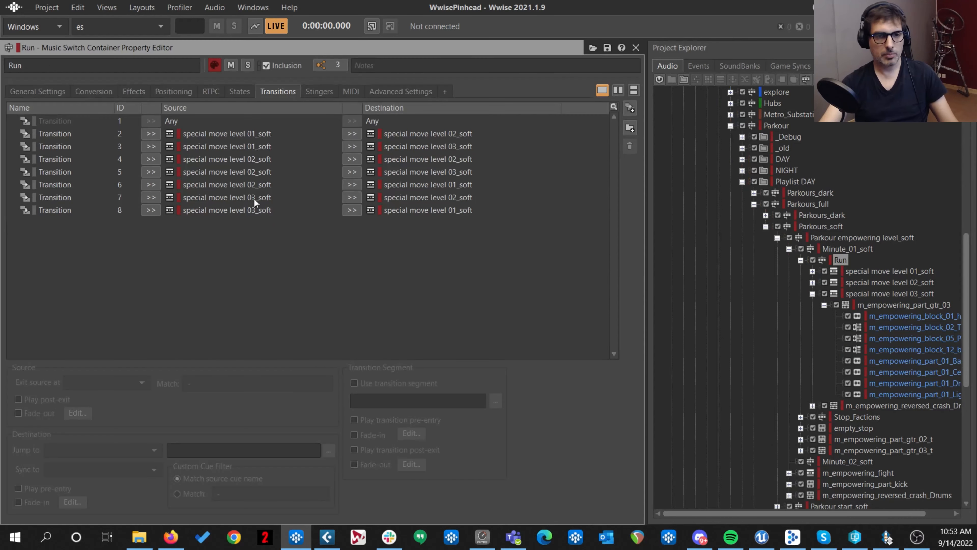
- Inspect Run's transition from special move level 02_soft to special move level 03_soft, and open the special move level 02_soft playlist for playback
click(266, 172)
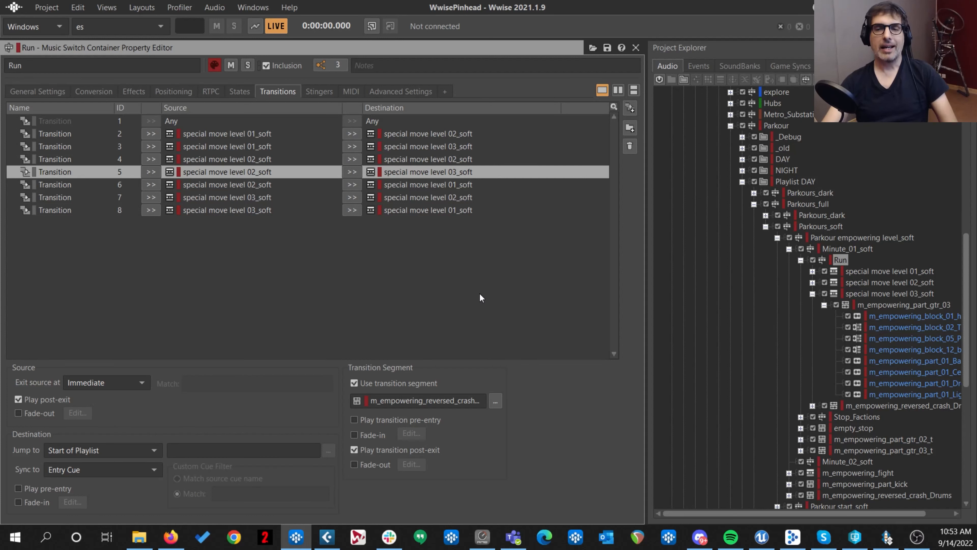
click(881, 281)
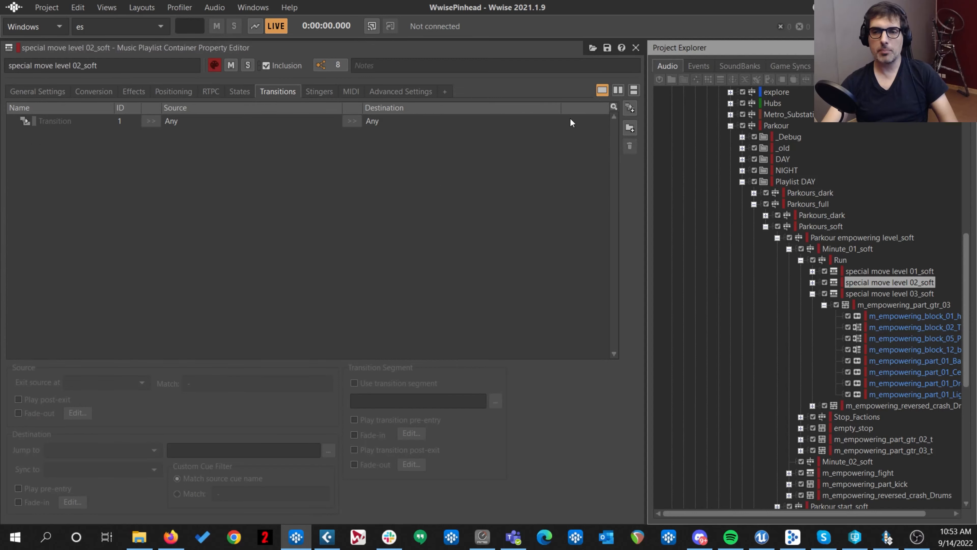
key(F10)
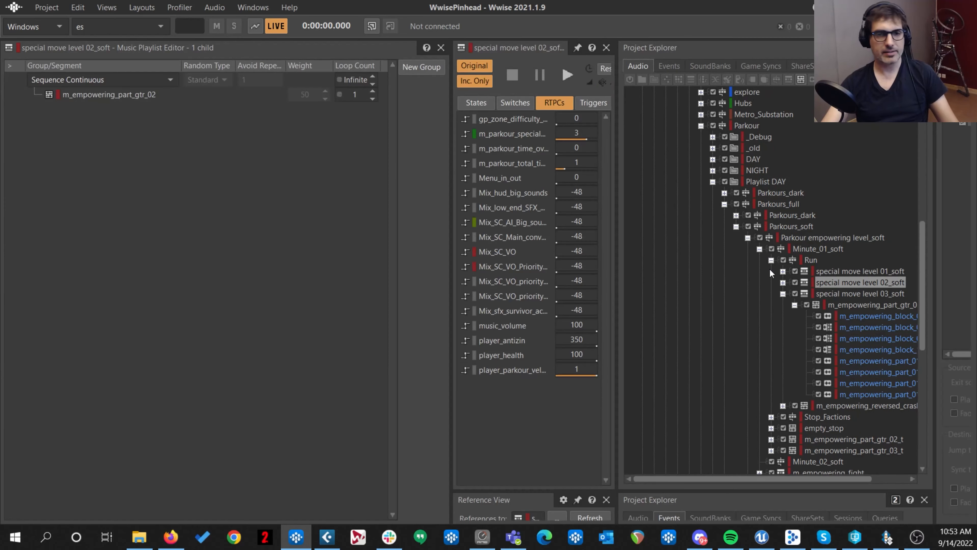
- Set the m_parkour_specialMove game parameter to 1.99 and audition the special move level 02_soft playlist
double_click(584, 133)
text(1.99)
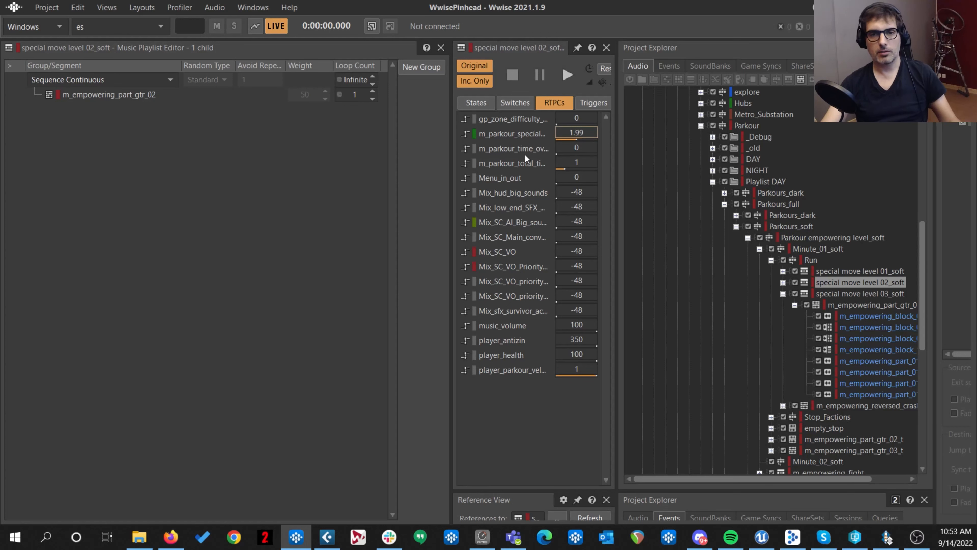
drag(616, 132, 548, 163)
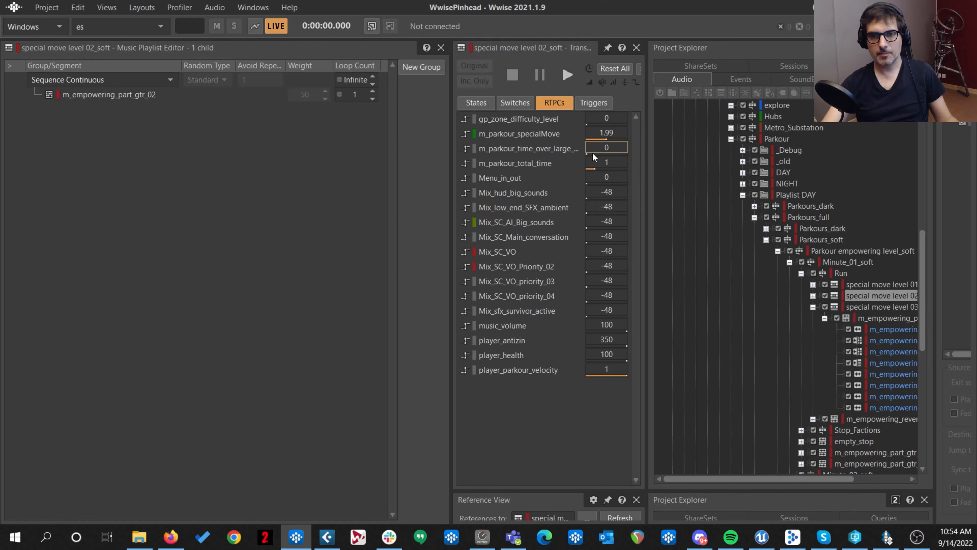
key(space)
drag(591, 154, 546, 163)
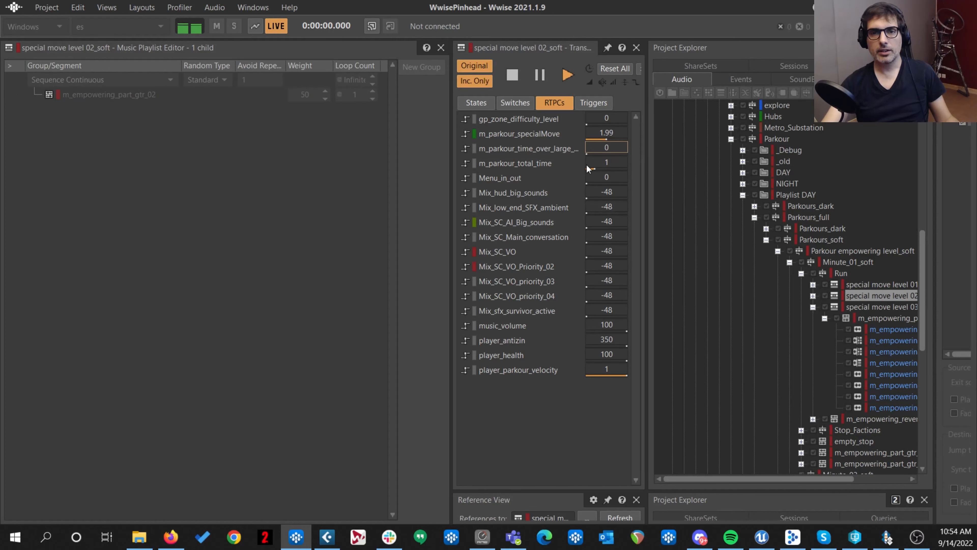
key(space)
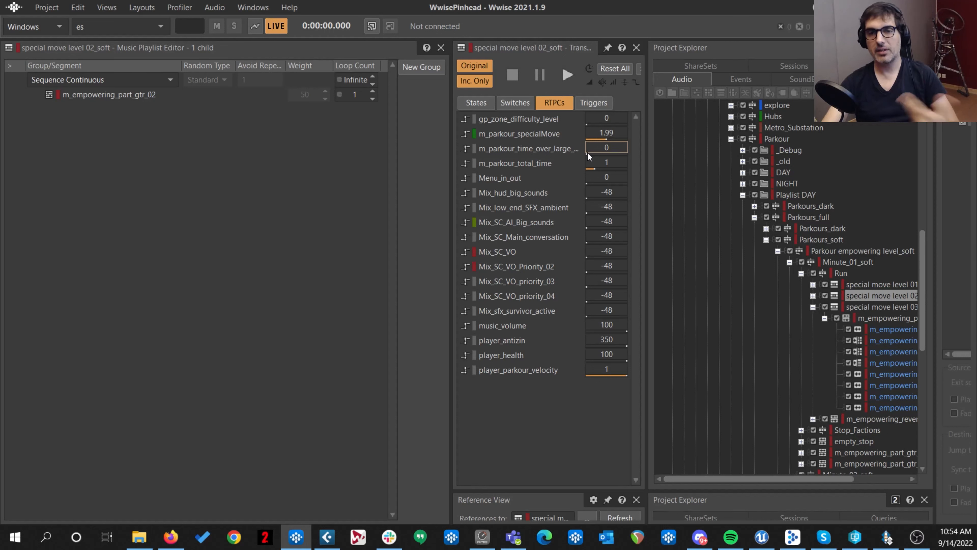
drag(587, 152, 546, 163)
key(space)
click(499, 430)
key(space)
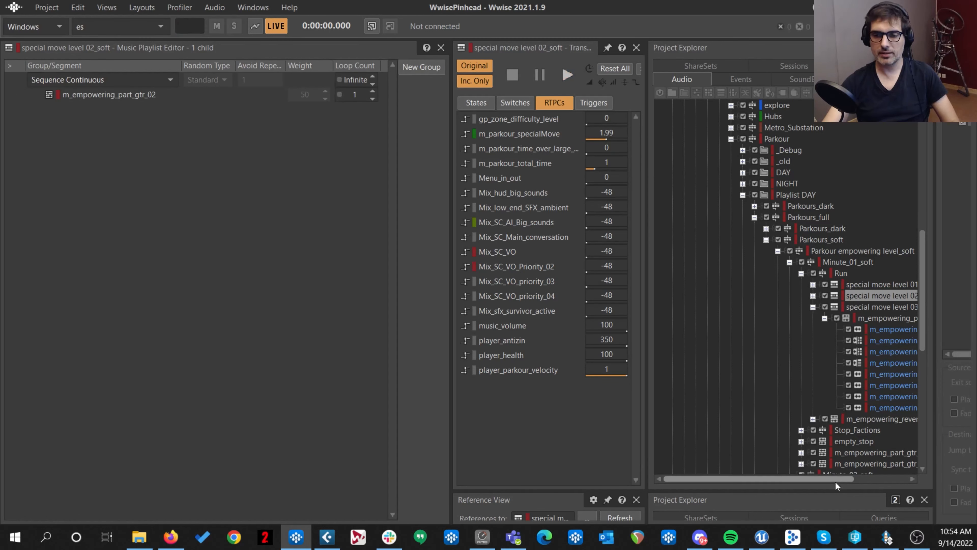
- Play the Run switch container and raise m_parkour_specialMove to 3 during playback to audition the transition
drag(840, 479, 894, 478)
click(766, 273)
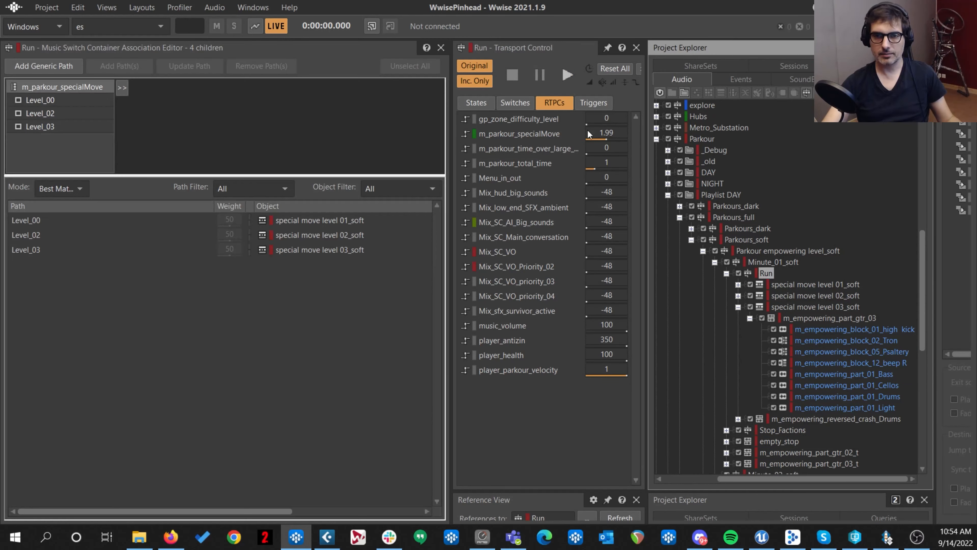
key(space)
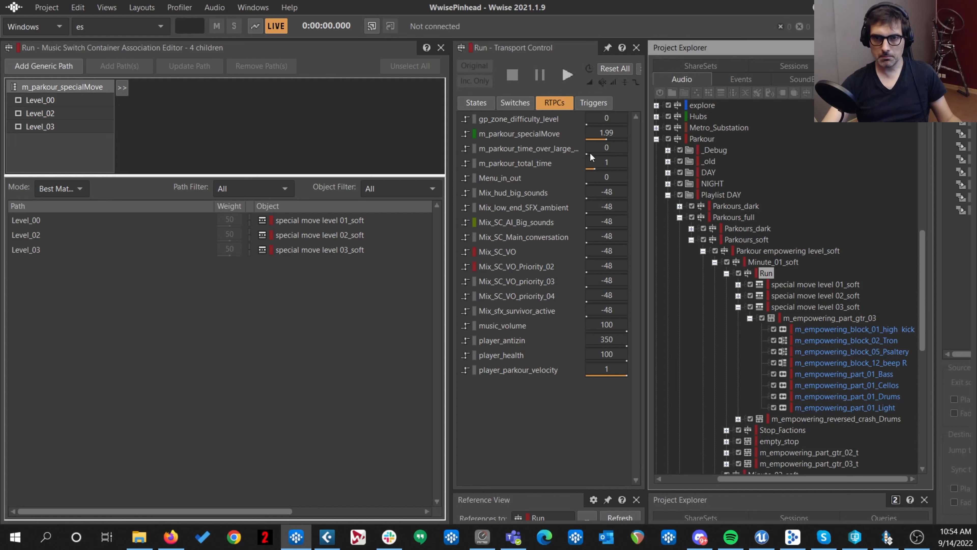
drag(590, 153, 546, 162)
click(606, 132)
text(3)
key(Return)
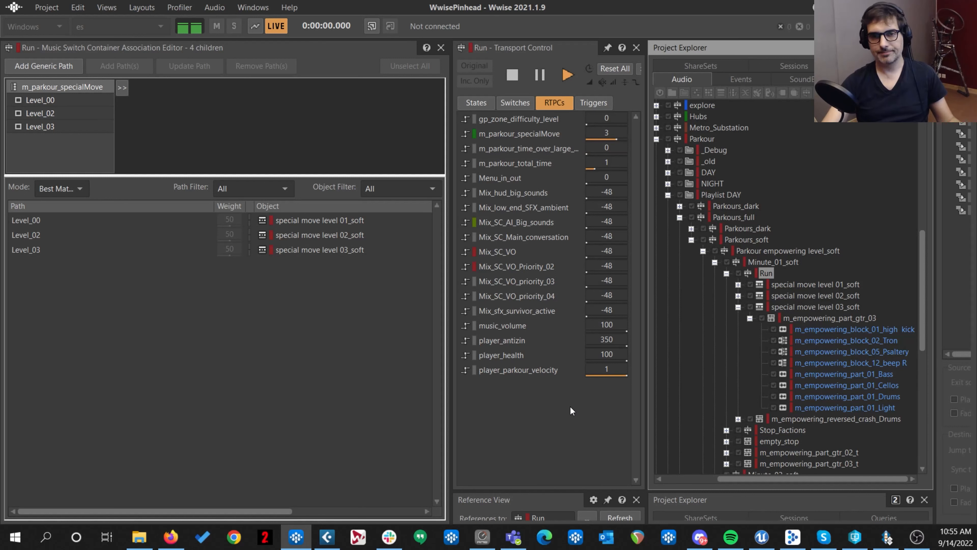
key(space)
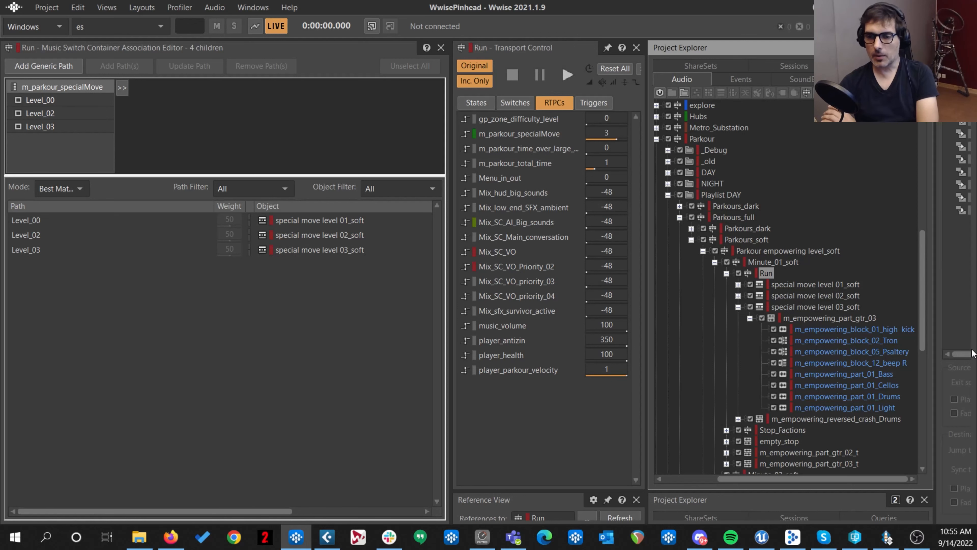
- Select the special move level 03_soft playlist, lower m_parkour_specialMove to 1.98, and restore it to 3
click(794, 311)
click(739, 306)
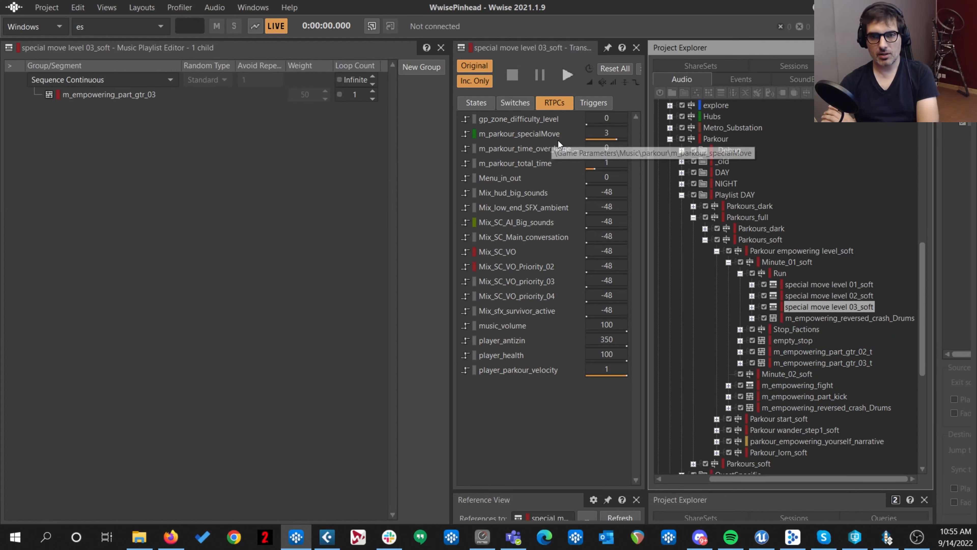
click(537, 133)
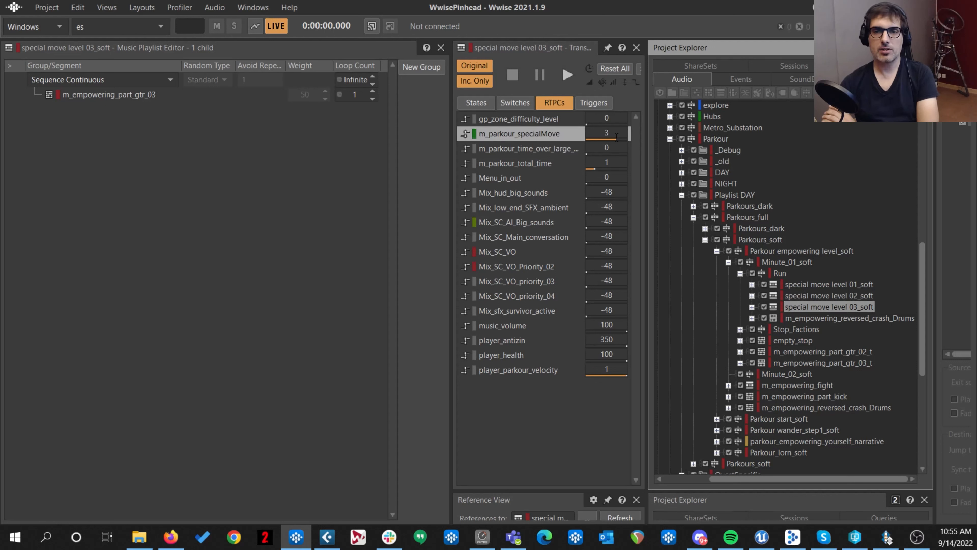
mouse_move(617, 137)
mouse_down()
mouse_move(552, 138)
mouse_move(619, 149)
mouse_move(606, 148)
mouse_up()
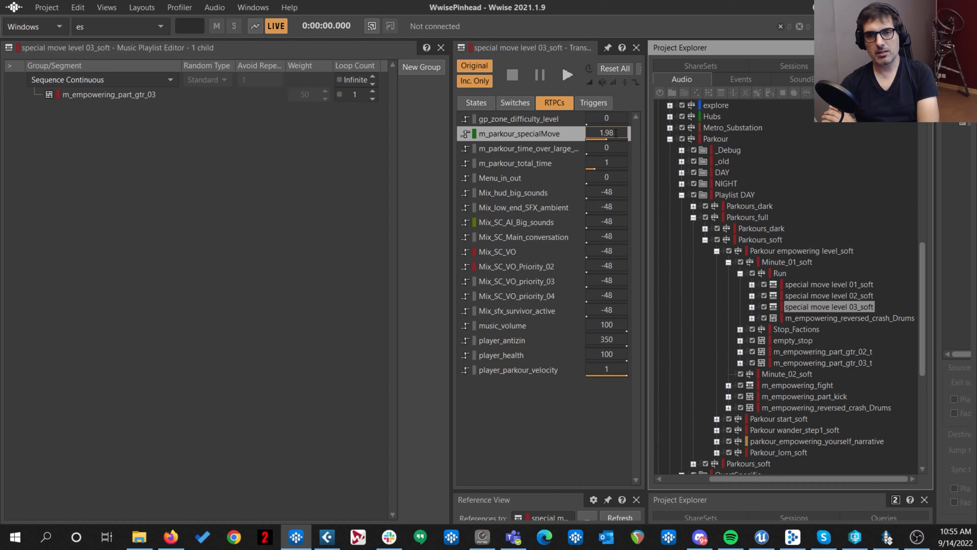
click(612, 139)
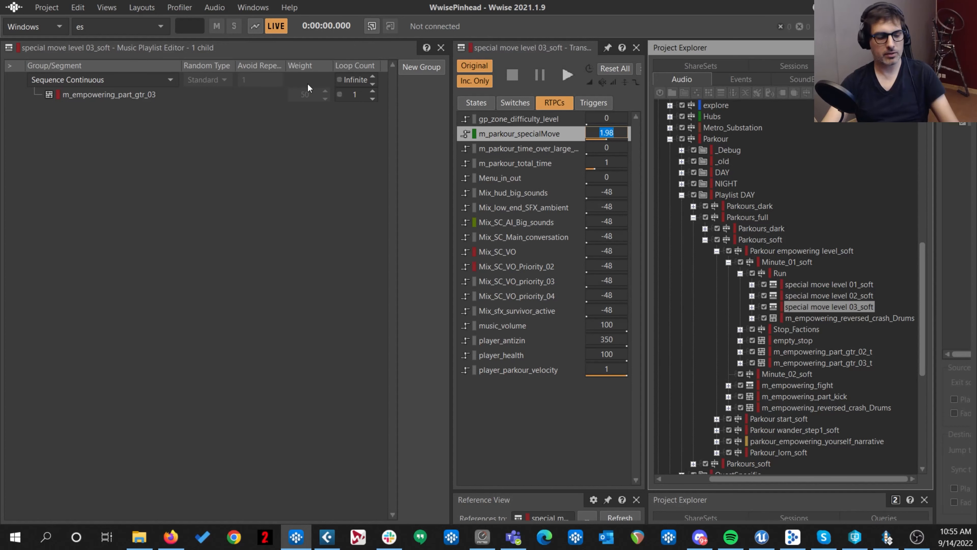
text(3)
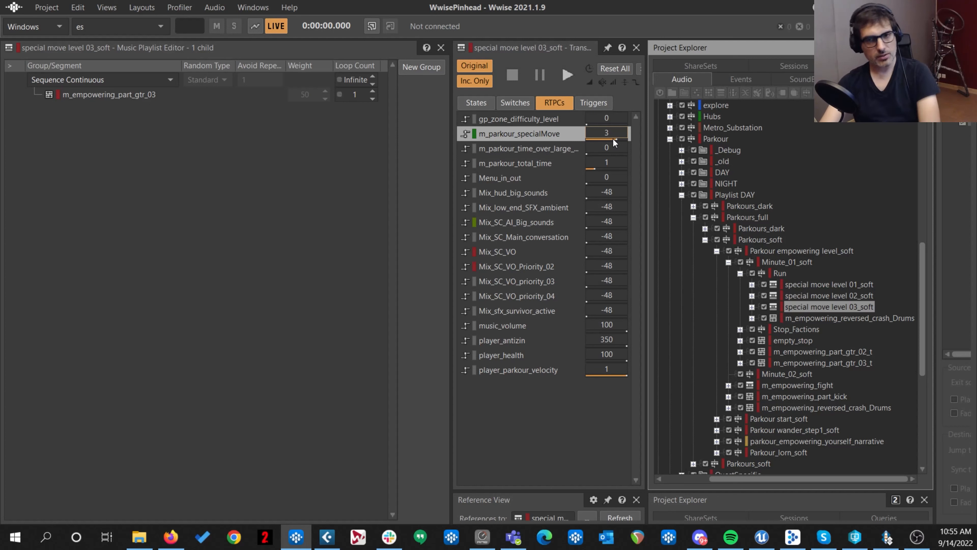
- Sweep m_parkour_specialMove down to about 1.89 and back up to about 3.03 with playback stopped
drag(616, 143, 608, 148)
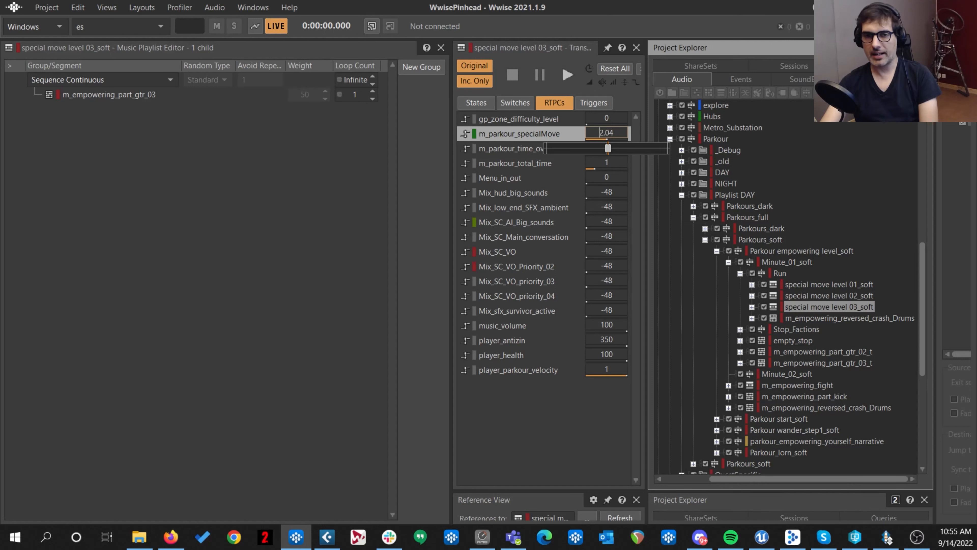
drag(608, 148, 604, 148)
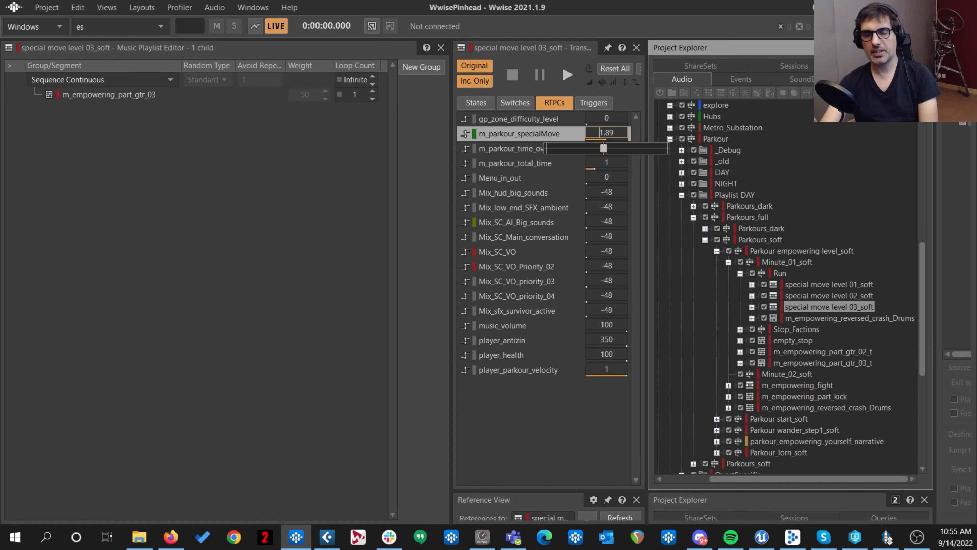
mouse_move(603, 148)
mouse_down()
mouse_move(638, 148)
mouse_move(602, 148)
mouse_move(638, 148)
mouse_move(616, 139)
mouse_up()
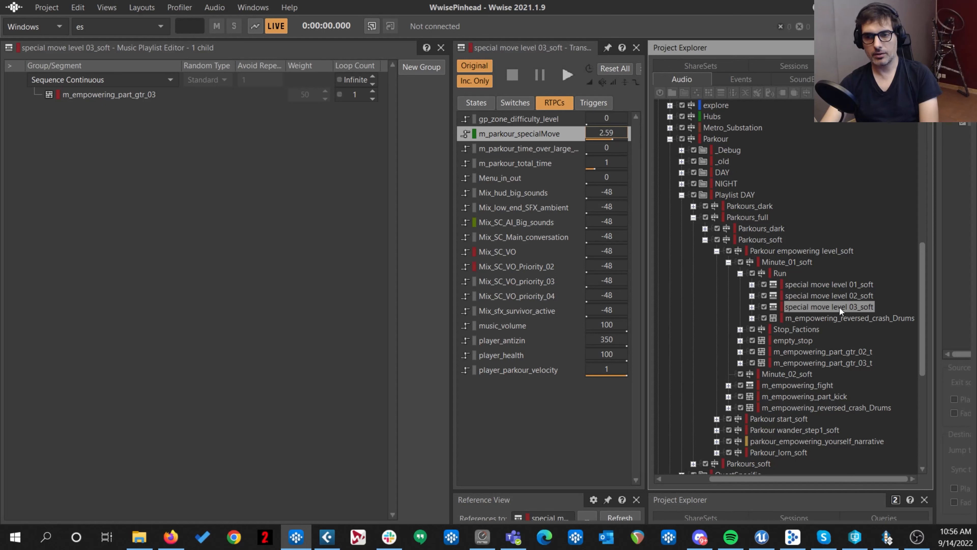
drag(610, 139, 638, 148)
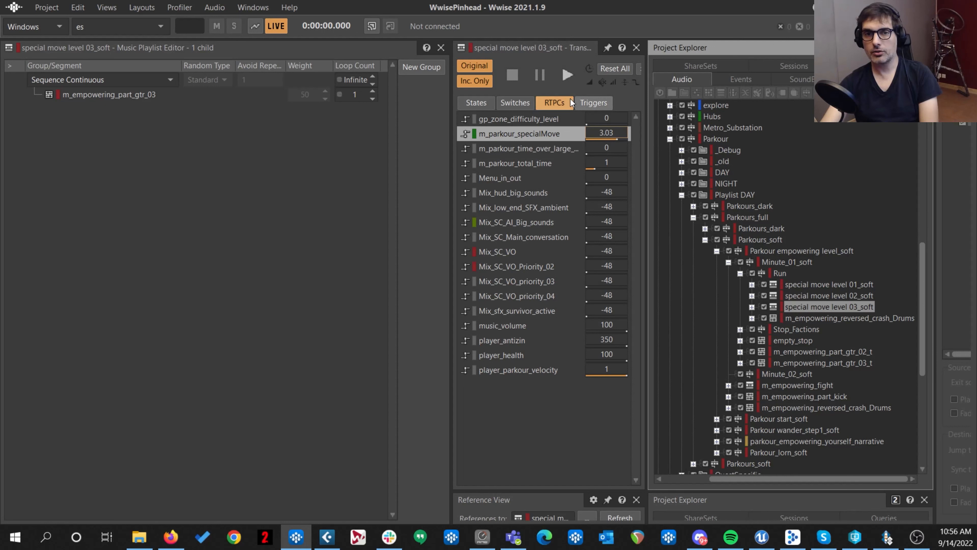
- Play the special move level 03_soft playlist while varying m_parkour_specialMove between about 3 and 2, and leave it at 2.25 after stopping
click(565, 74)
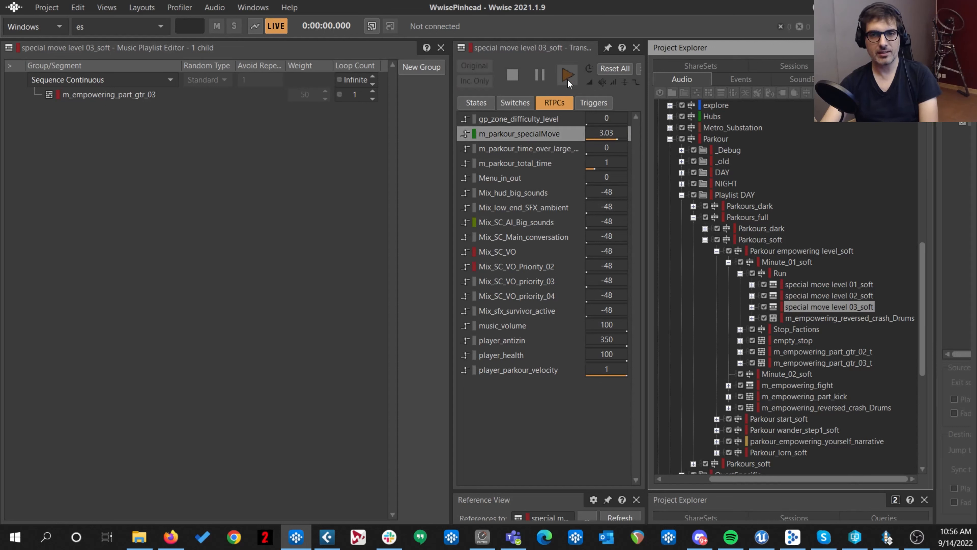
mouse_move(611, 136)
mouse_down()
mouse_move(638, 148)
mouse_move(609, 148)
mouse_up()
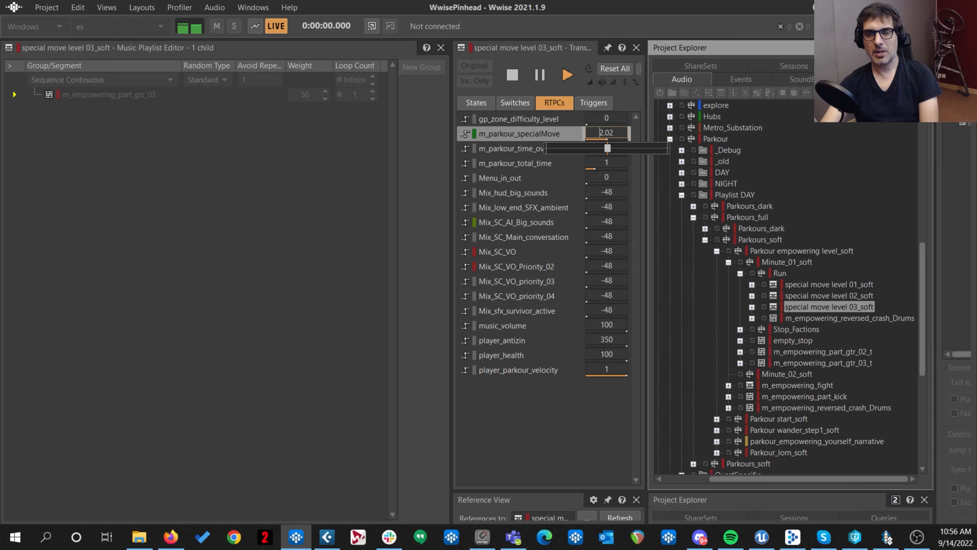
mouse_move(607, 148)
mouse_down()
mouse_move(645, 148)
mouse_move(608, 148)
mouse_up()
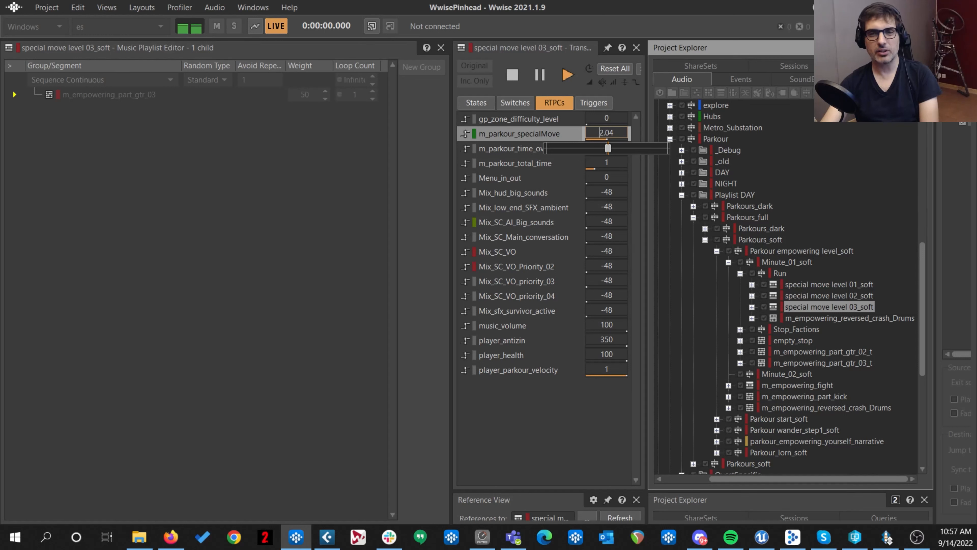
mouse_move(608, 148)
mouse_down()
mouse_move(644, 148)
mouse_move(612, 148)
mouse_up()
click(512, 73)
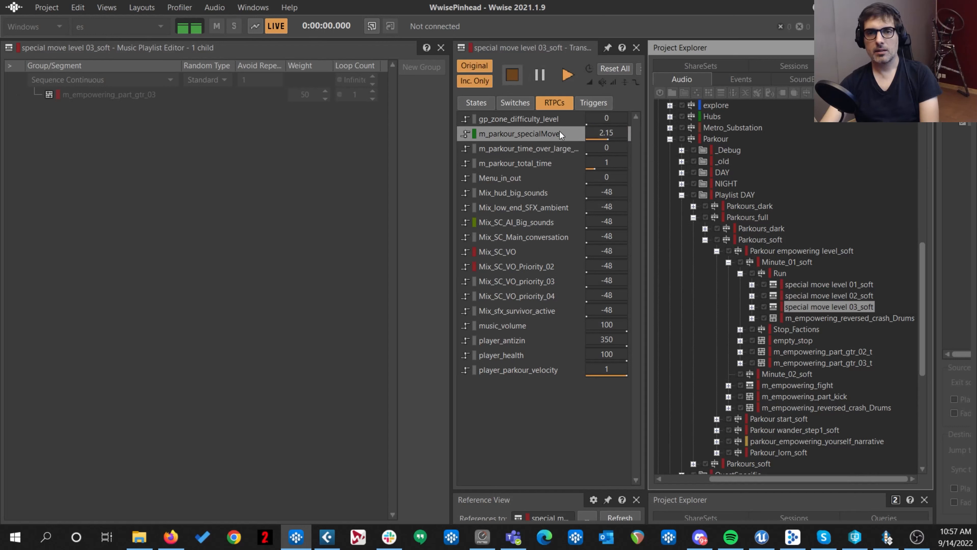
mouse_move(613, 144)
mouse_down()
mouse_move(632, 149)
mouse_move(614, 148)
mouse_up()
- Open the m_empowering_part_gtr_03 segment and show the RTPC curves of its m_empowering_block_12_beep R track
click(751, 307)
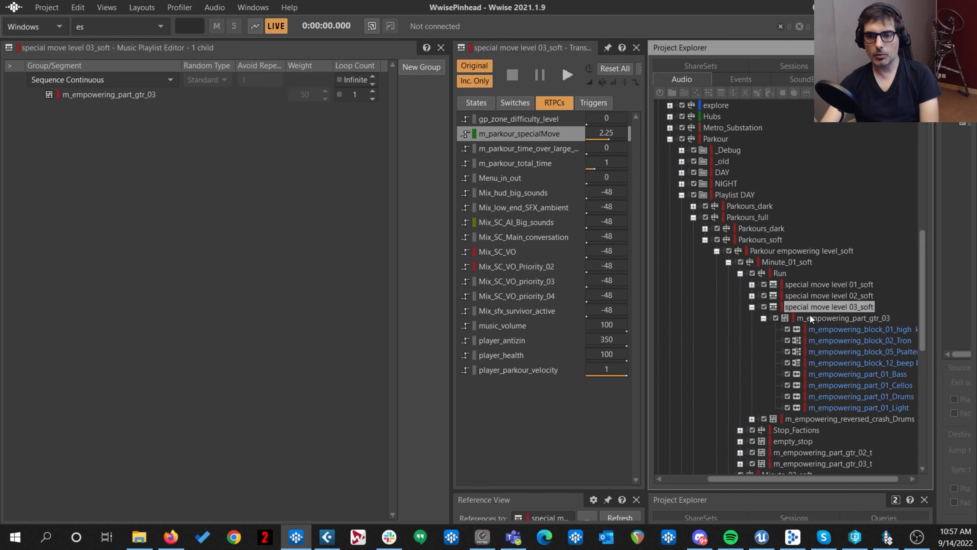
click(812, 317)
click(72, 251)
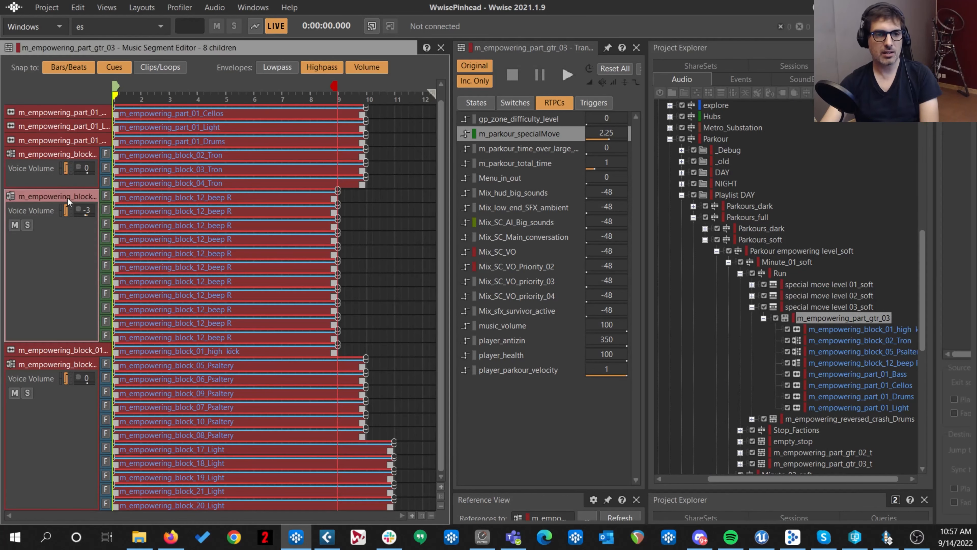
drag(935, 231, 690, 231)
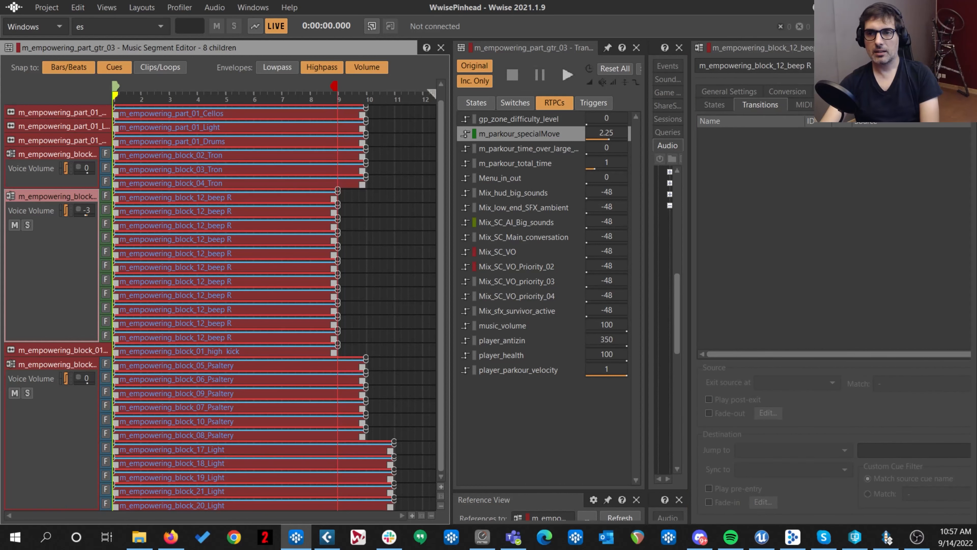
click(914, 92)
click(811, 147)
click(796, 136)
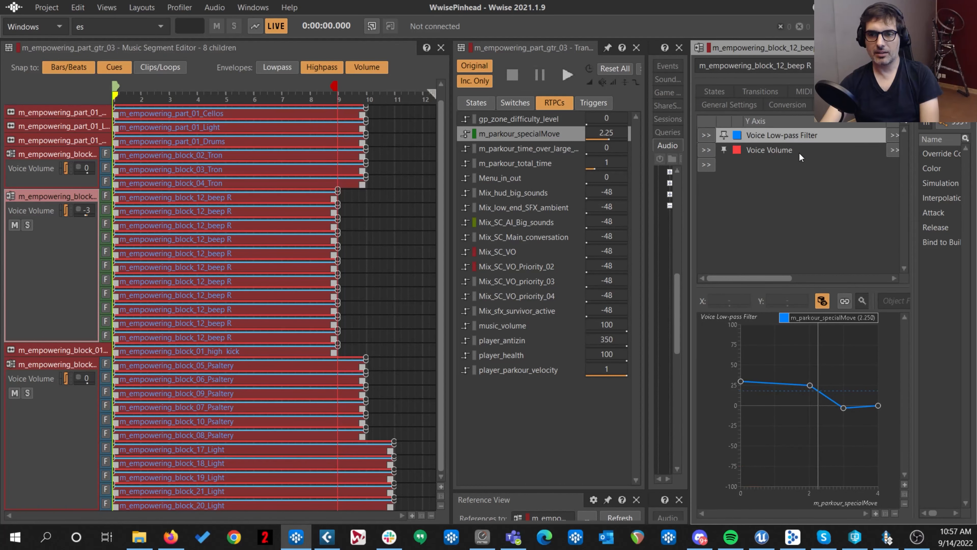
- Compare the track's Voice Low-pass Filter and Voice Volume curves at m_parkour_specialMove 1.924, and raise the parameter to 3.094 on the low-pass curve
drag(808, 318, 780, 319)
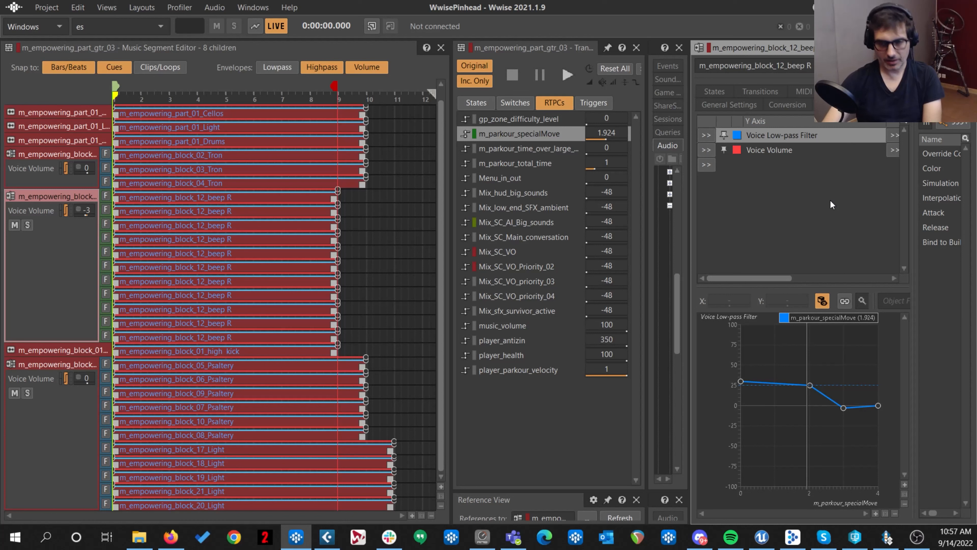
click(780, 152)
click(779, 137)
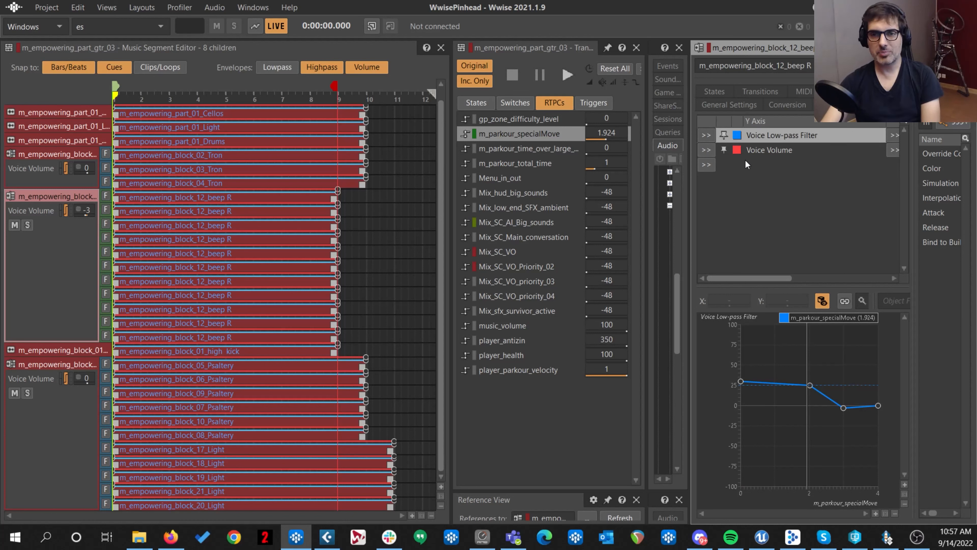
click(778, 150)
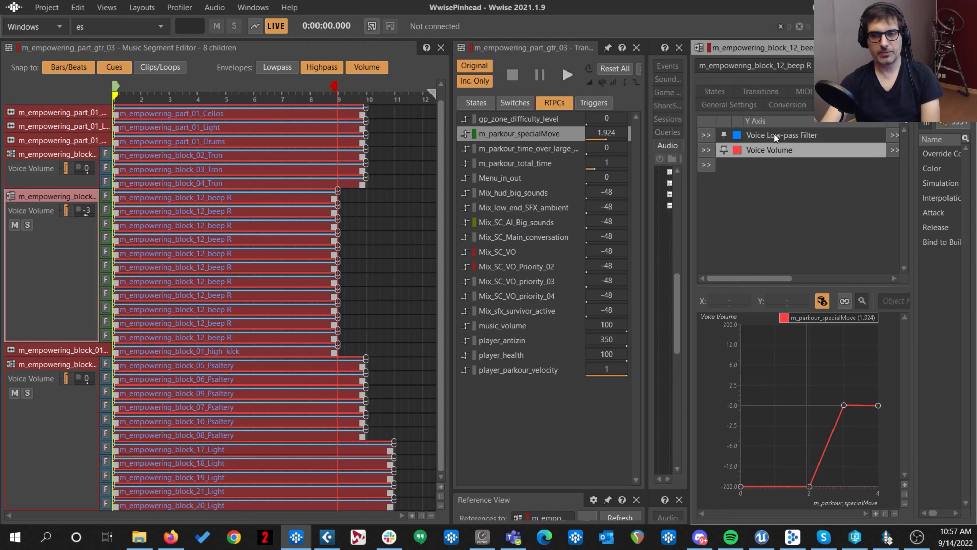
click(774, 134)
click(776, 150)
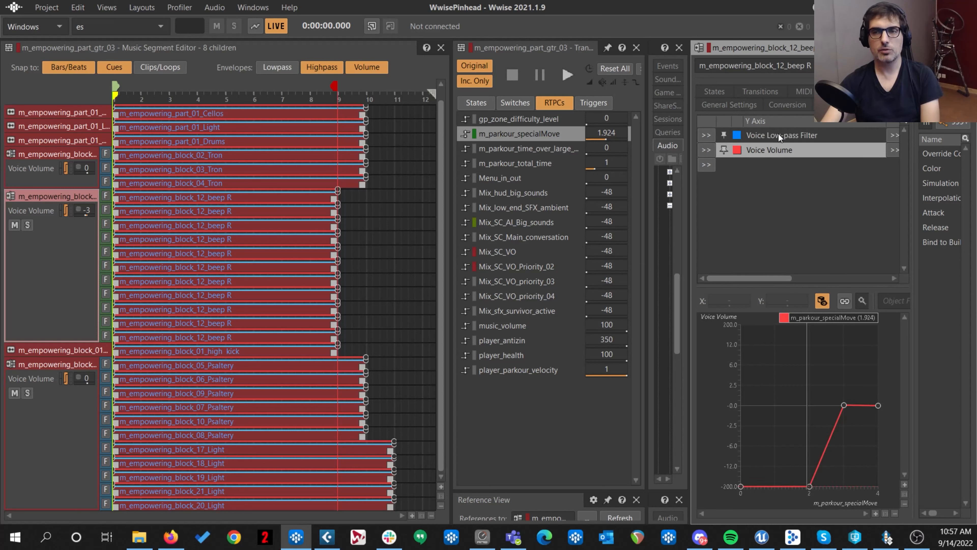
click(795, 136)
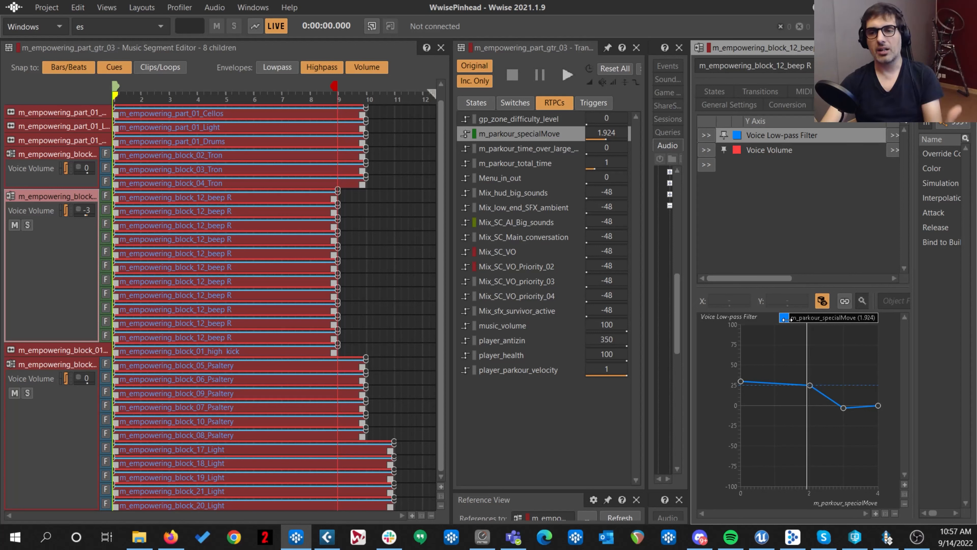
drag(785, 319, 828, 316)
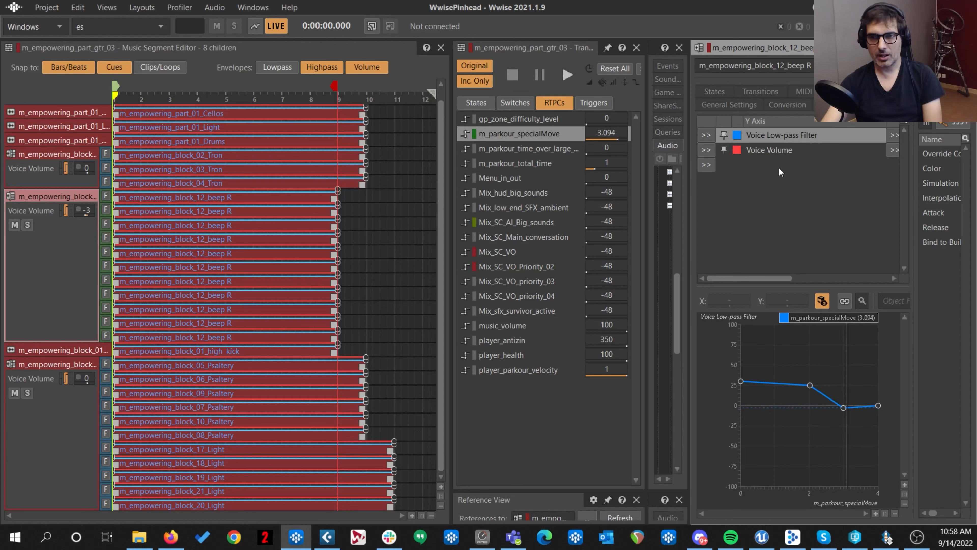
- Examine the Voice Volume curve of m_empowering_block_12_beep R and the player_parkour_velocity Voice Volume curve of the m_empowering_block_01_high kick track
click(768, 150)
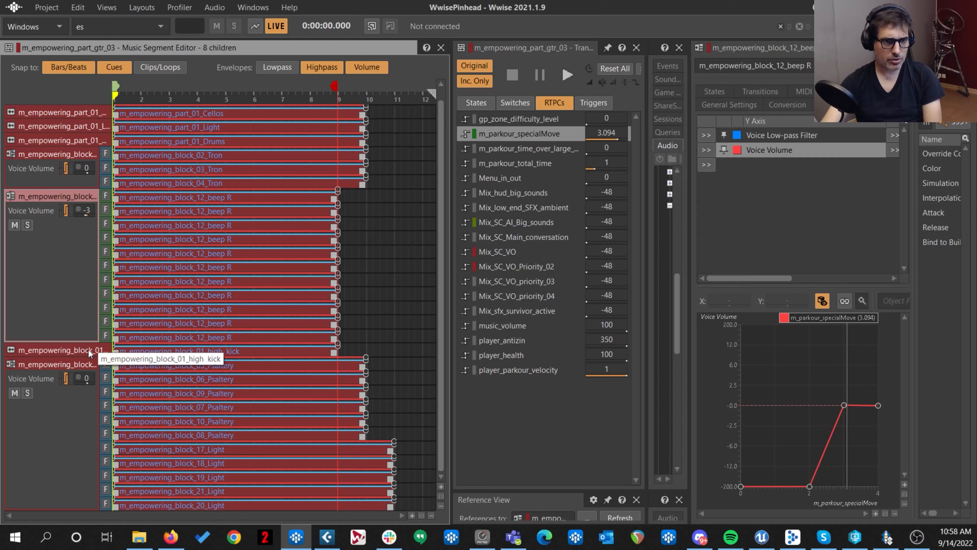
click(75, 351)
click(814, 164)
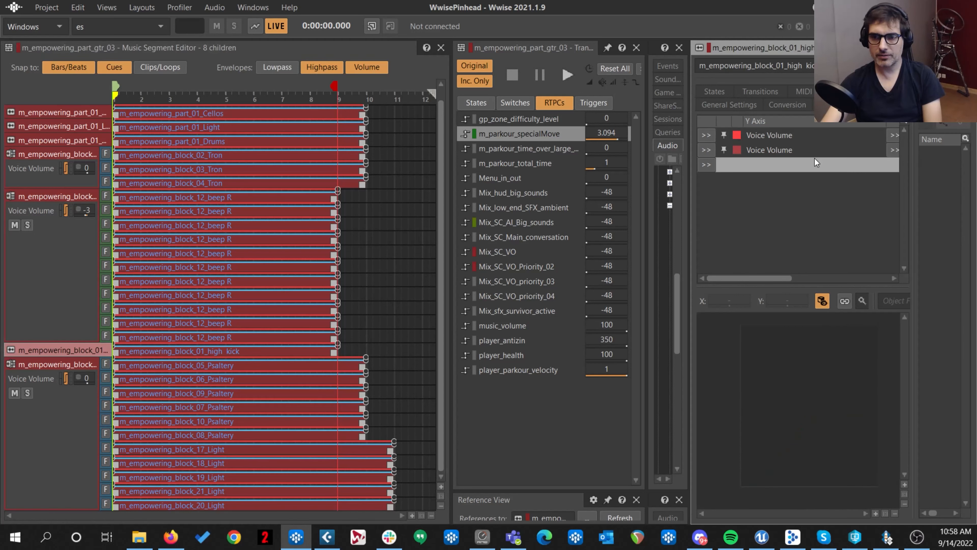
click(810, 136)
mouse_move(789, 318)
mouse_down()
mouse_move(754, 314)
mouse_move(806, 316)
mouse_up()
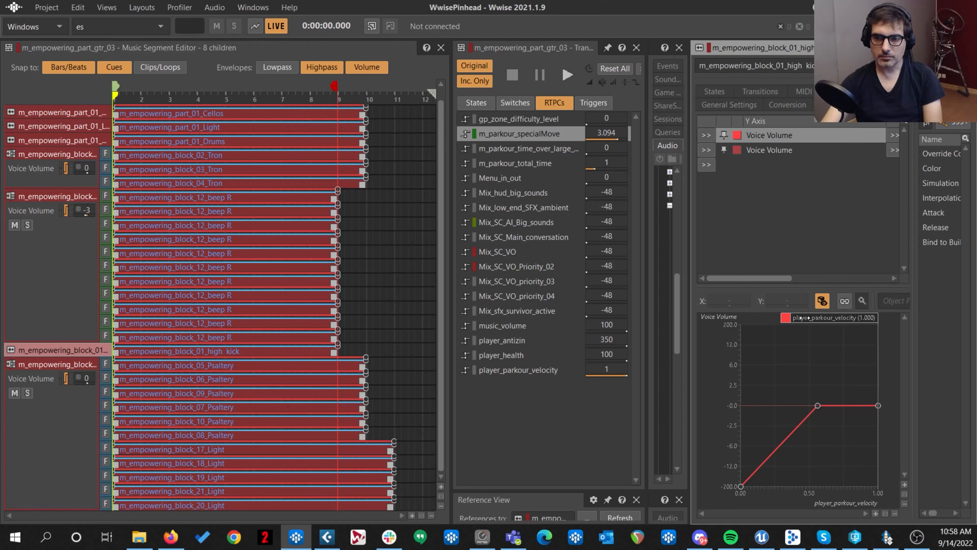
- Show the high kick track's Voice Volume curve for m_parkour_specialMove, and sweep the parameter down to 2.117 and up to 3.272
click(784, 150)
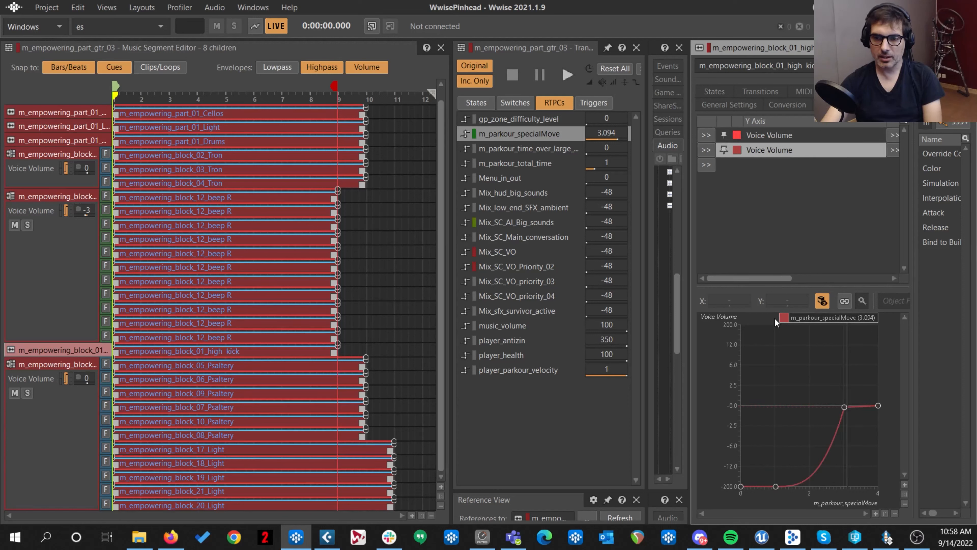
drag(774, 318, 745, 304)
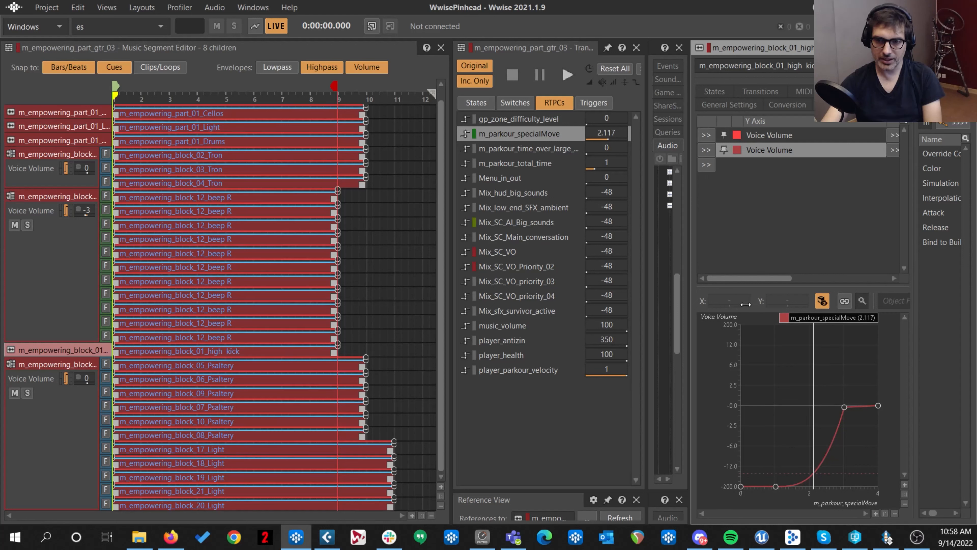
drag(747, 305, 787, 310)
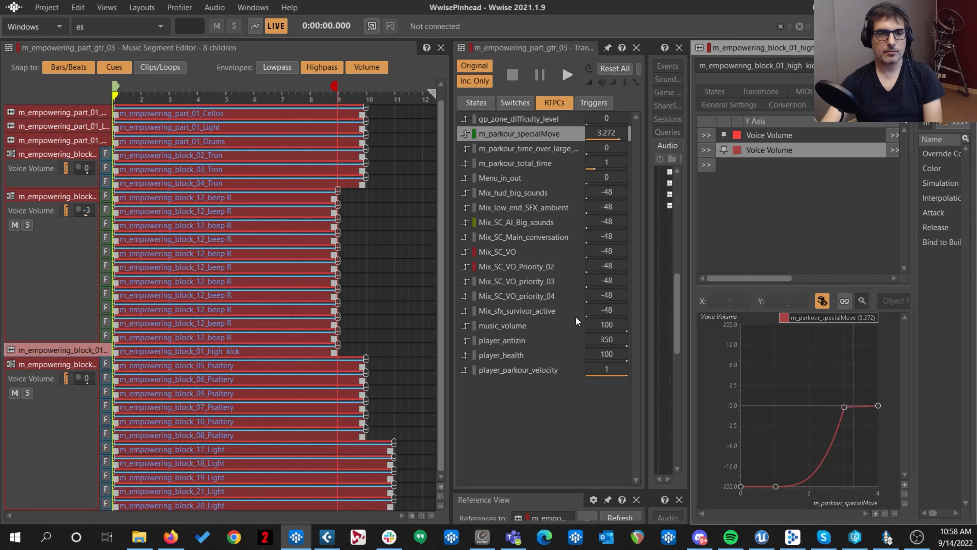
- Show the m_empowering_part_01_Drums track's m_parkour_specialMove volume curve, and audition the segment while varying that parameter, ending playback at 3.242
click(52, 144)
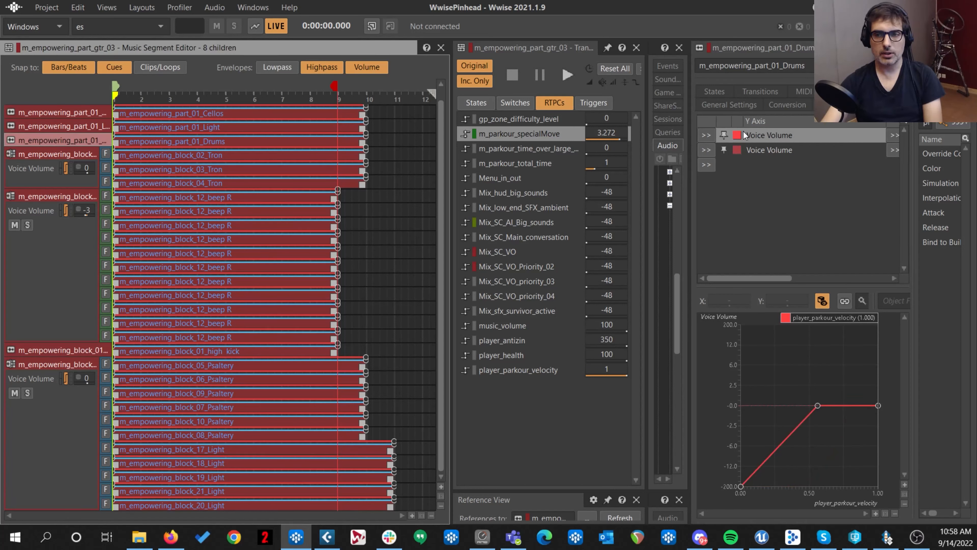
click(811, 151)
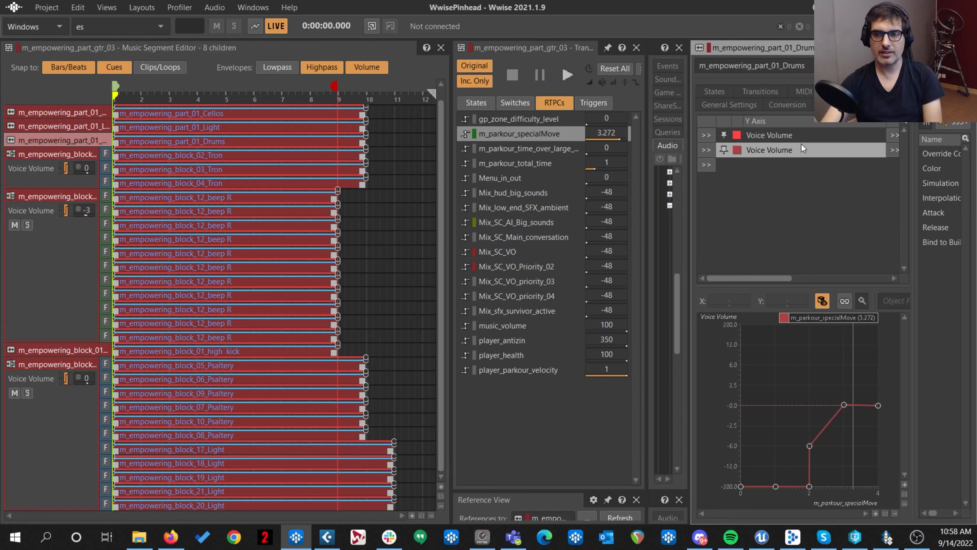
click(544, 134)
drag(607, 133, 644, 148)
key(space)
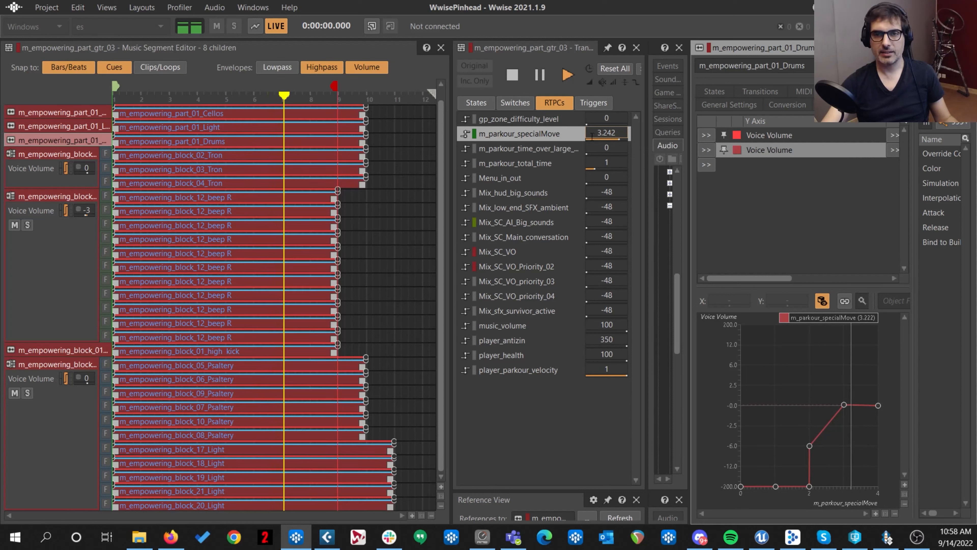
key(space)
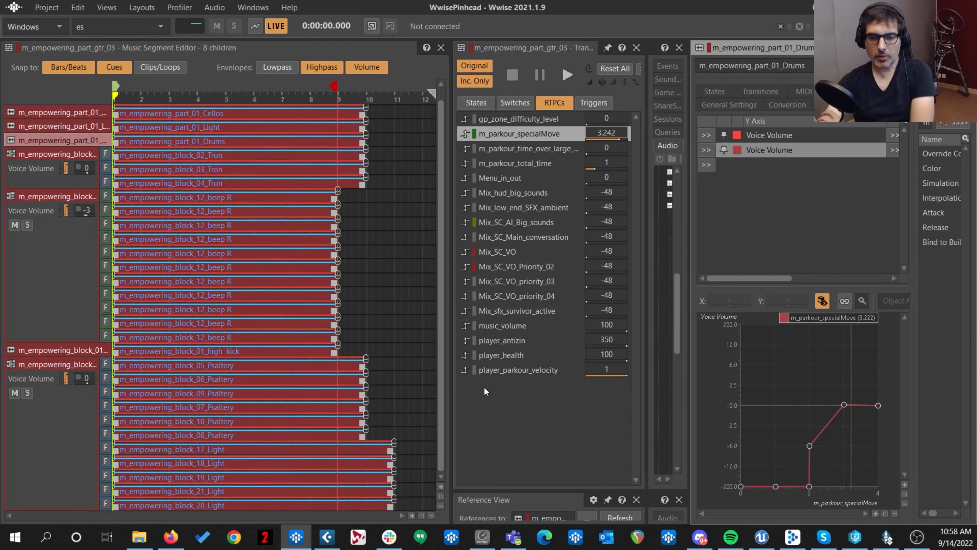
- Play the segment while lowering player_parkour_velocity to 0 and raising it back to 1, and stop playback
click(496, 372)
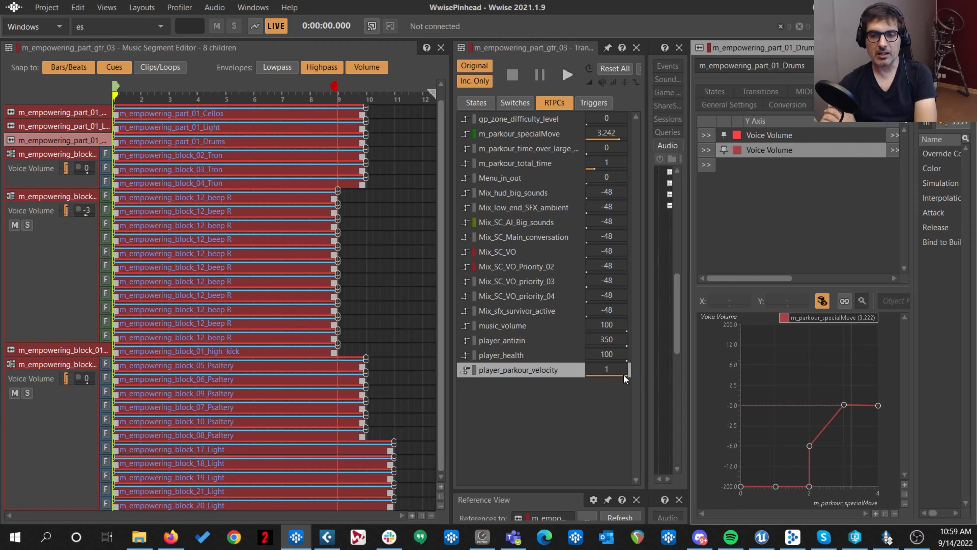
click(567, 84)
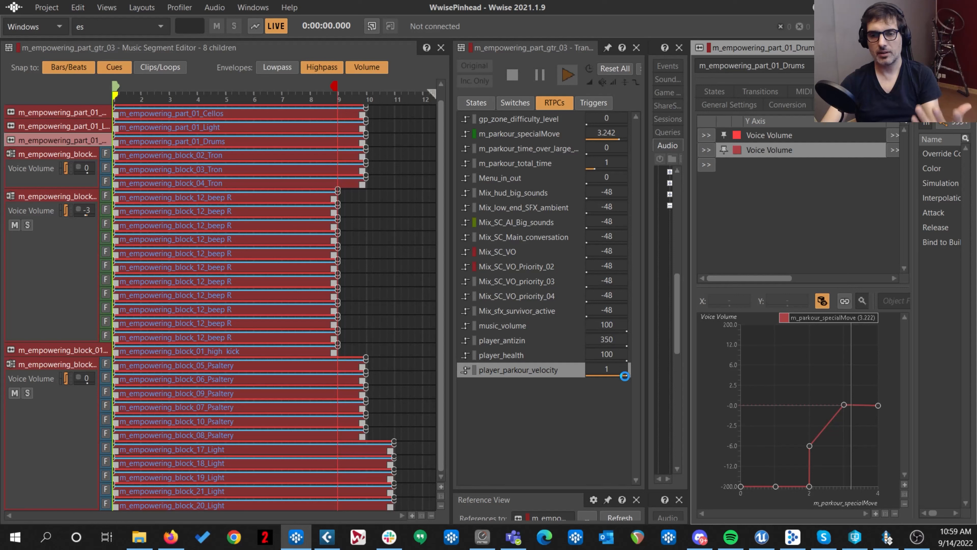
click(624, 375)
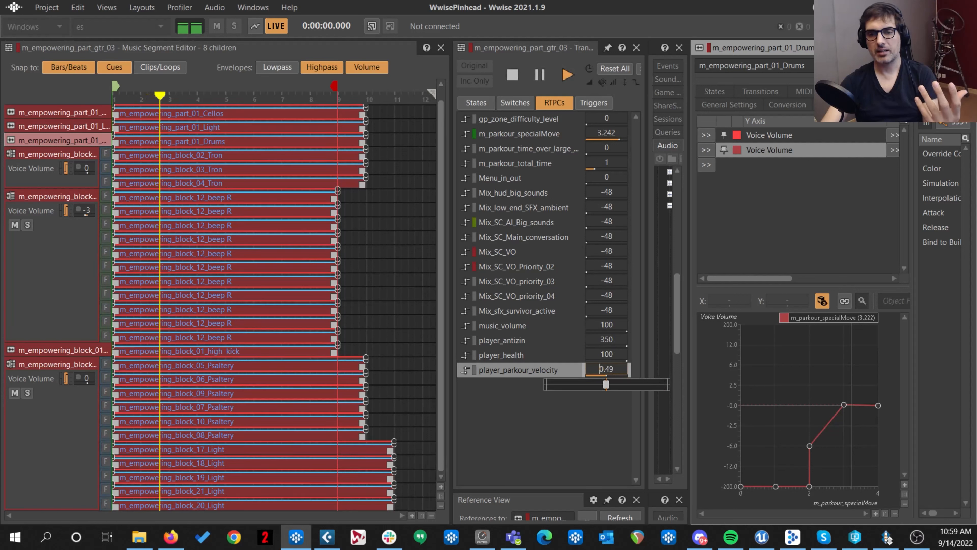
drag(606, 384, 546, 384)
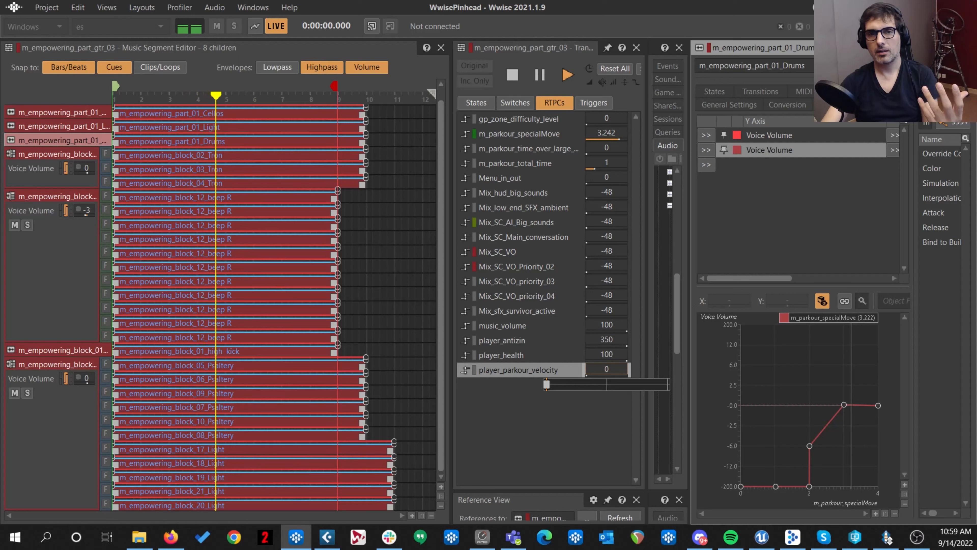
drag(546, 384, 667, 384)
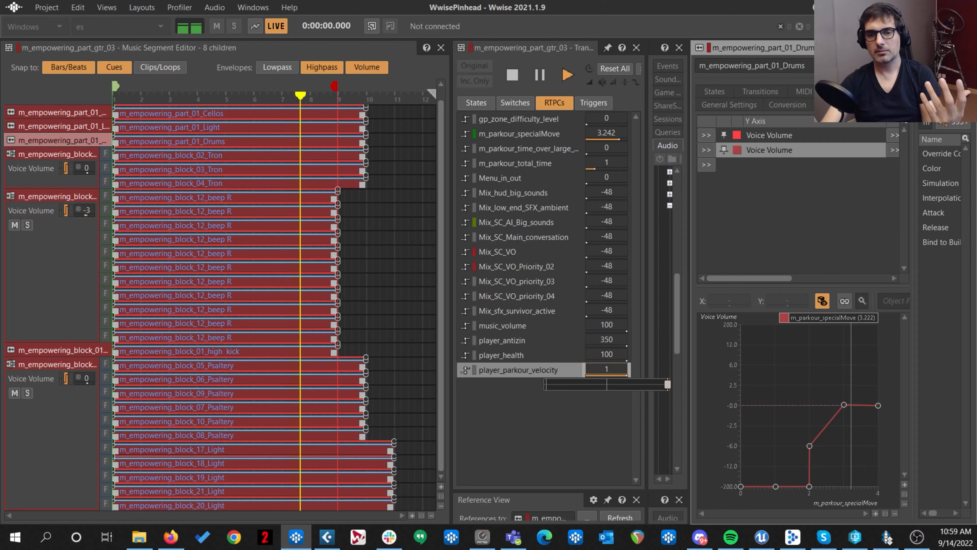
click(511, 74)
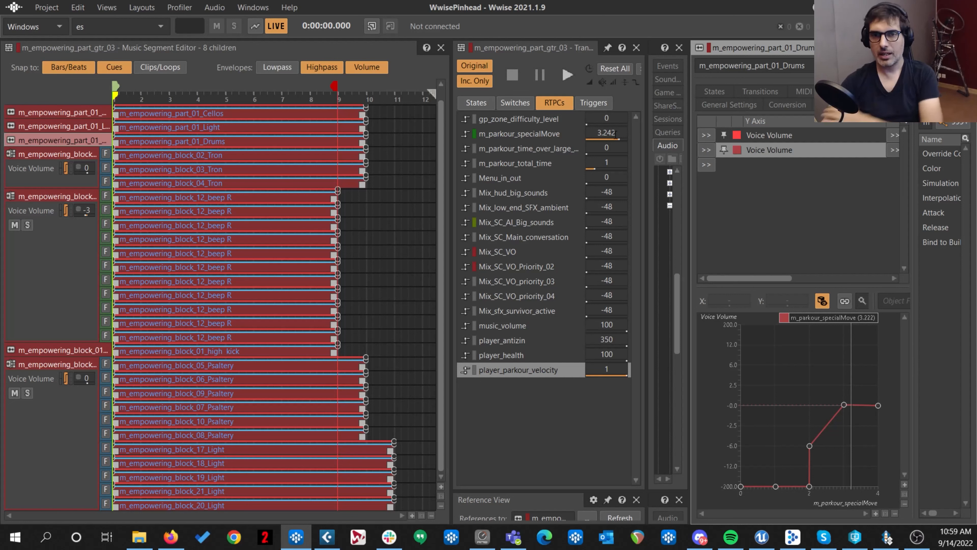
- Audition the segment at m_parkour_specialMove 2.022 with player_parkour_velocity at 0 and 1, raise m_parkour_specialMove to 3.372, and stop playback
mouse_move(619, 139)
mouse_down()
mouse_move(606, 148)
mouse_move(646, 148)
mouse_move(607, 148)
mouse_up()
click(567, 74)
drag(625, 371, 546, 384)
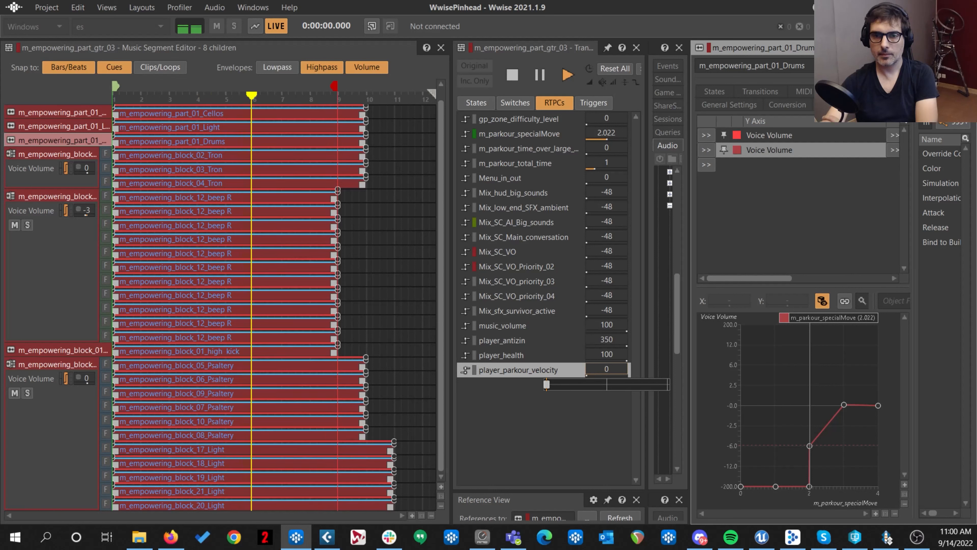
drag(546, 384, 616, 385)
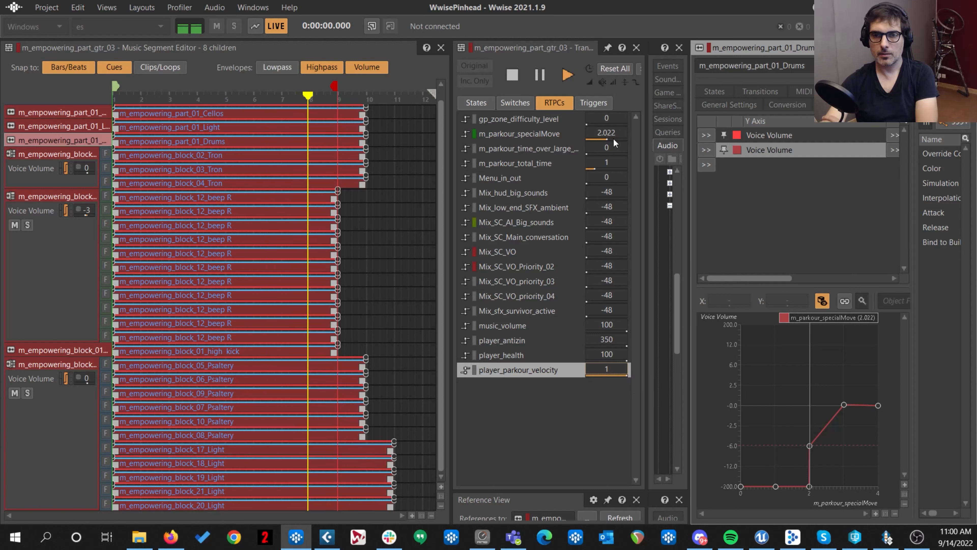
drag(614, 140, 648, 148)
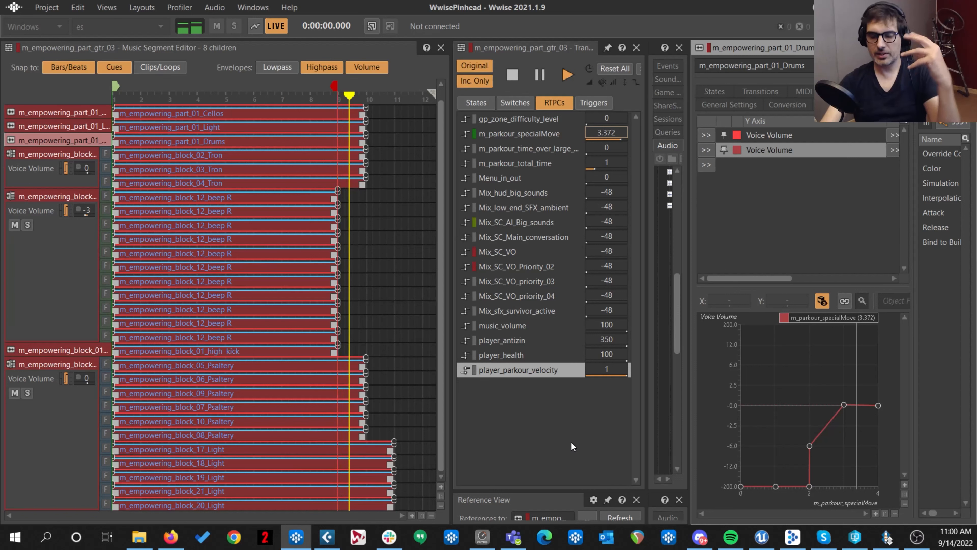
key(space)
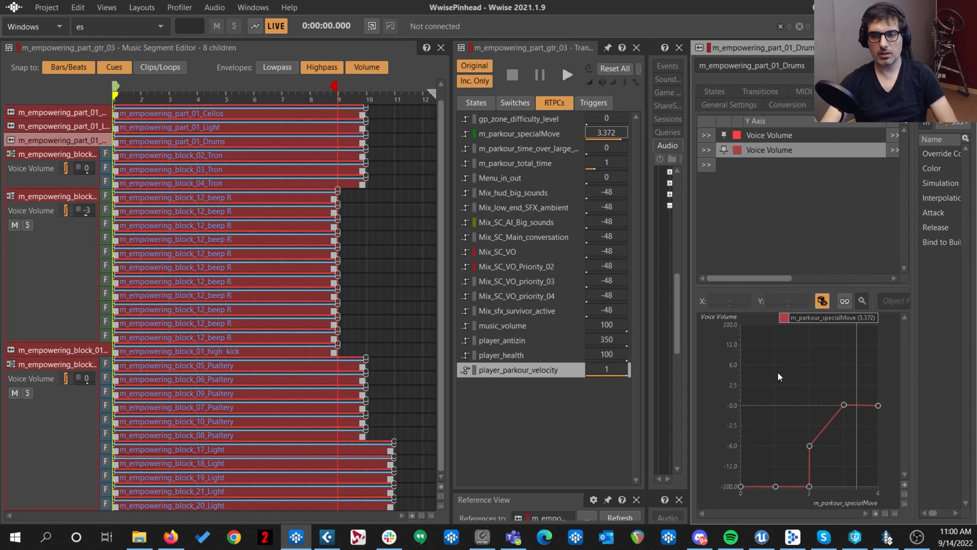
- Widen the Project Explorer and open the Run music switch container under Minute_01_soft
click(544, 431)
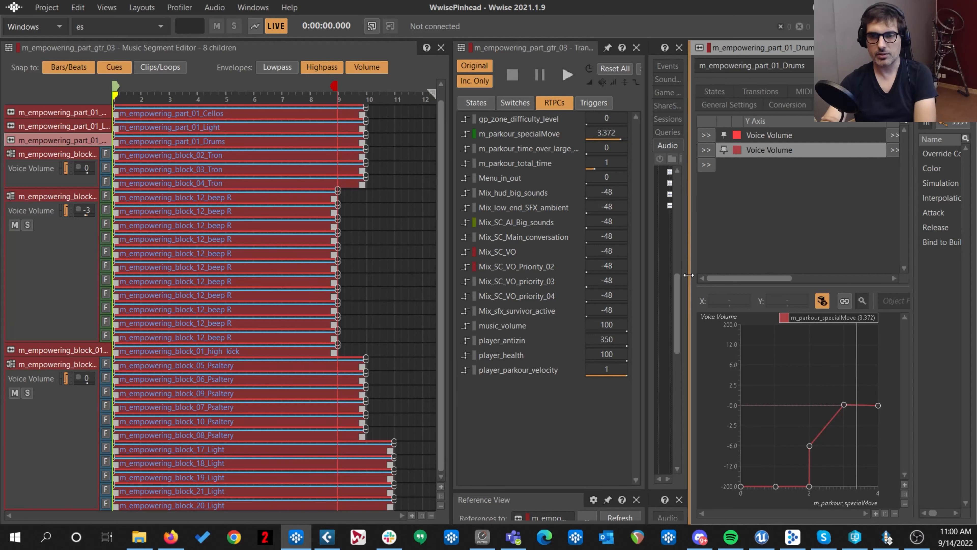
drag(689, 274, 942, 275)
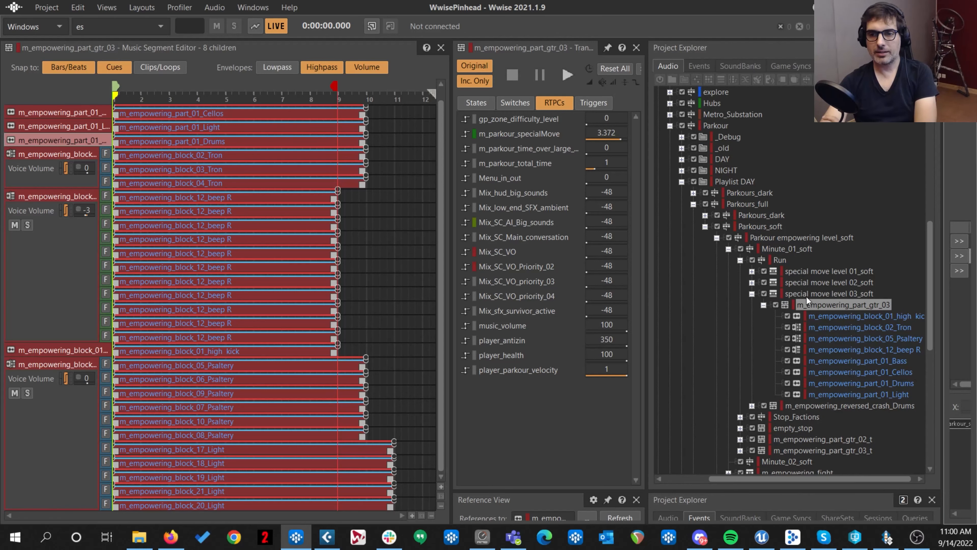
click(777, 258)
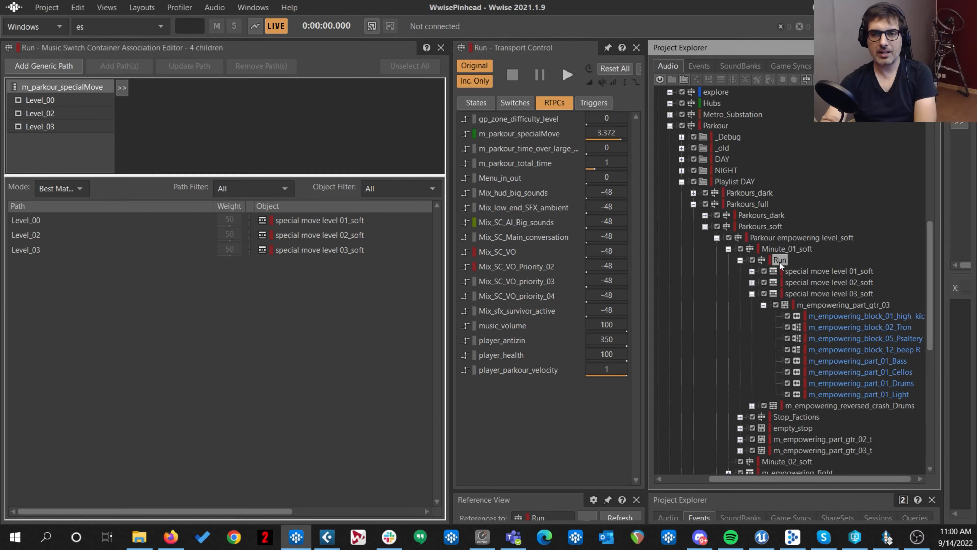
- Show the Run container's transition list and inspect the transition from special move level 03_soft to special move level 02_soft
key(alt+Tab)
key(alt+Tab)
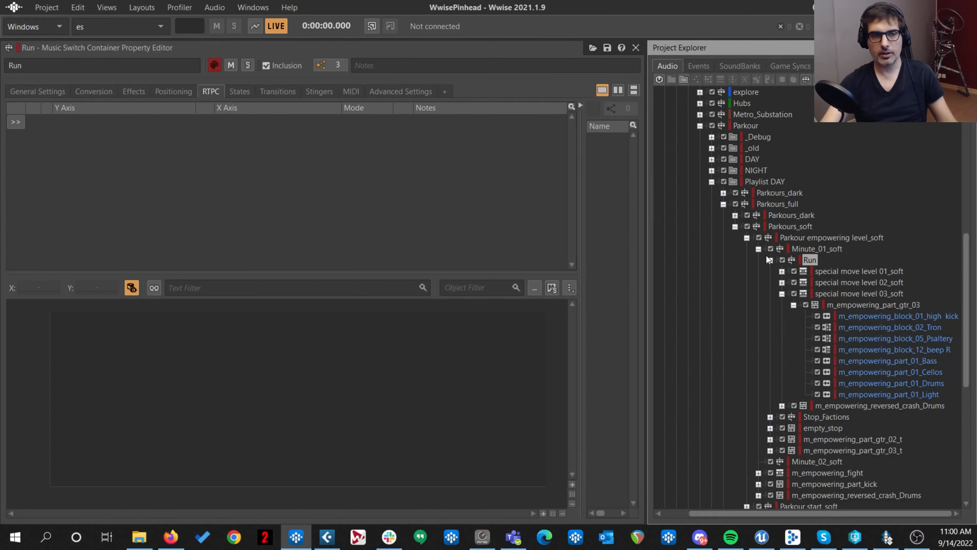
click(278, 91)
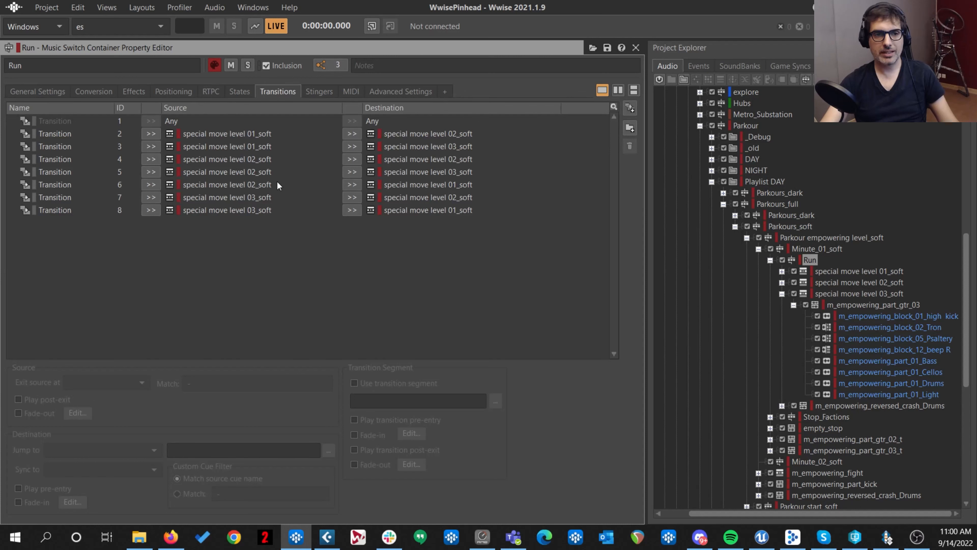
click(266, 192)
- Return to the Run container's association and transport view, lower m_parkour_specialMove to 1.892, and raise it to 2.332
key(F10)
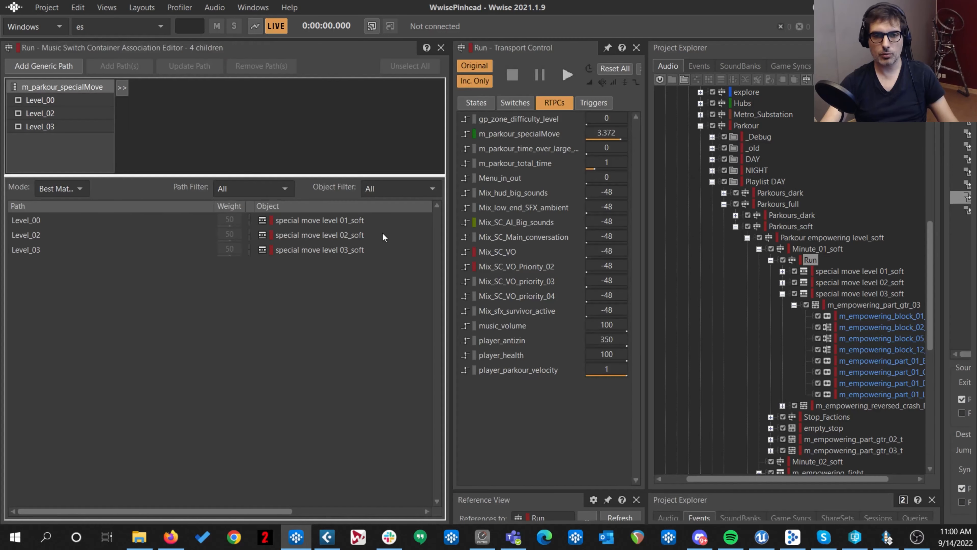
drag(619, 141, 603, 148)
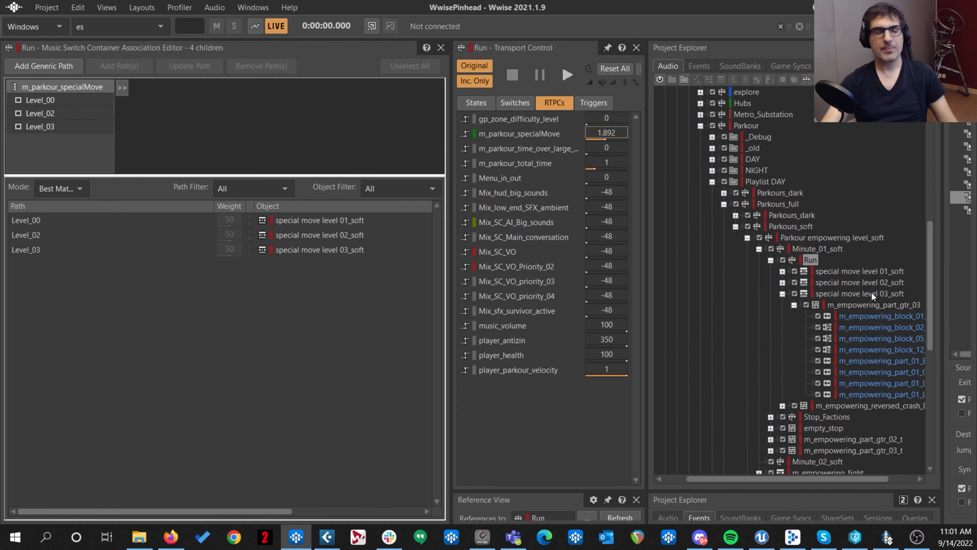
mouse_move(606, 134)
mouse_down()
mouse_move(606, 148)
mouse_move(622, 148)
mouse_move(576, 149)
mouse_move(636, 148)
mouse_move(616, 148)
mouse_up()
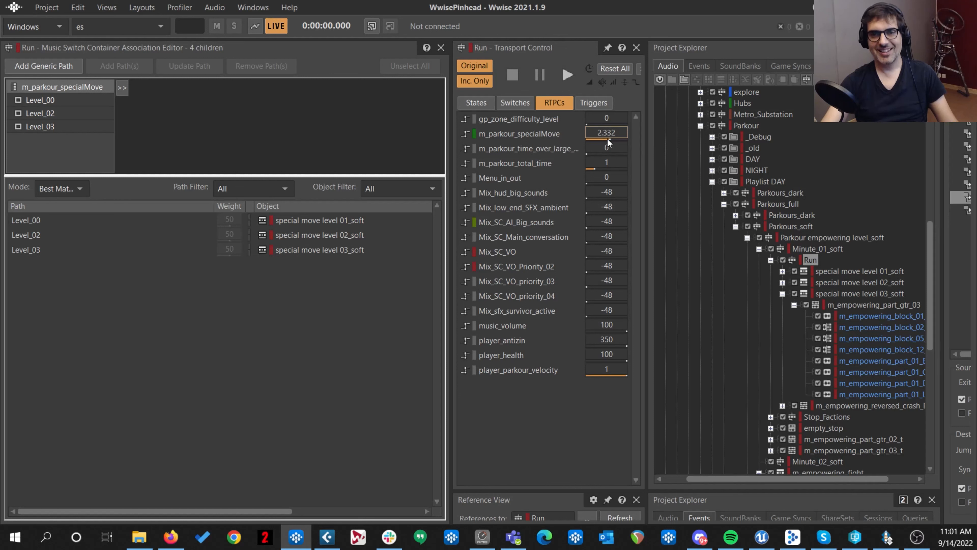
- Examine the Run container's transition settings from special move level 03_soft to levels 02_soft and 01_soft
key(F5)
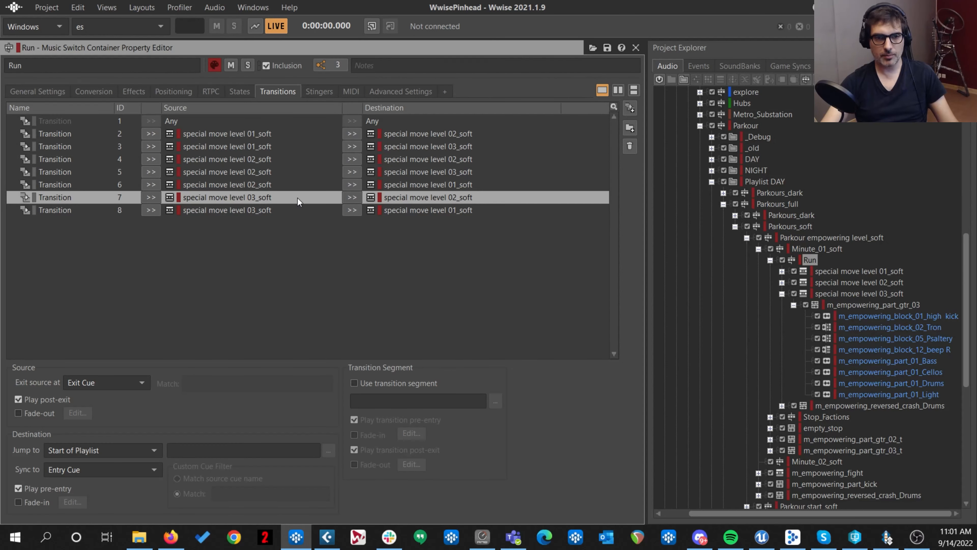
click(398, 210)
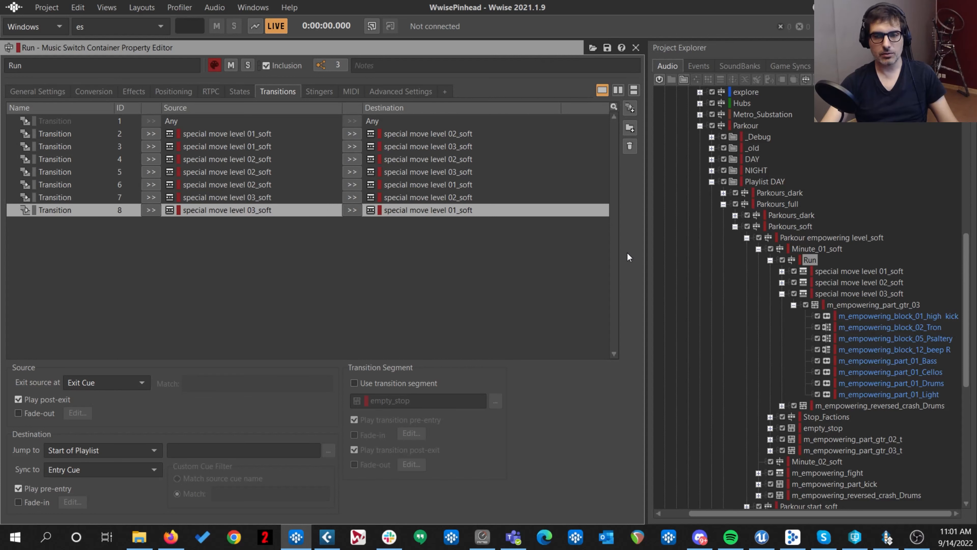
- Move the play cursor of m_empowering_part_gtr_03 to its exit cue at 00:16.000, and check the parent special move level 03_soft playlist
click(885, 305)
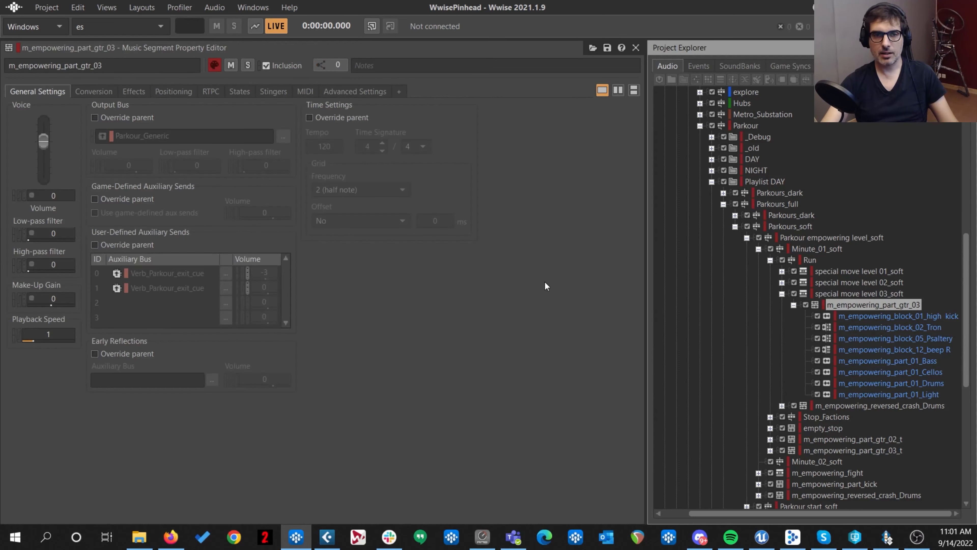
key(F10)
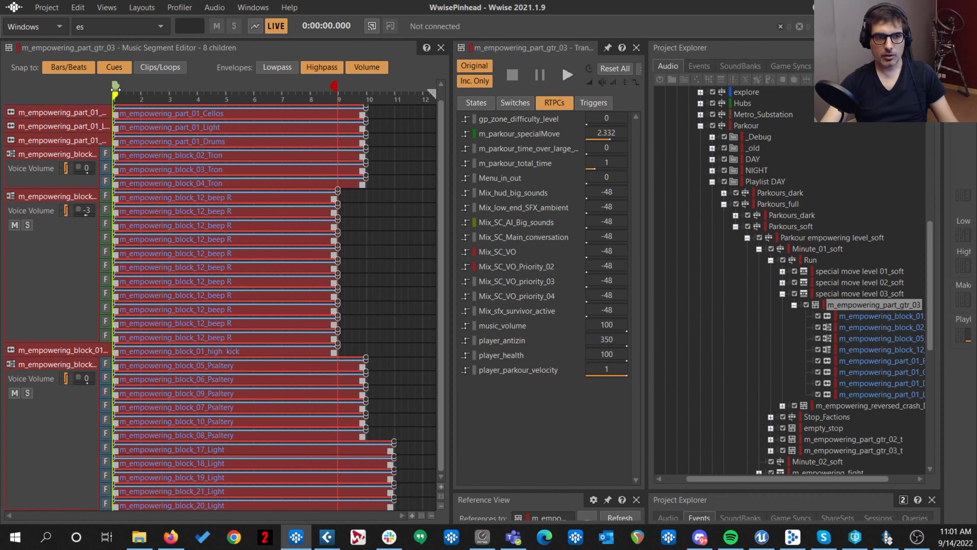
drag(117, 96, 341, 96)
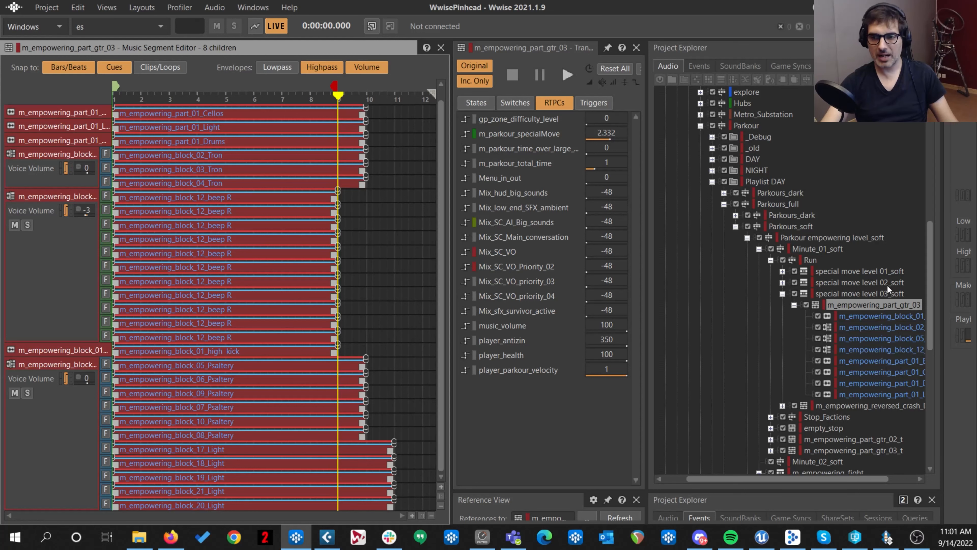
click(880, 272)
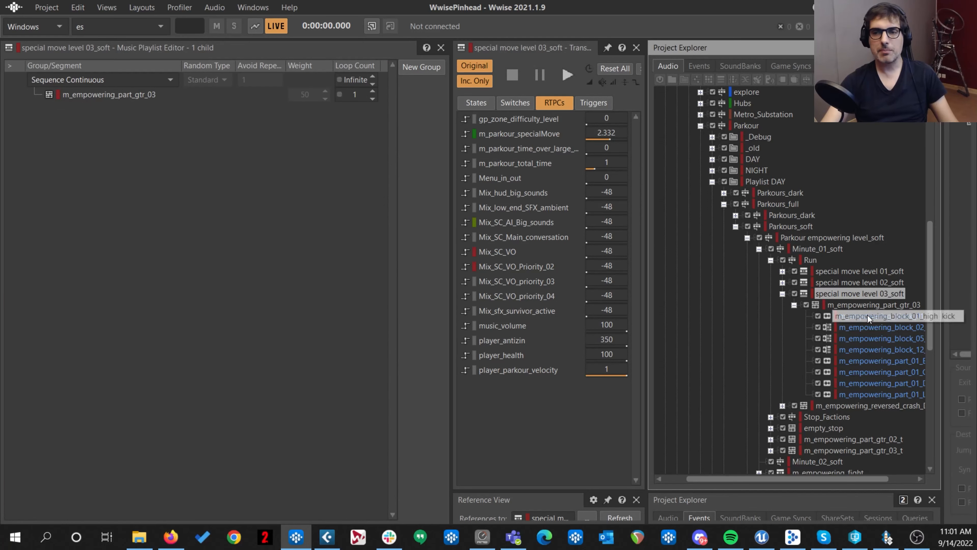
click(865, 304)
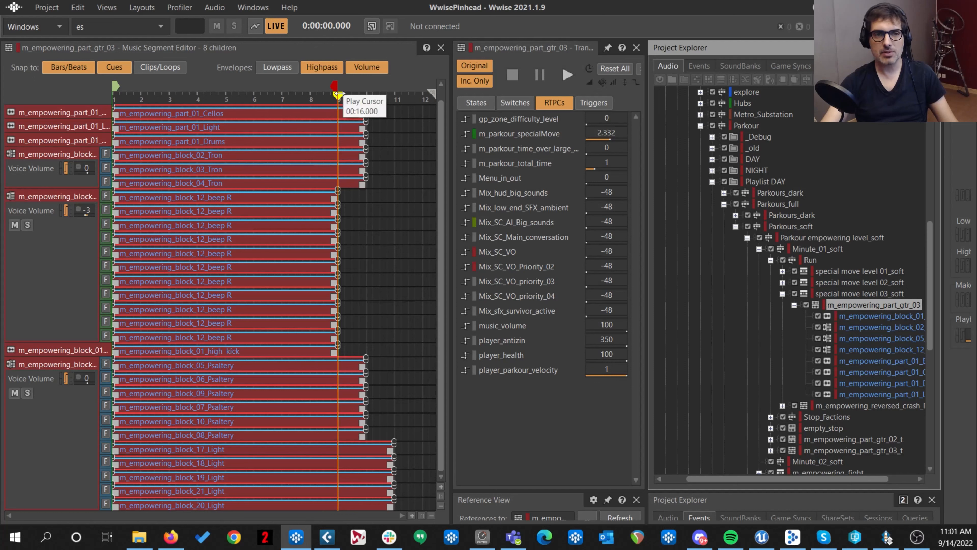
- Move the play cursor of m_empowering_part_gtr_03 back to bar 6 and raise m_parkour_specialMove to 2.63
drag(338, 98, 253, 96)
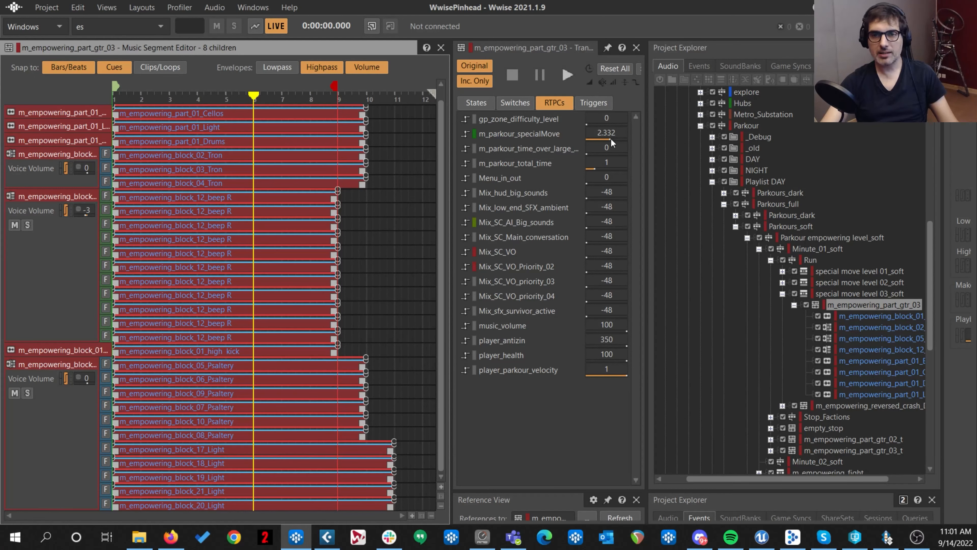
mouse_move(611, 143)
mouse_down()
mouse_move(547, 148)
mouse_move(627, 148)
mouse_up()
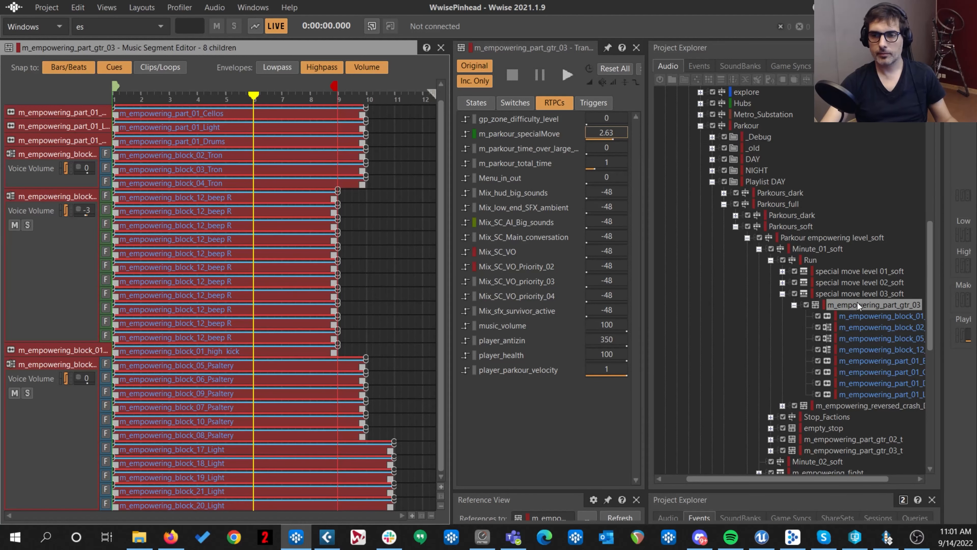
- Play special move level 03_soft while sweeping m_parkour_specialMove to 0, 3.14 and 2.17, and stop the playback
click(854, 294)
key(space)
drag(613, 137, 548, 148)
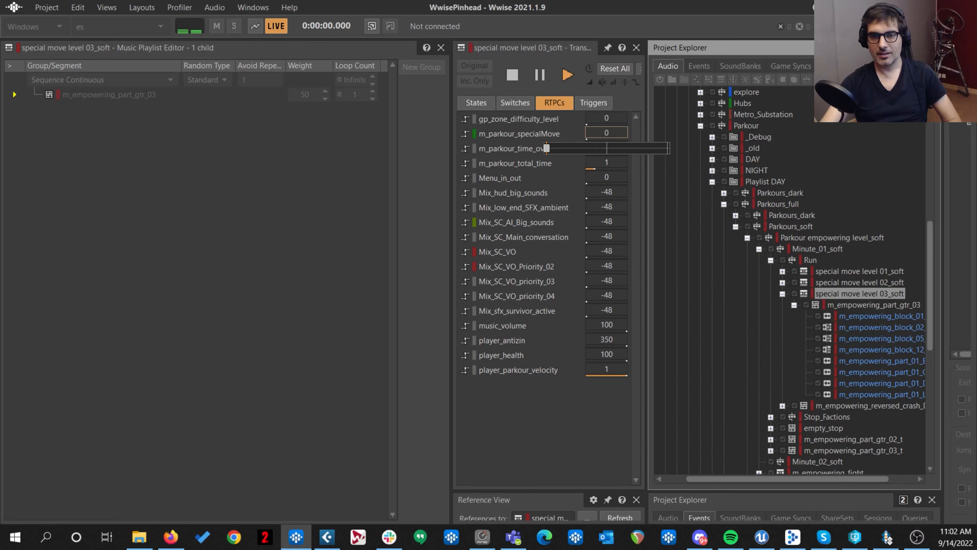
drag(547, 148, 642, 148)
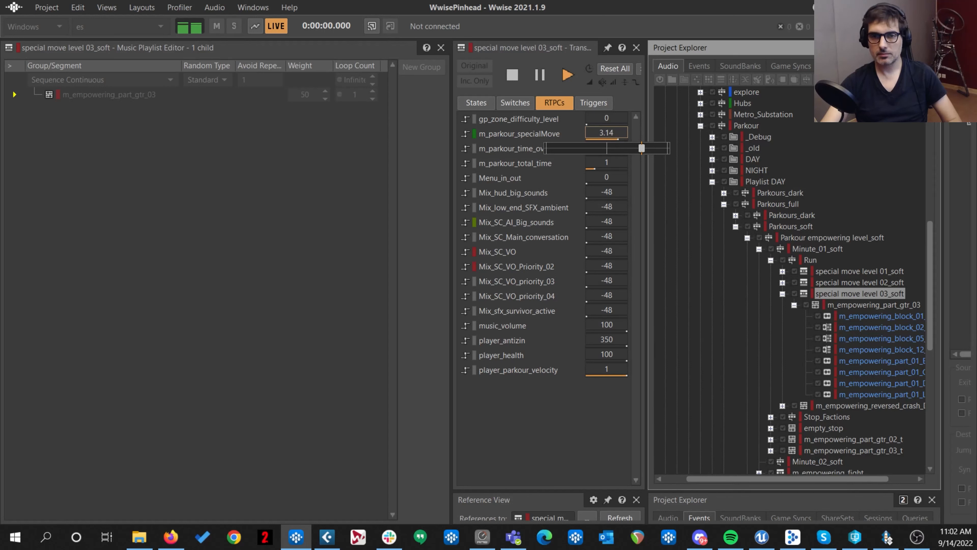
drag(641, 148, 612, 149)
click(505, 73)
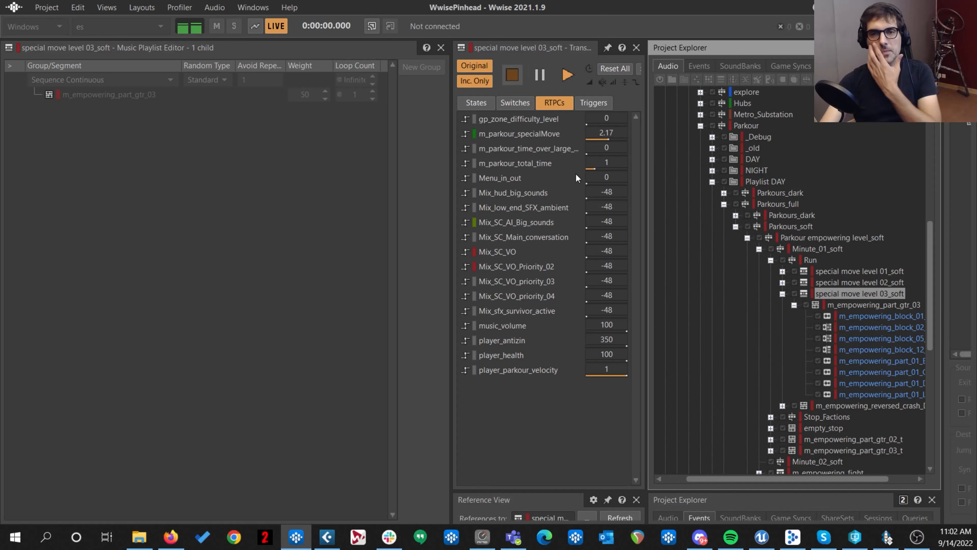
- Play the Run container with m_parkour_specialMove at 3.18, and lower it to 1.66 during playback
click(809, 260)
drag(612, 138, 641, 148)
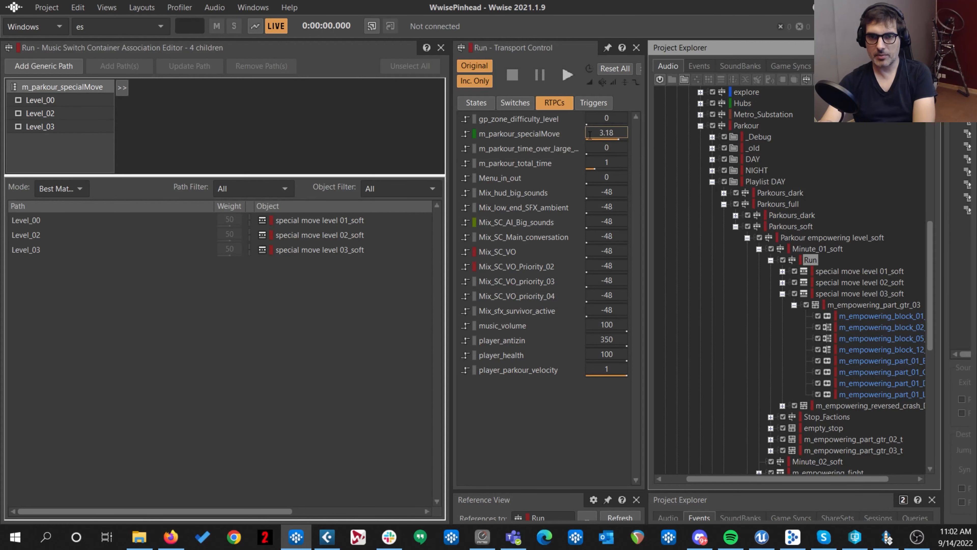
click(565, 79)
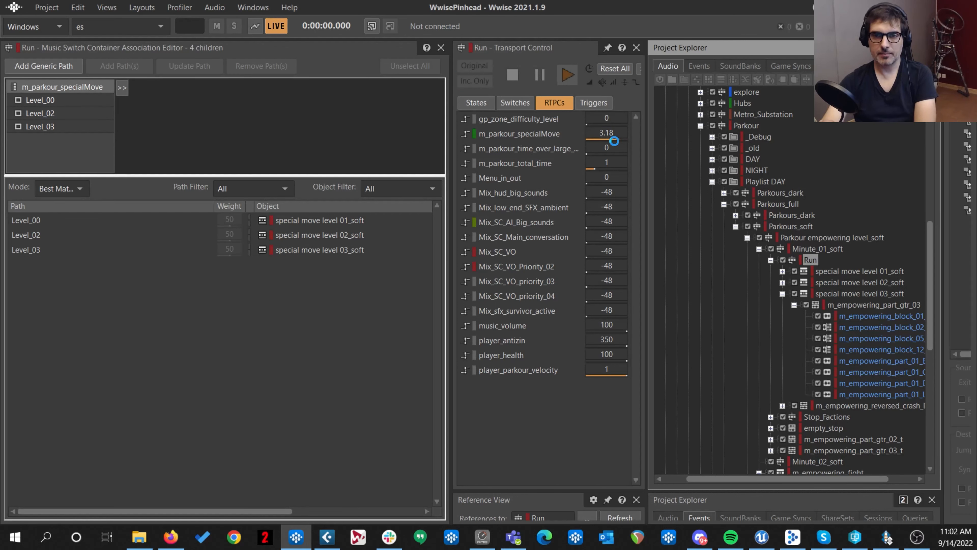
click(611, 133)
drag(642, 148, 596, 149)
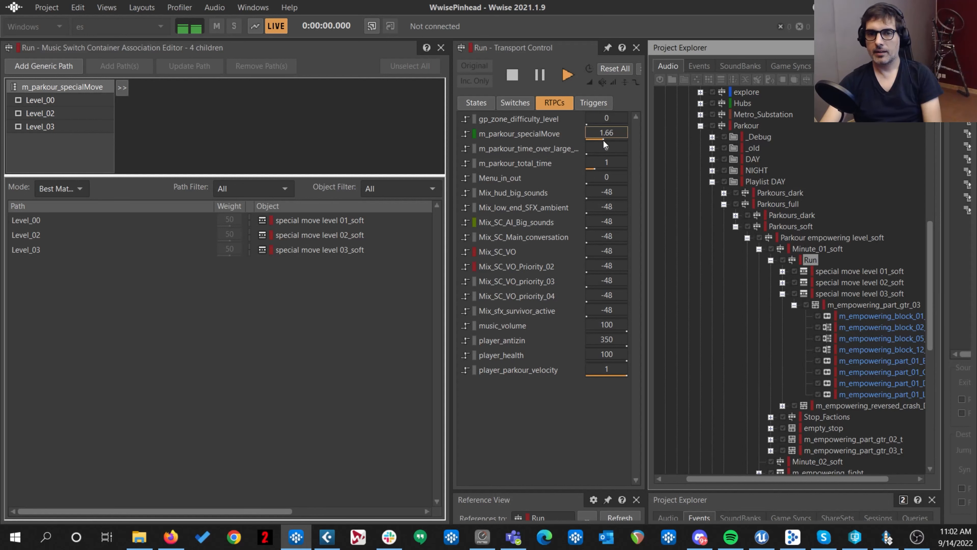
- Raise m_parkour_specialMove to 1.92 and then to 3 while Run plays, and stop the playback
mouse_move(604, 139)
mouse_down()
mouse_move(597, 148)
mouse_move(547, 148)
mouse_move(603, 148)
mouse_up()
double_click(609, 133)
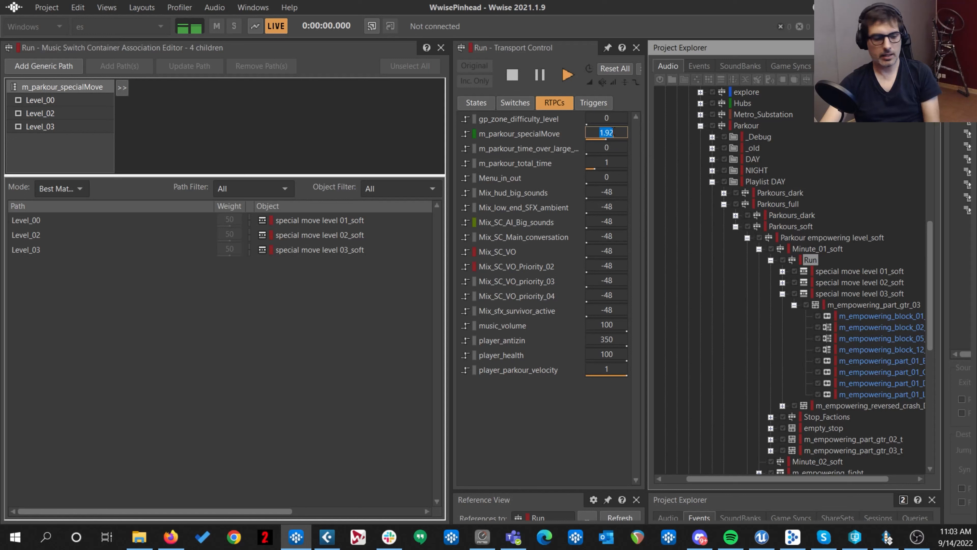
text(3)
key(Return)
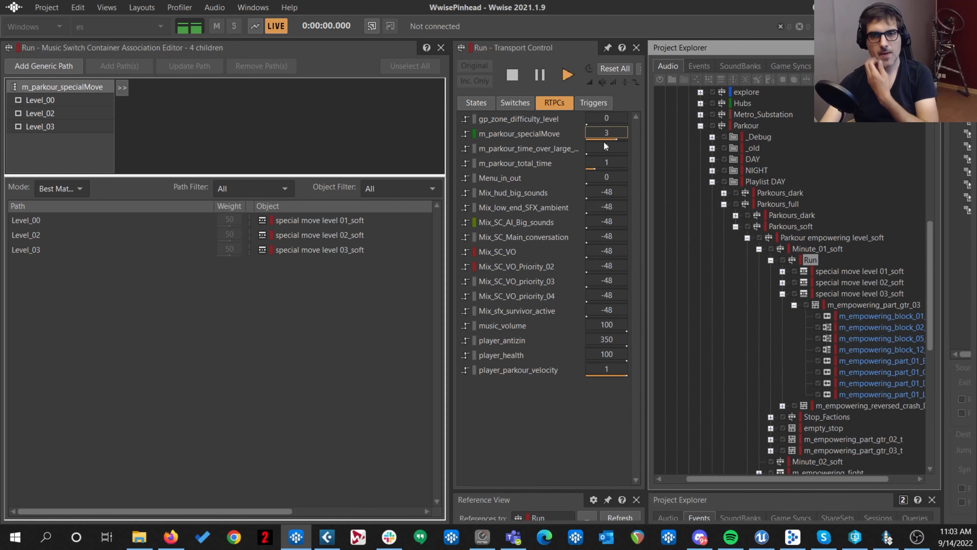
click(513, 76)
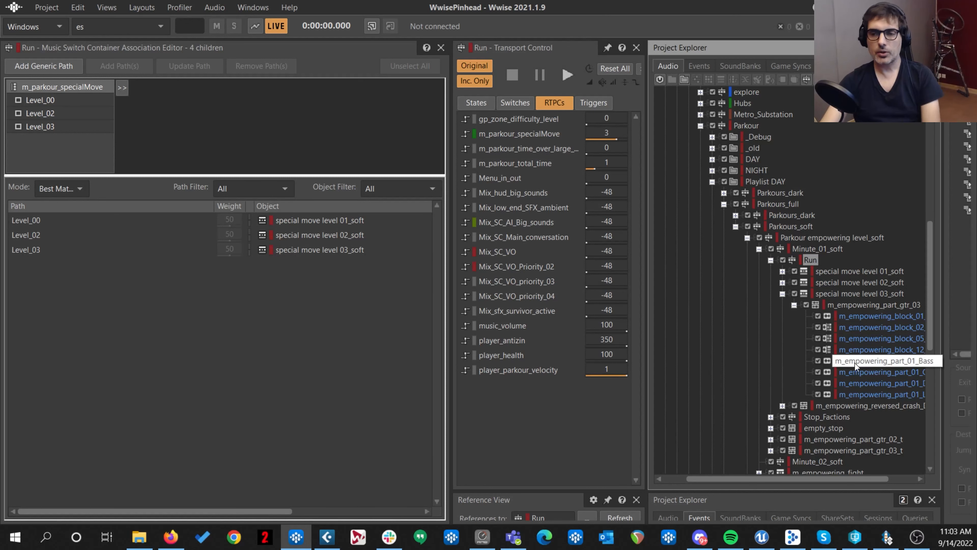
- Collapse special move level 03_soft and examine the available values of the gp_parkour state
click(782, 293)
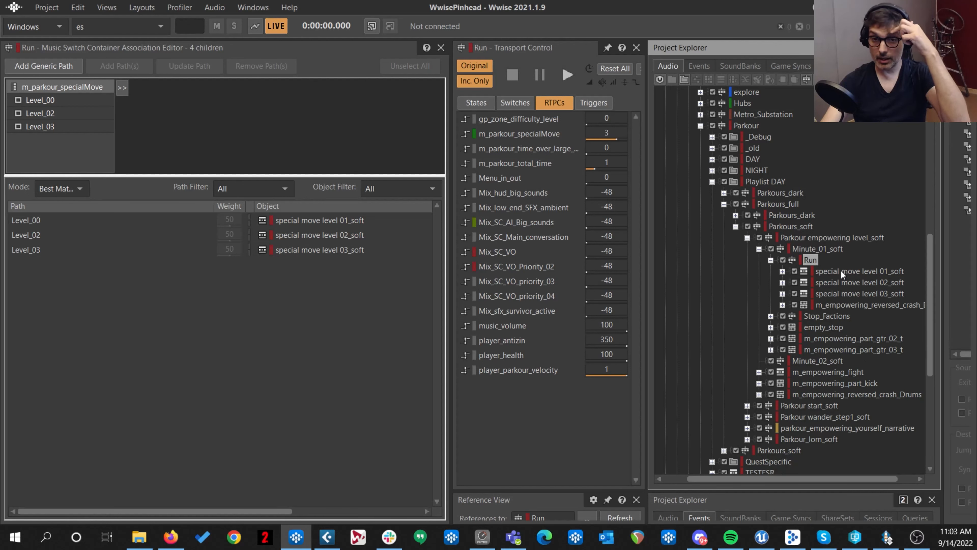
click(479, 103)
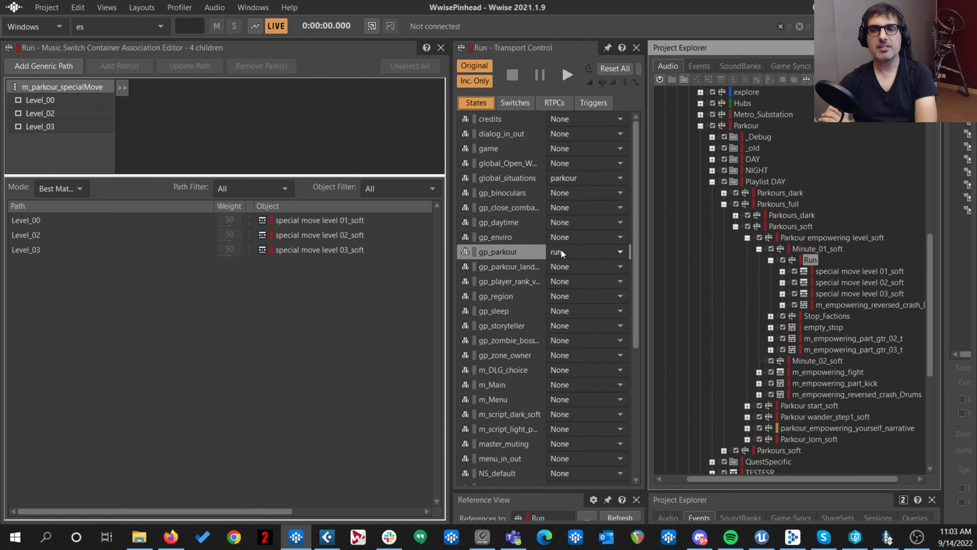
click(561, 250)
click(561, 250)
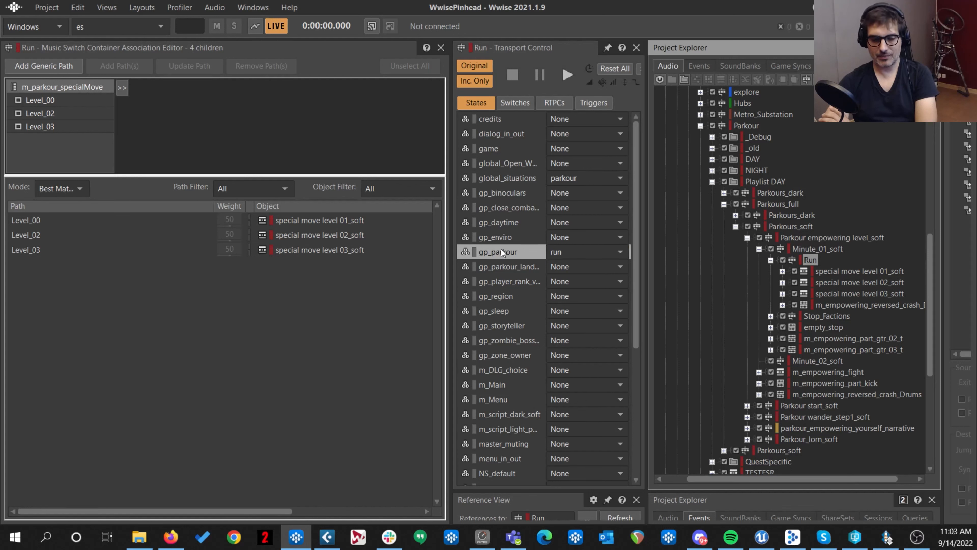
click(559, 251)
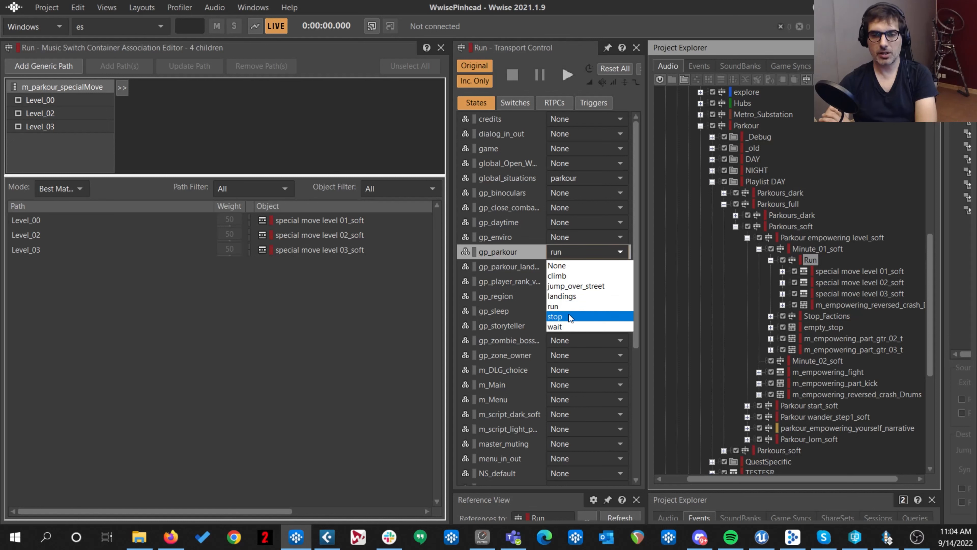
click(511, 252)
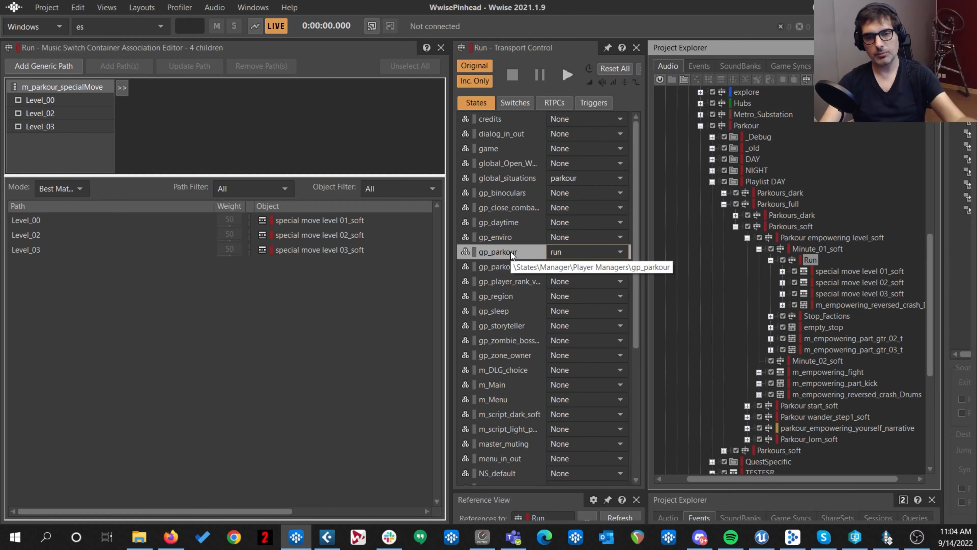
- Set the gp_parkour state to stop and the player_parkour_velocity RTPC to 0
click(561, 252)
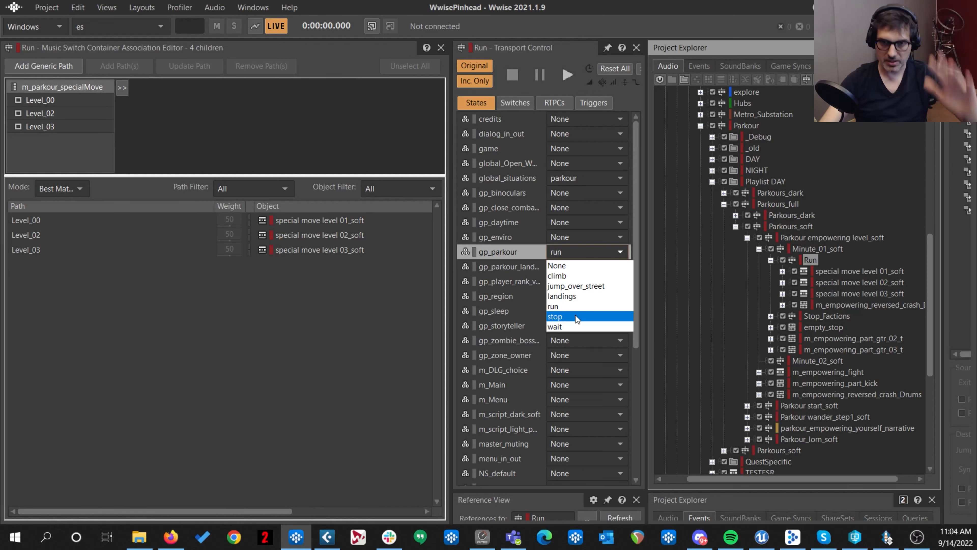
click(499, 251)
scroll(601, 300, down, 5)
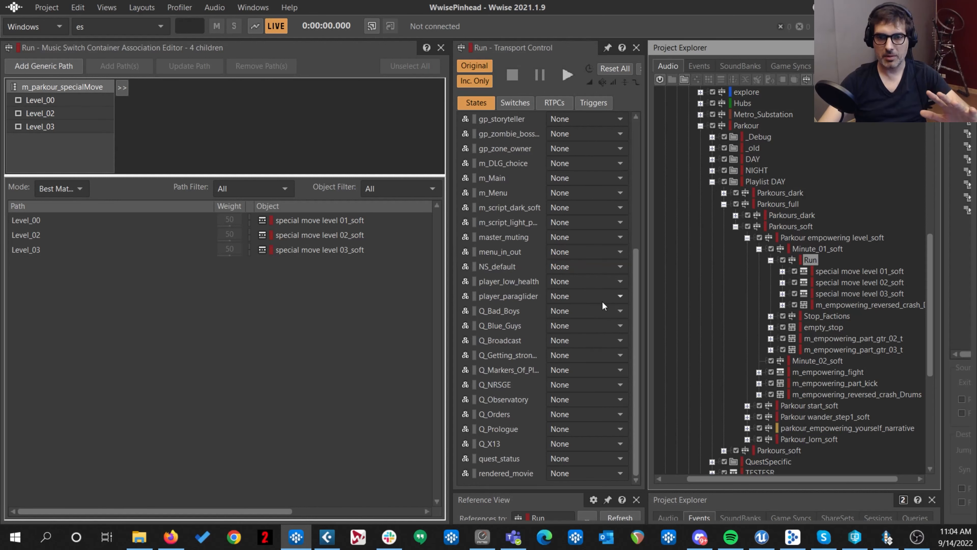
click(564, 102)
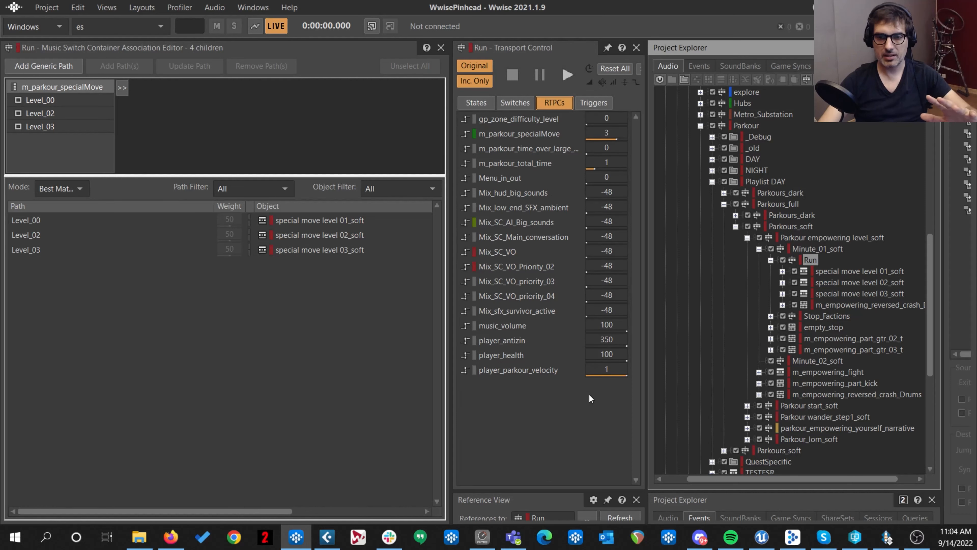
click(626, 371)
text(0)
key(Return)
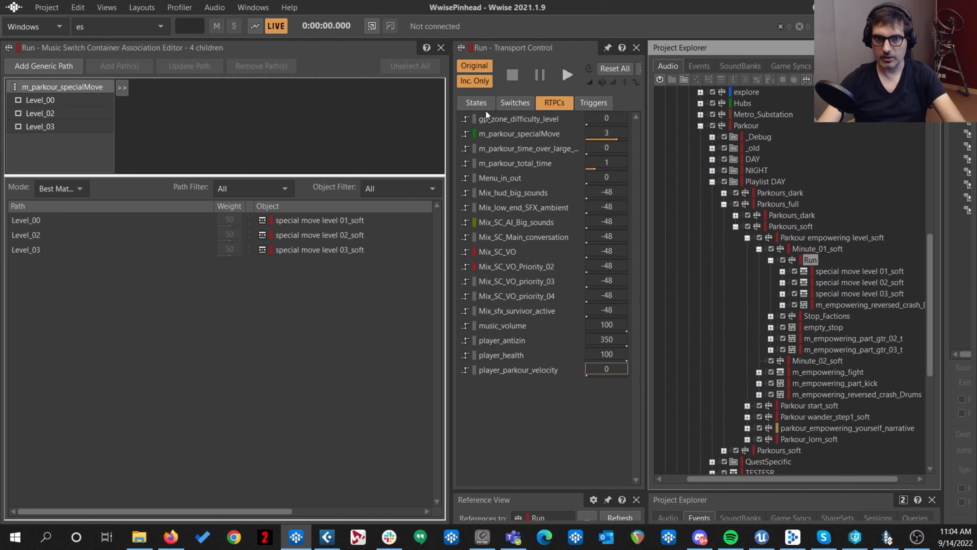
- Reselect stop for the gp_parkour state and change it back to run
click(479, 104)
scroll(482, 344, up, 4)
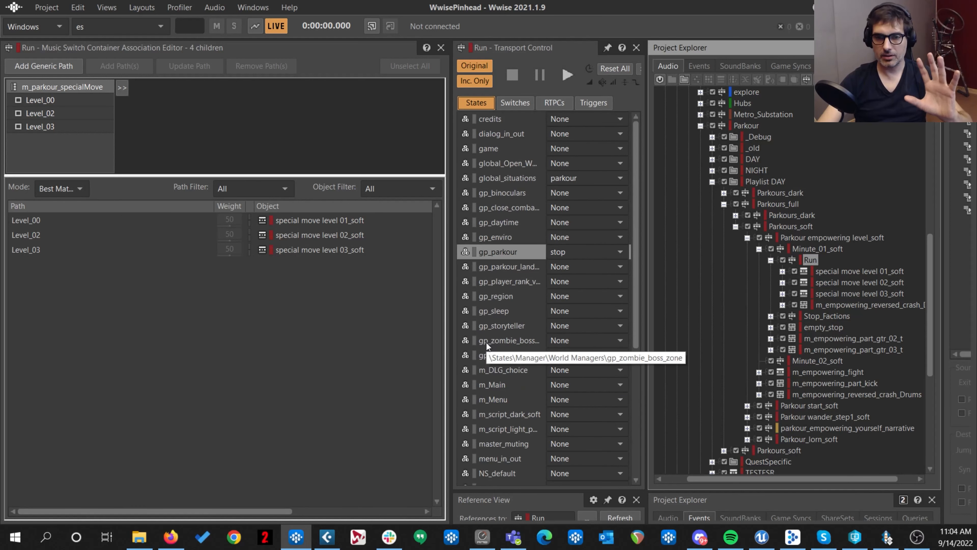
click(563, 252)
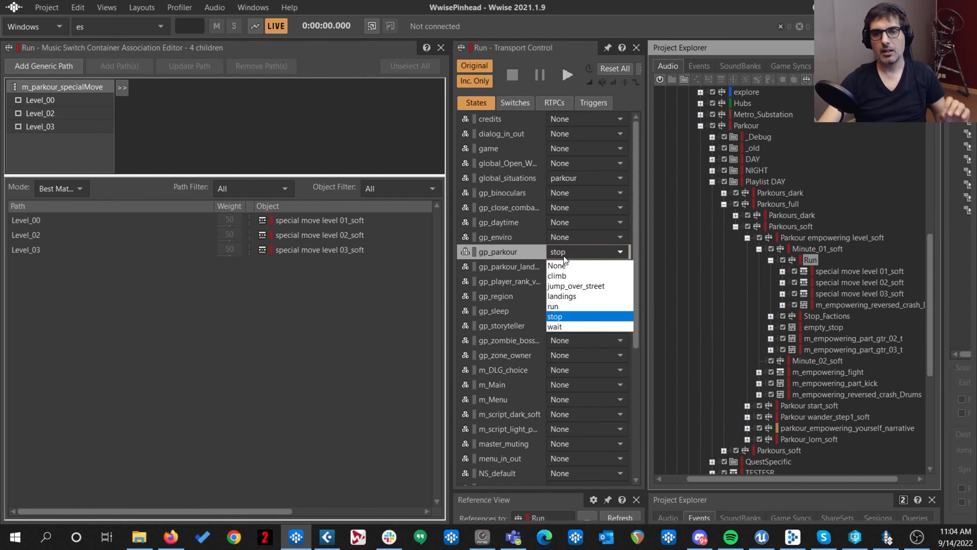
click(563, 315)
click(556, 252)
click(569, 309)
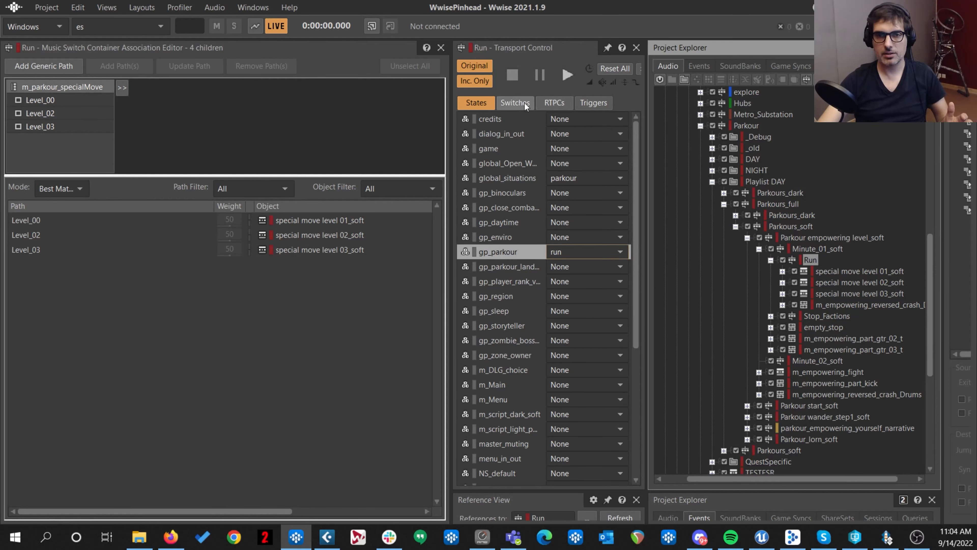
- Play the Run container and raise player_parkour_velocity to 1 during playback
click(544, 103)
click(621, 132)
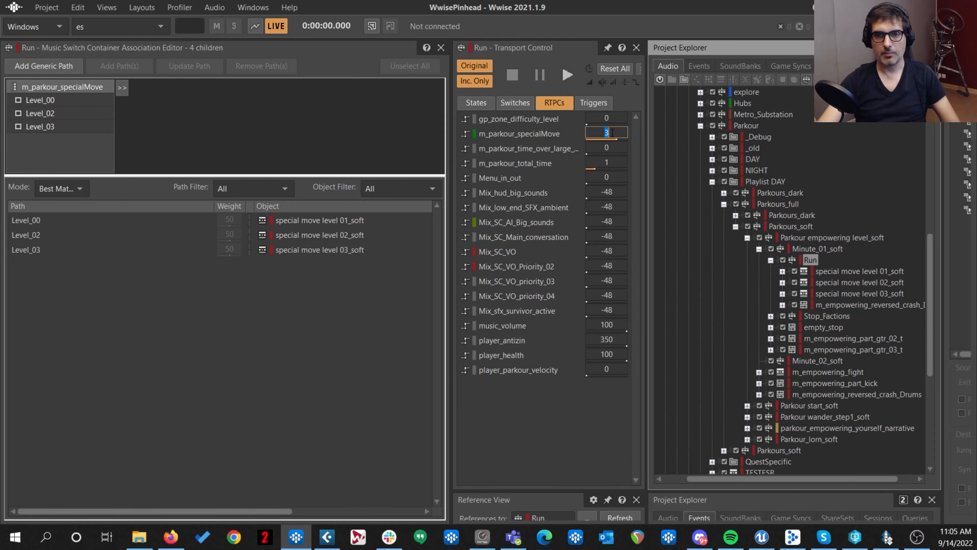
click(804, 259)
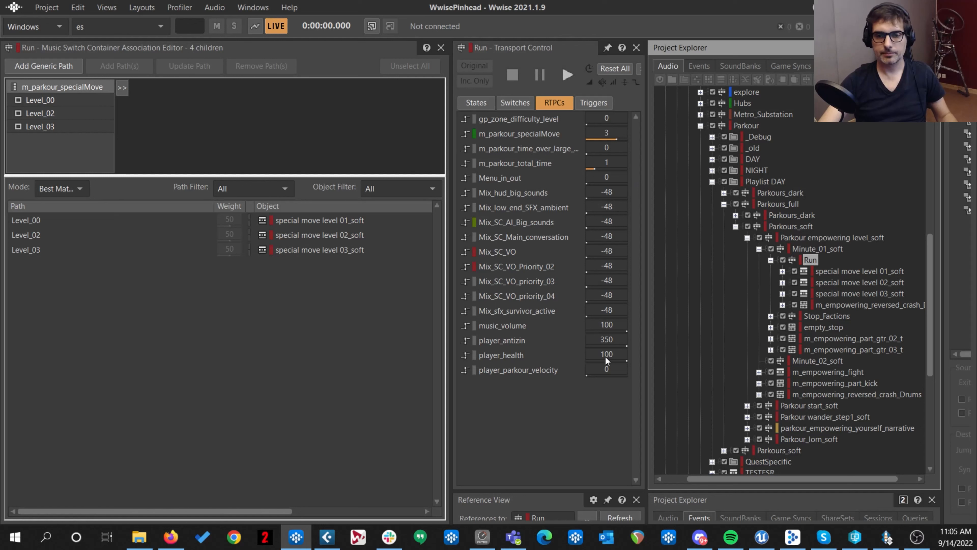
key(space)
drag(598, 376, 667, 384)
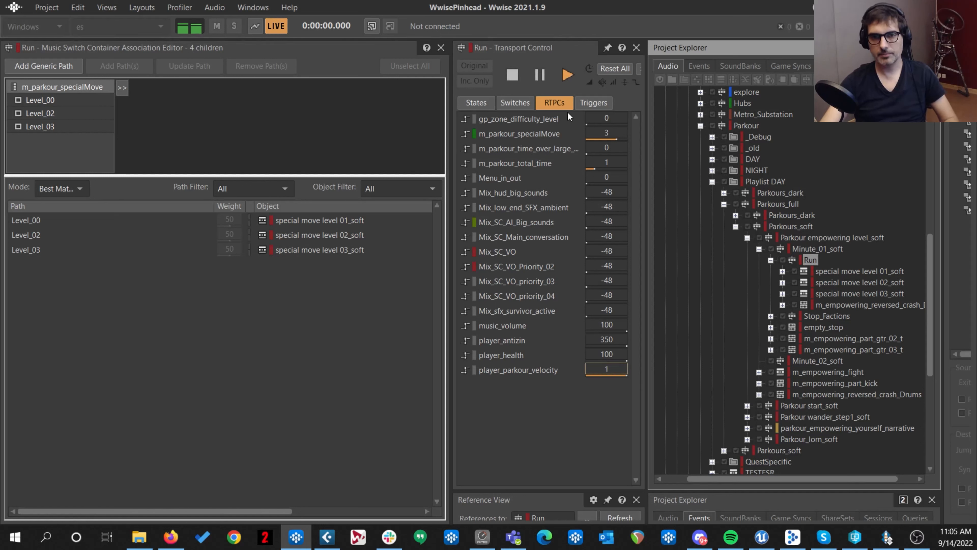
- Switch the gp_parkour state to stop while Run plays, and end the playback
click(479, 104)
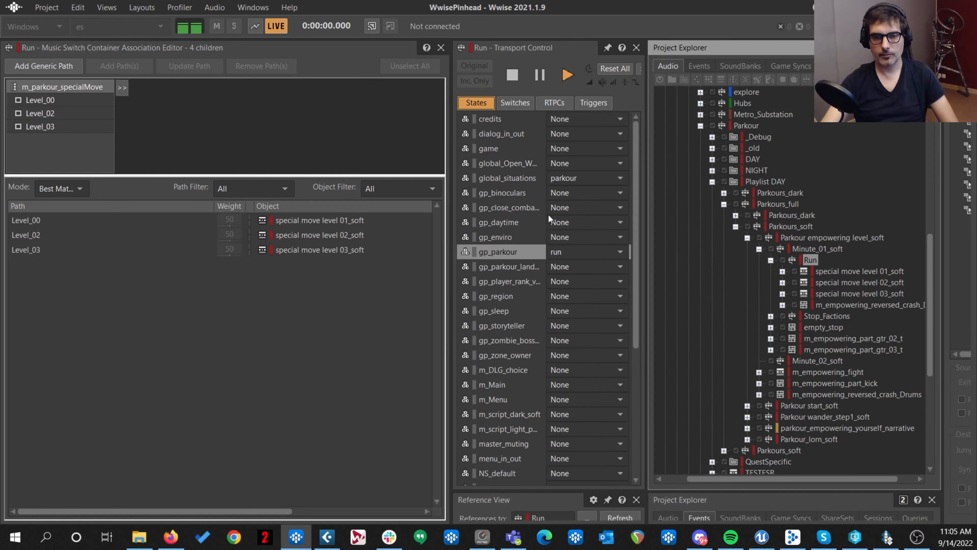
click(587, 252)
click(589, 319)
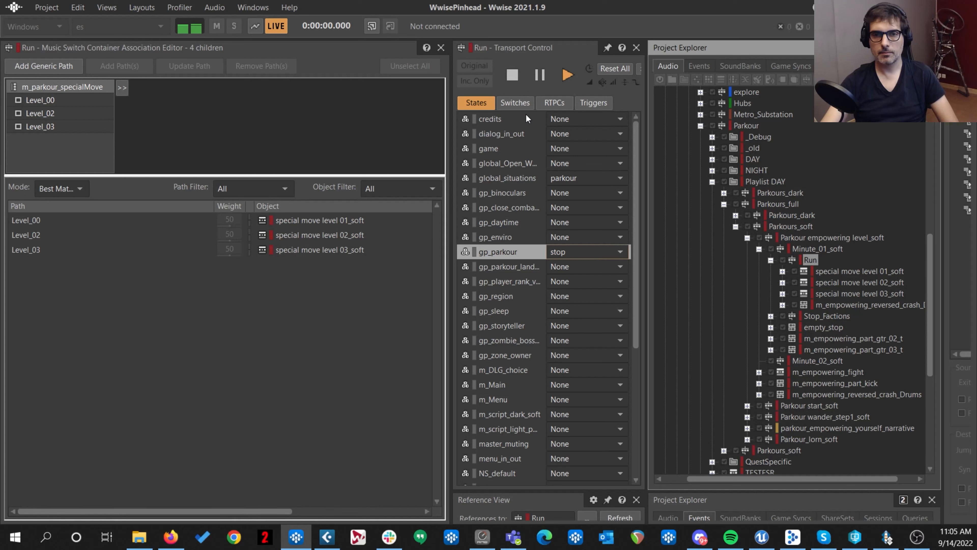
click(511, 81)
- Select the Minute_01_soft container and set its gp_parkour state to stop and back to run
click(811, 248)
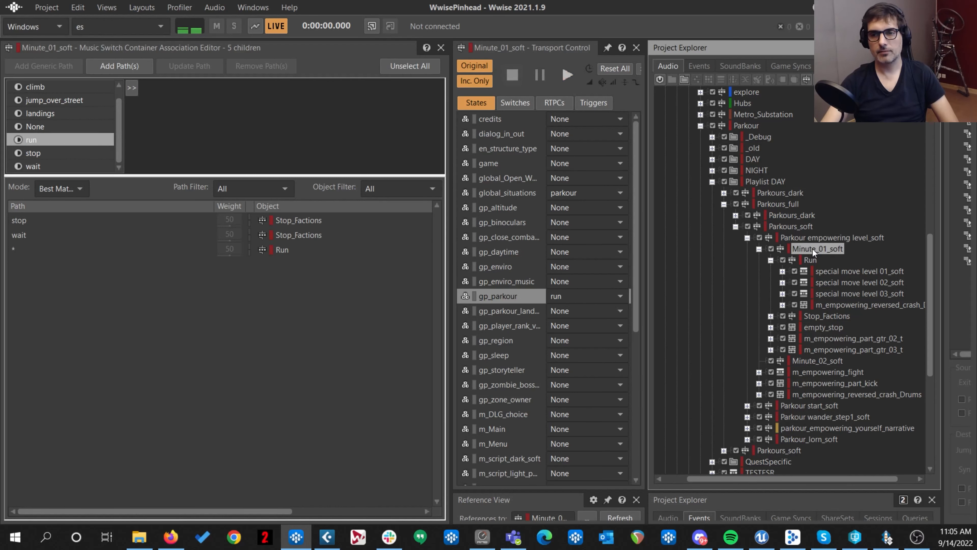
click(568, 297)
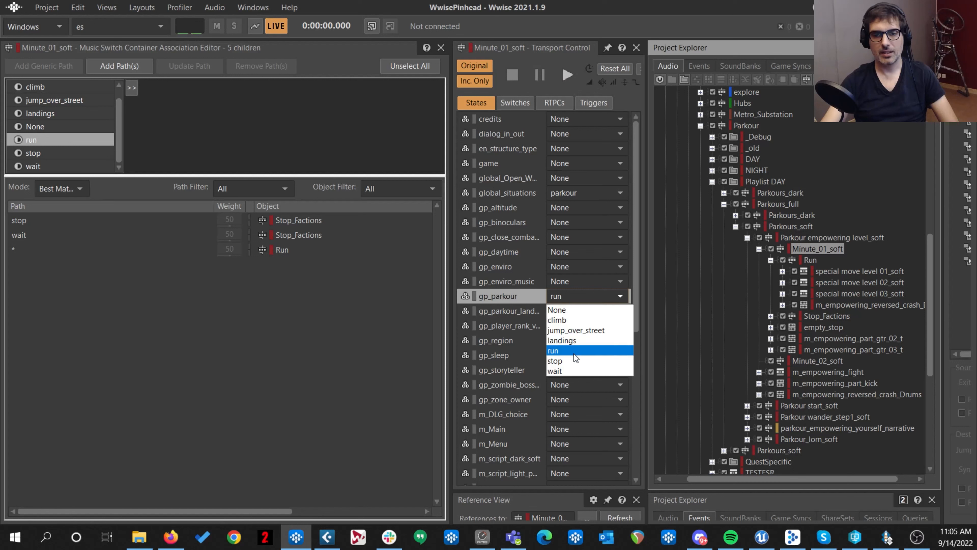
click(569, 360)
click(584, 296)
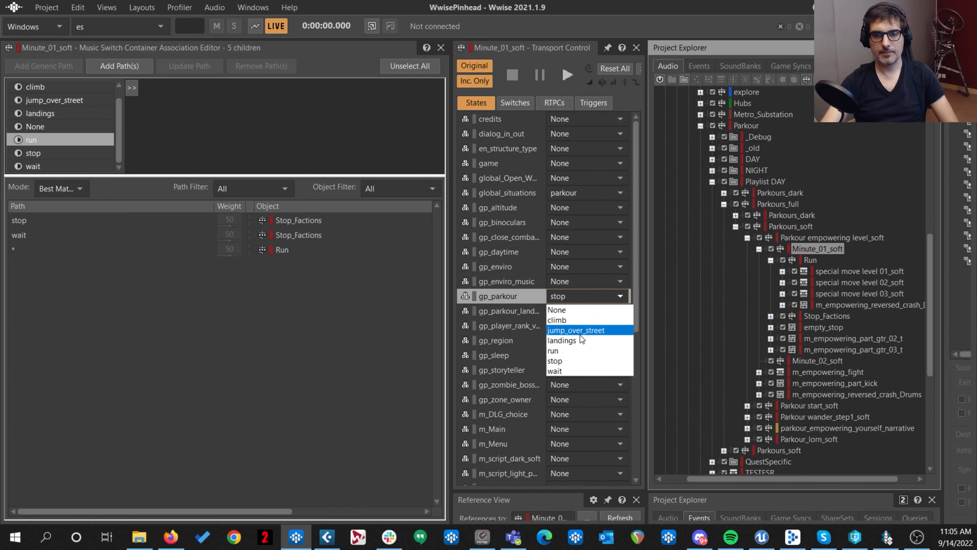
click(581, 350)
- Play Minute_01_soft and switch the gp_parkour state to stop during playback
click(567, 75)
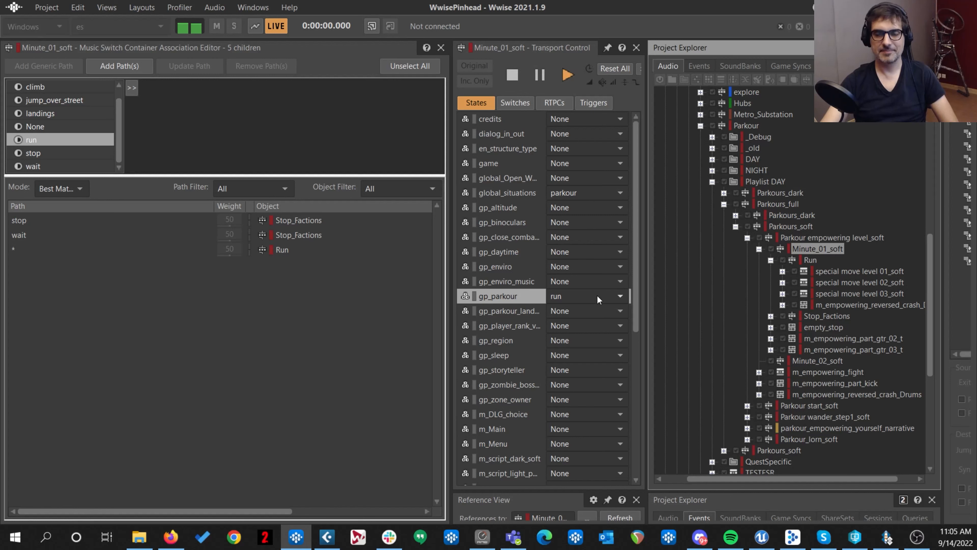
click(598, 298)
click(589, 361)
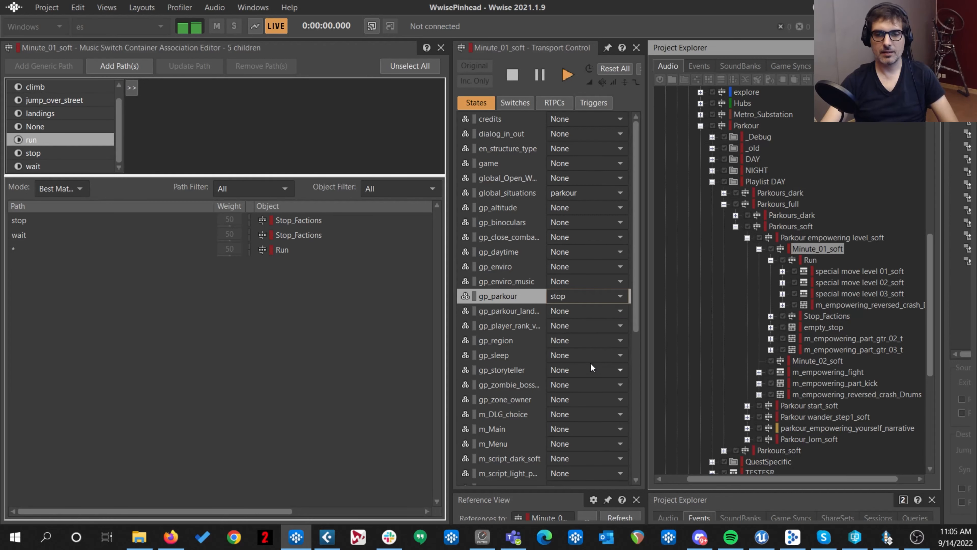
- Switch the gp_parkour state to run and back to stop while Minute_01_soft plays
click(595, 301)
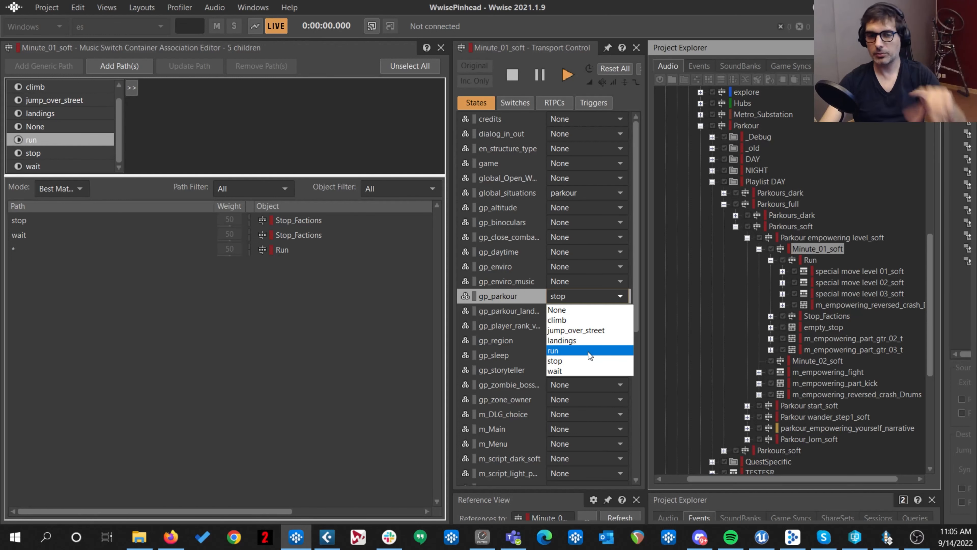
click(586, 355)
click(593, 296)
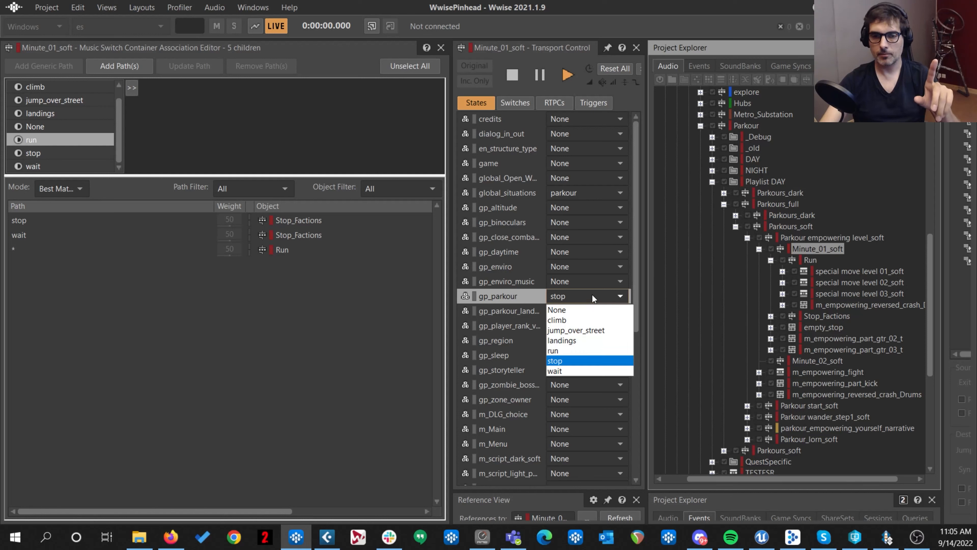
click(590, 357)
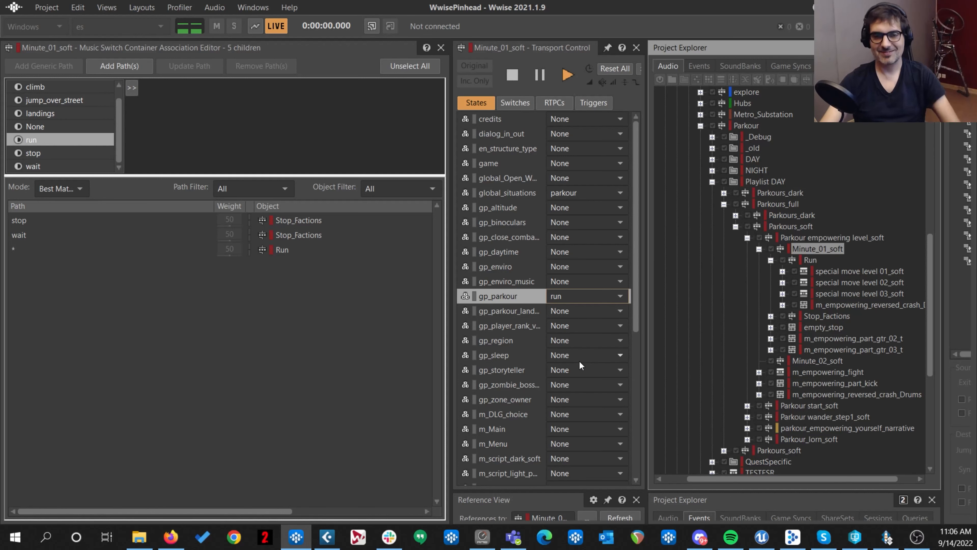
click(585, 296)
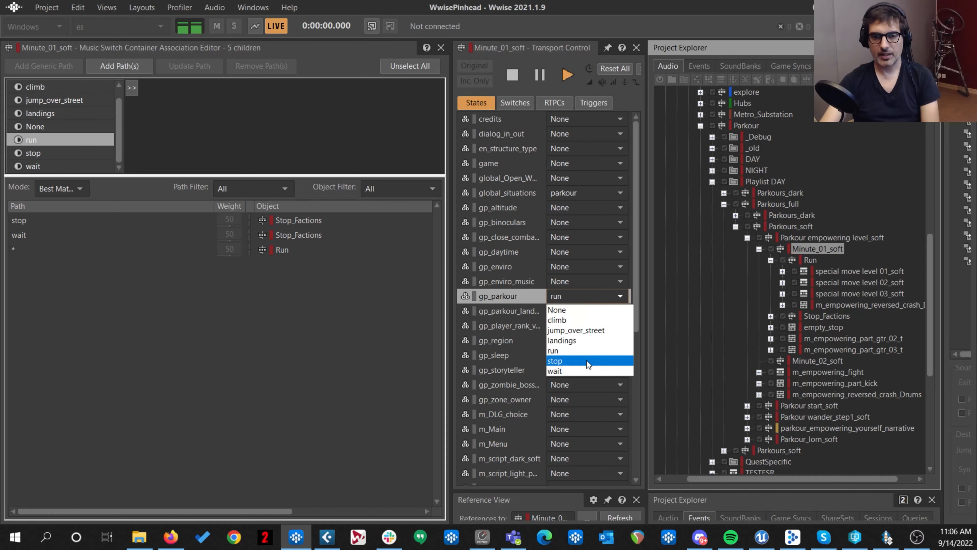
click(586, 360)
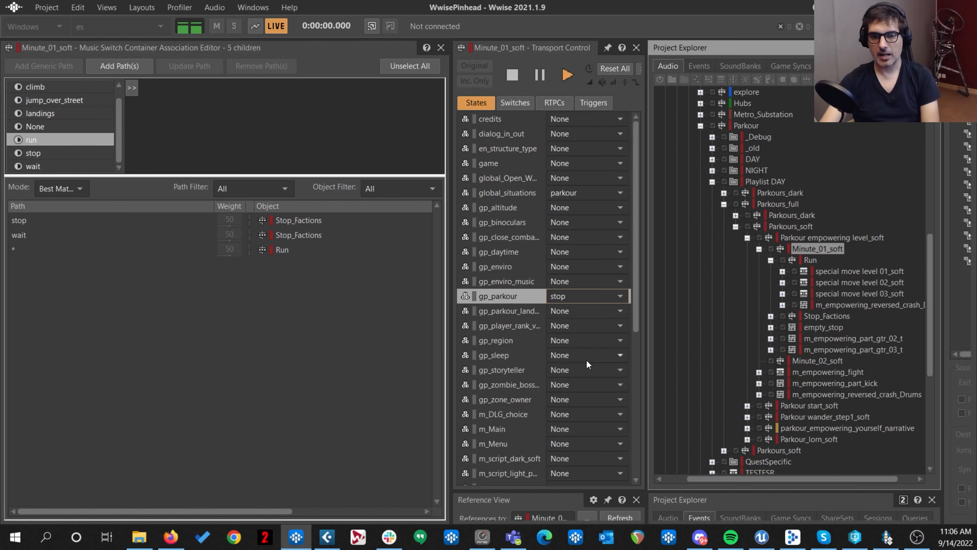
- Repeat the gp_parkour change from stop to run and back to stop during the same playback
click(617, 296)
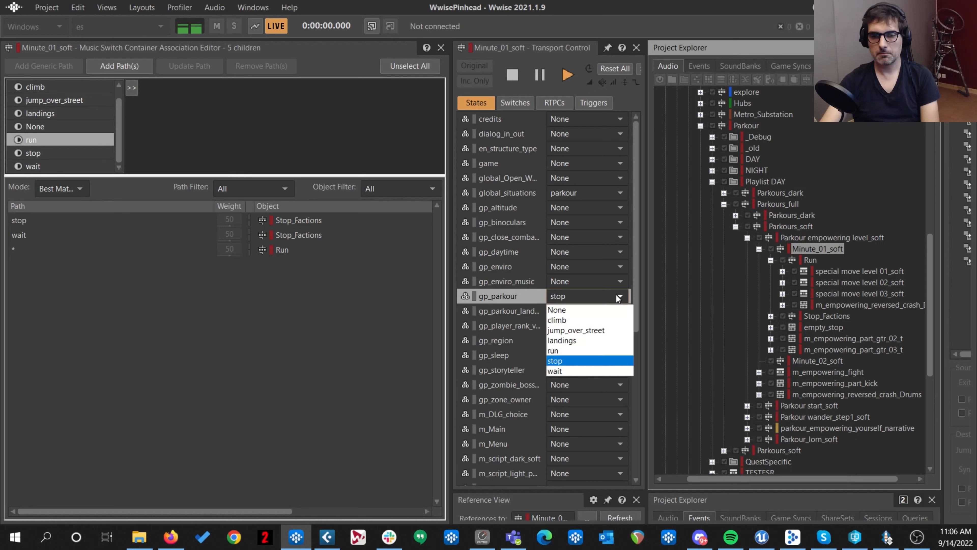
click(601, 351)
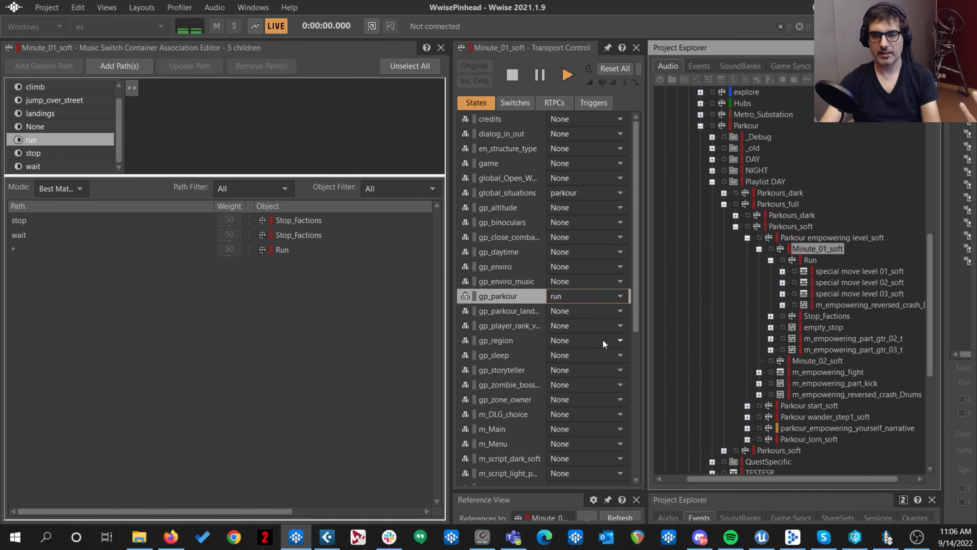
click(615, 298)
click(597, 359)
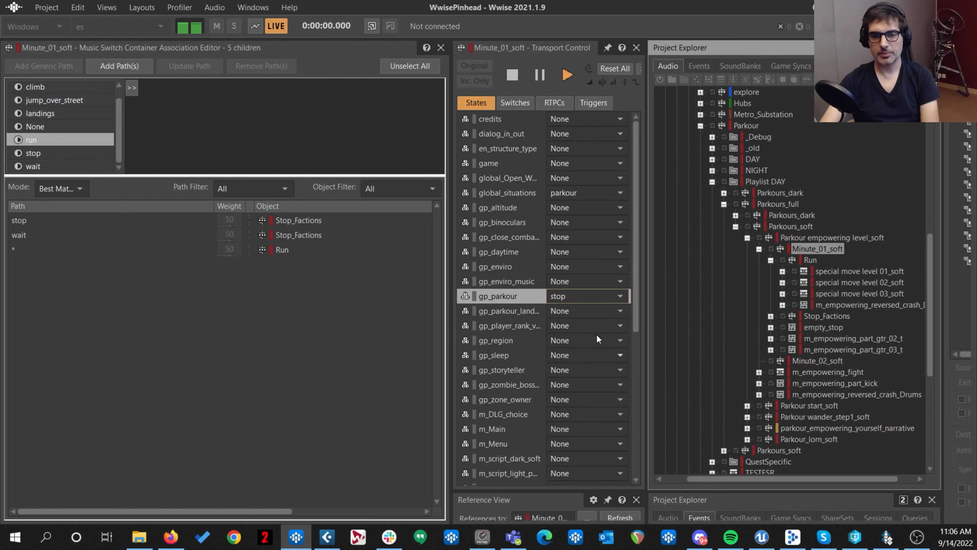
click(592, 298)
click(578, 360)
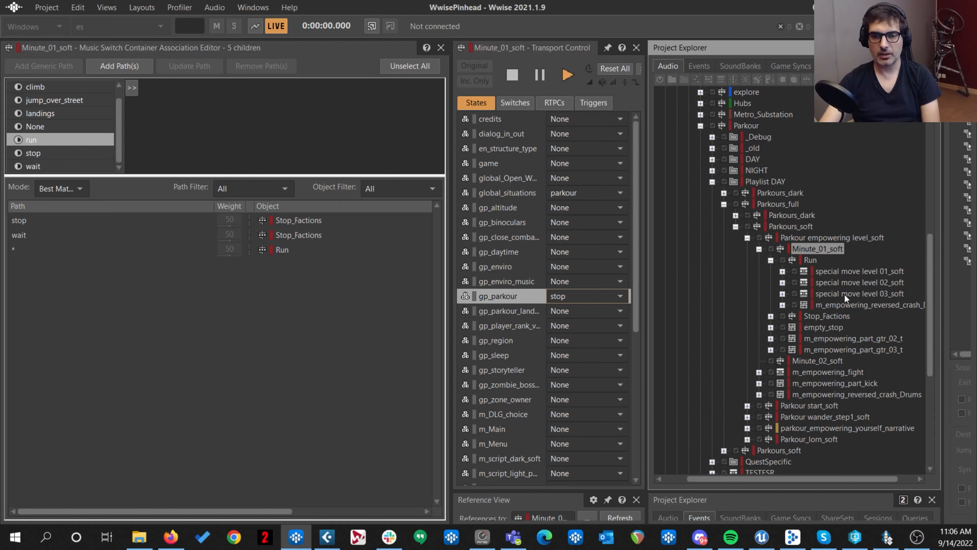
- Lower the player_parkour_velocity parameter to 0 while Minute_01_soft is playing
click(554, 103)
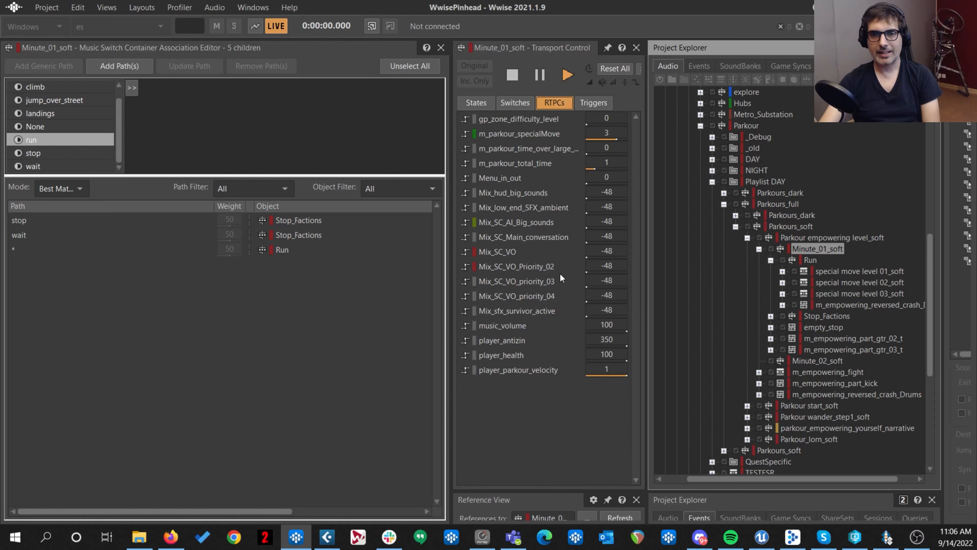
click(624, 373)
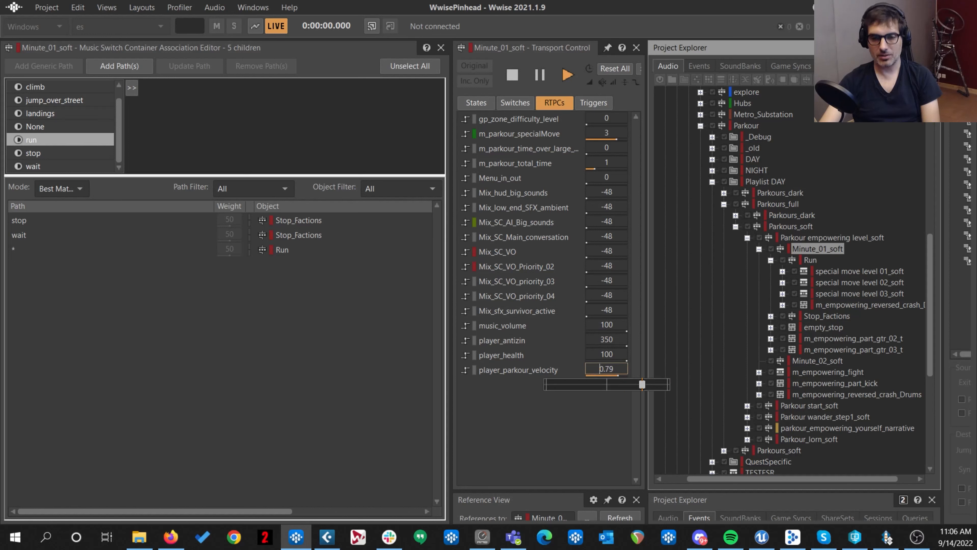
drag(667, 384, 546, 384)
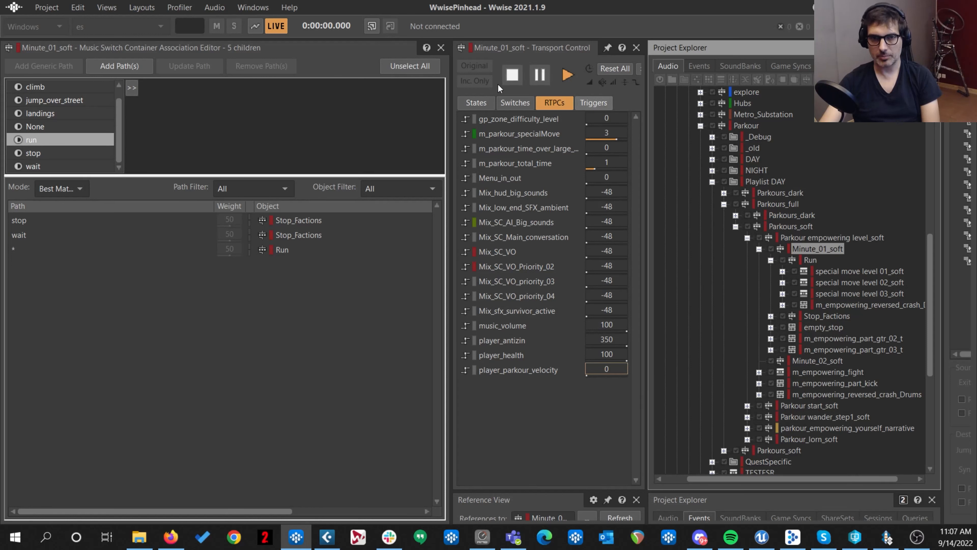
- Switch gp_parkour to run and back to stop at zero velocity, and end the playback
click(476, 103)
click(569, 296)
click(590, 349)
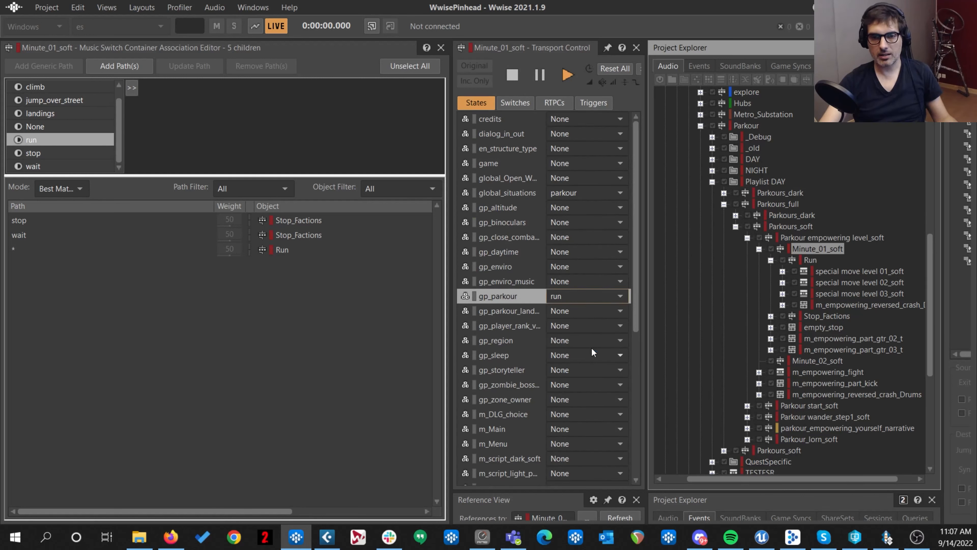
click(562, 73)
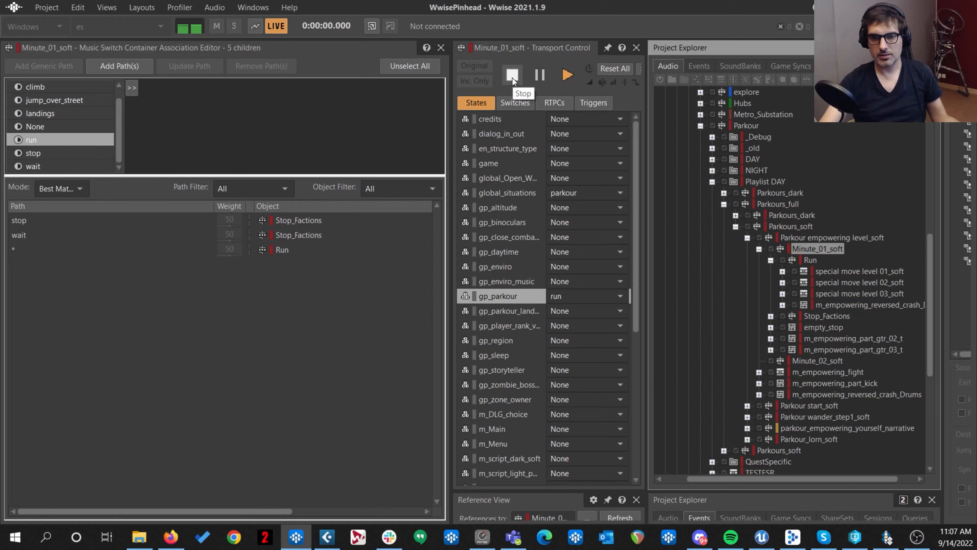
click(567, 295)
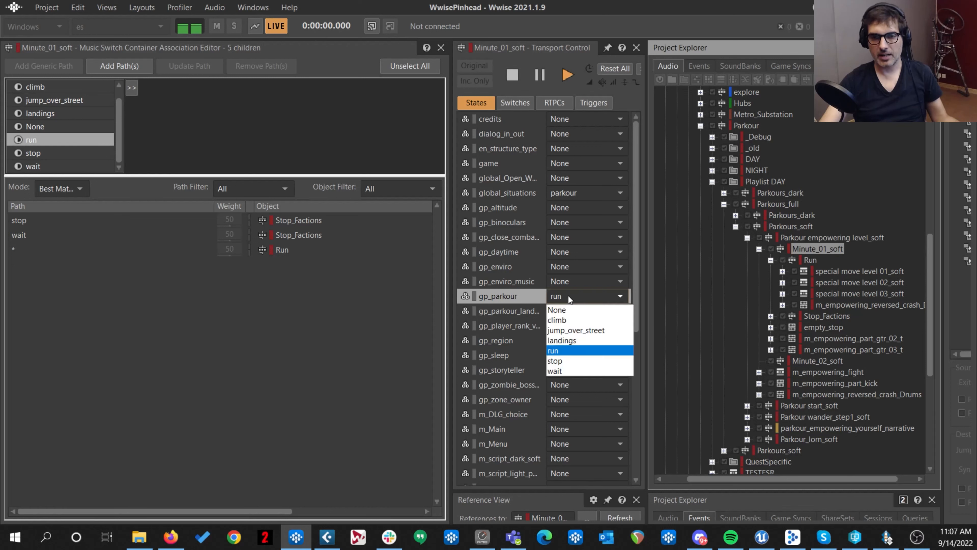
click(580, 360)
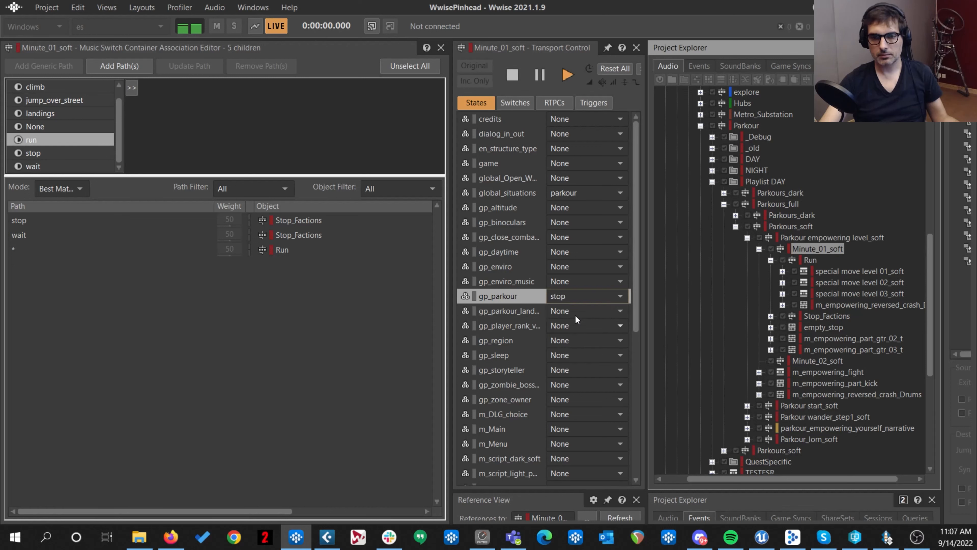
click(510, 79)
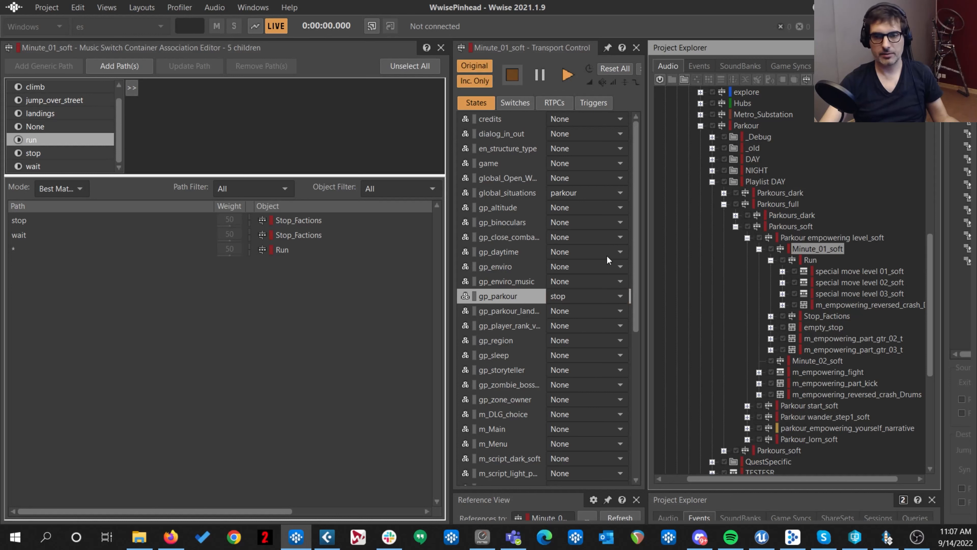
- Set player_parkour_velocity to 1 and select the Run container under Minute_01_soft
click(543, 103)
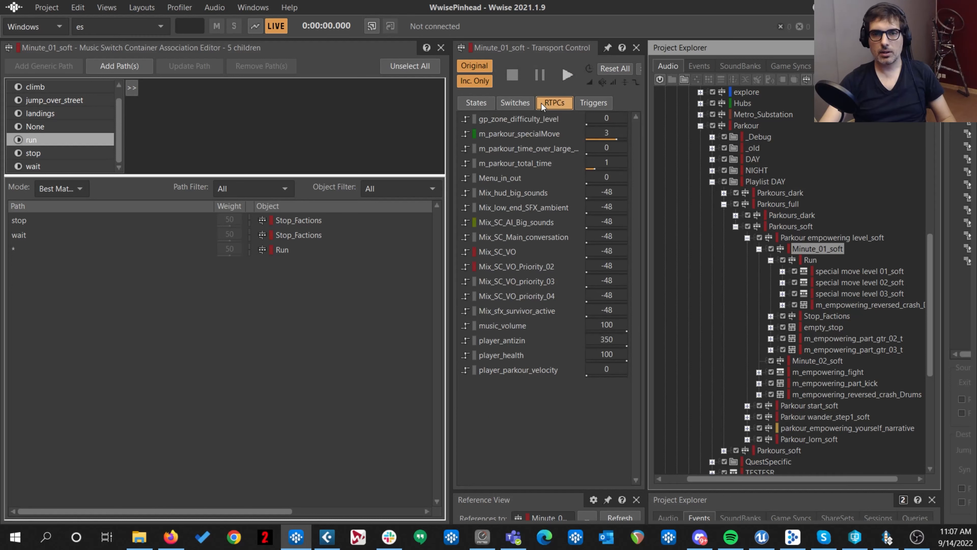
click(606, 374)
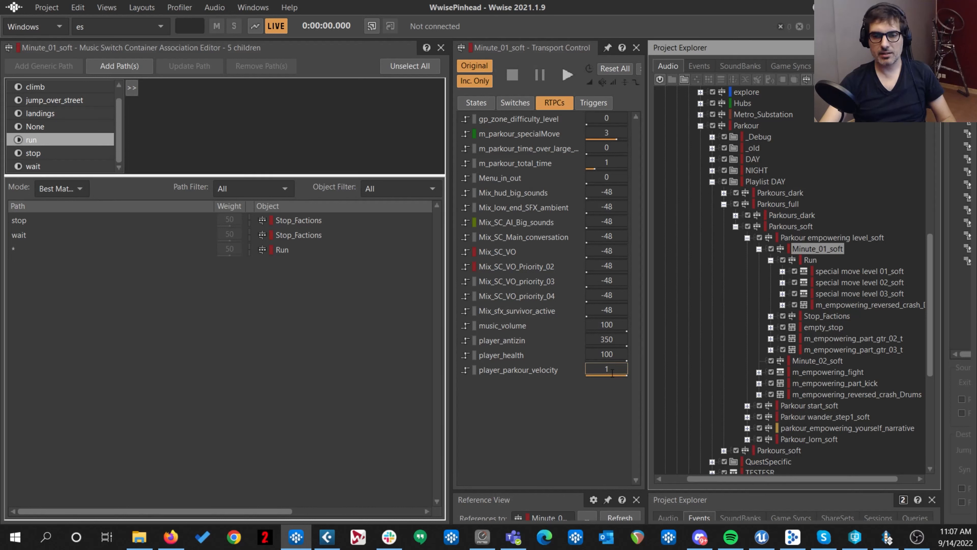
click(810, 259)
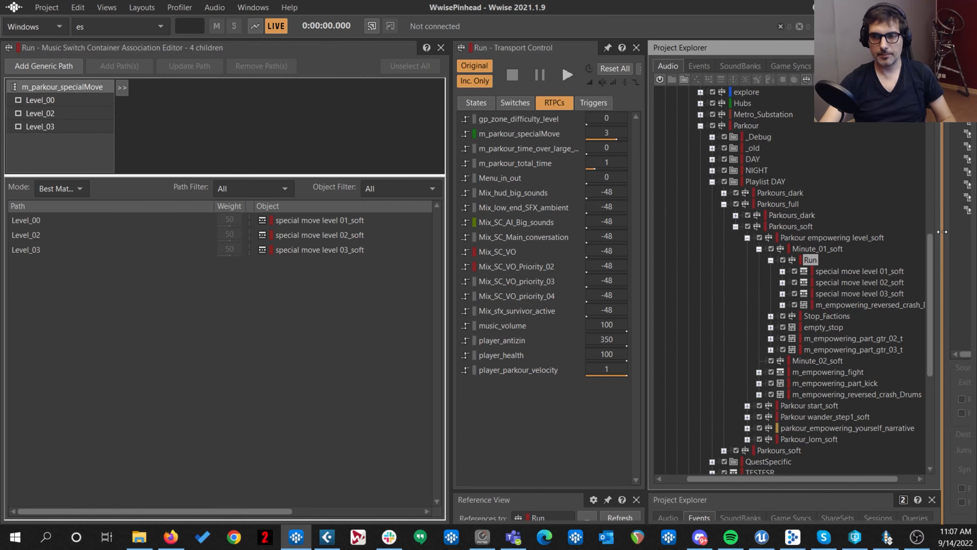
- Inspect the Verb_Parkour_exit_cue user-defined auxiliary sends in the Run container's general settings
drag(942, 232, 688, 227)
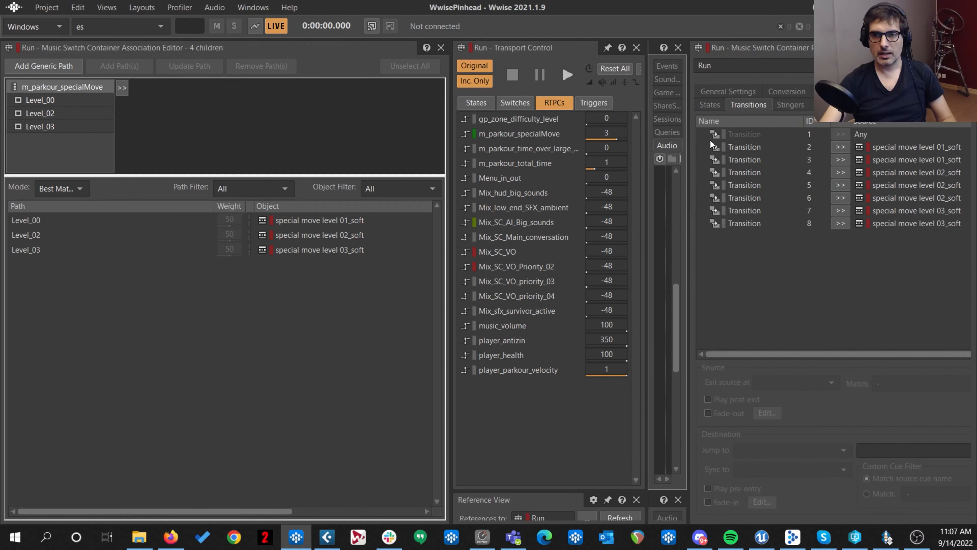
click(732, 90)
click(869, 303)
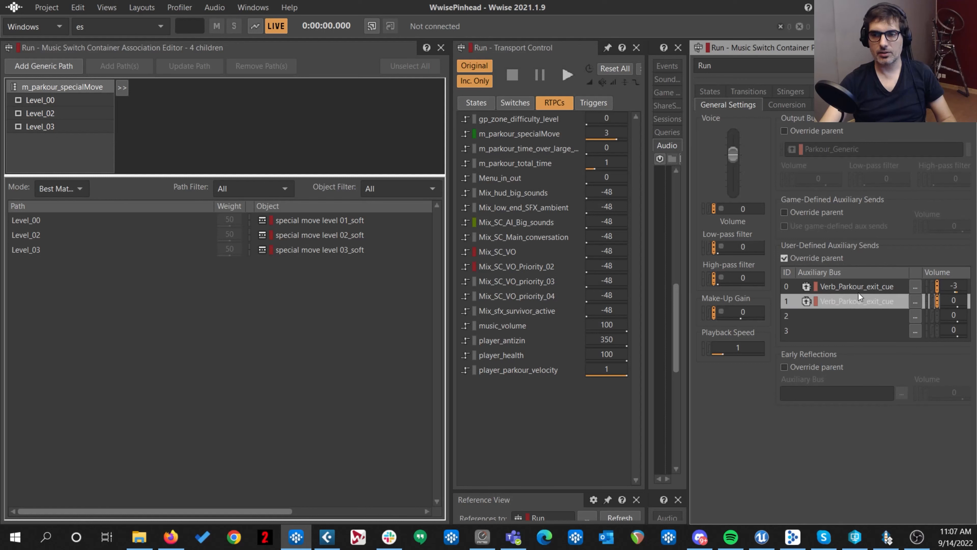
click(858, 292)
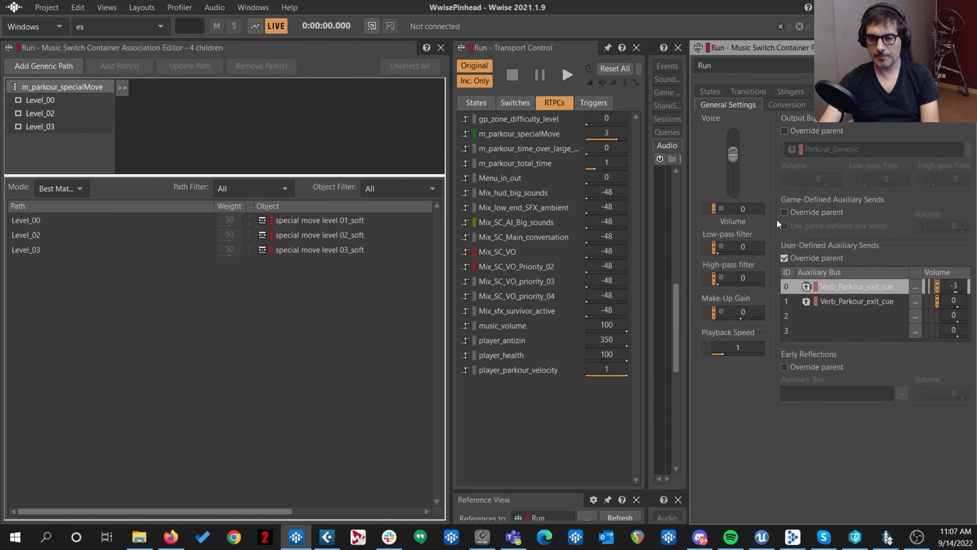
- Examine the Run container's volume and auxiliary send values for the gp_parkour stop state, and the state group's custom transition times
drag(688, 172, 653, 171)
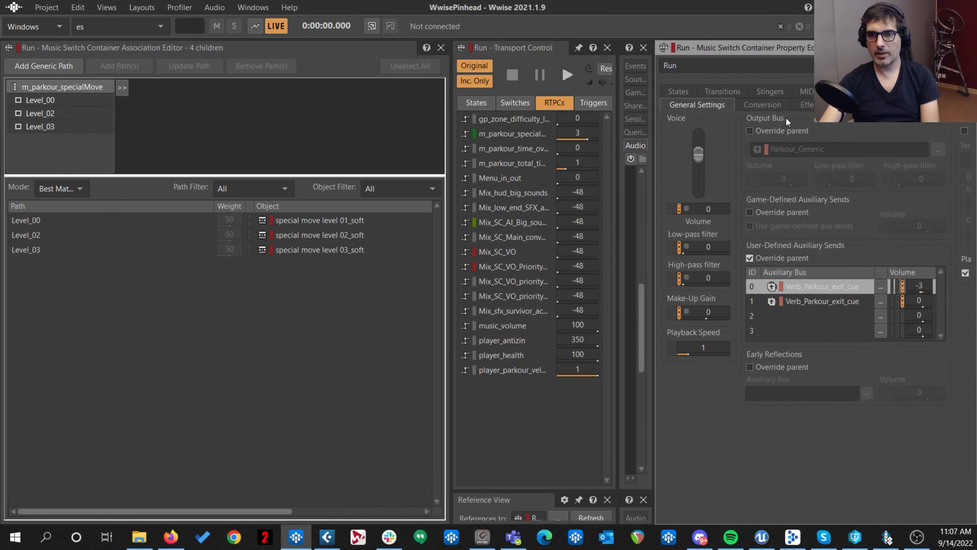
click(687, 91)
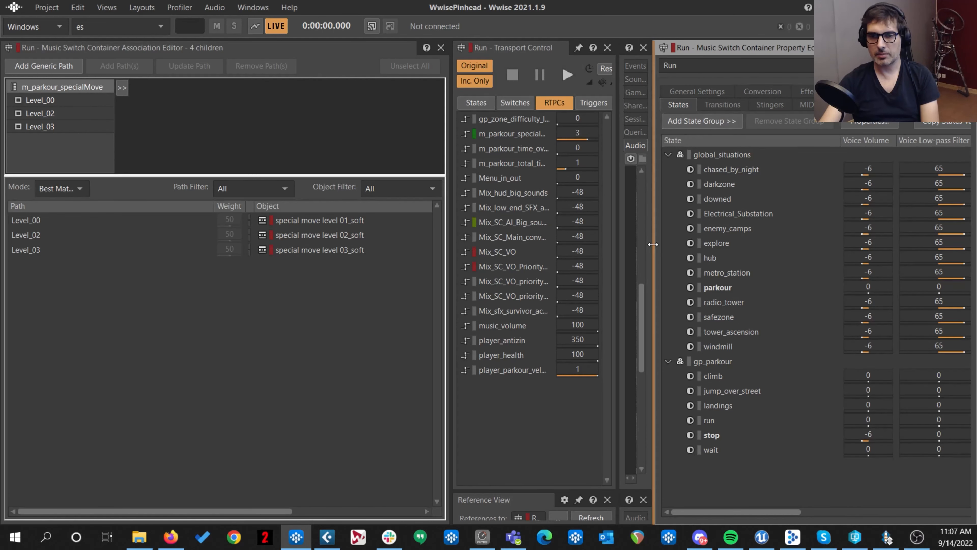
drag(653, 244, 420, 247)
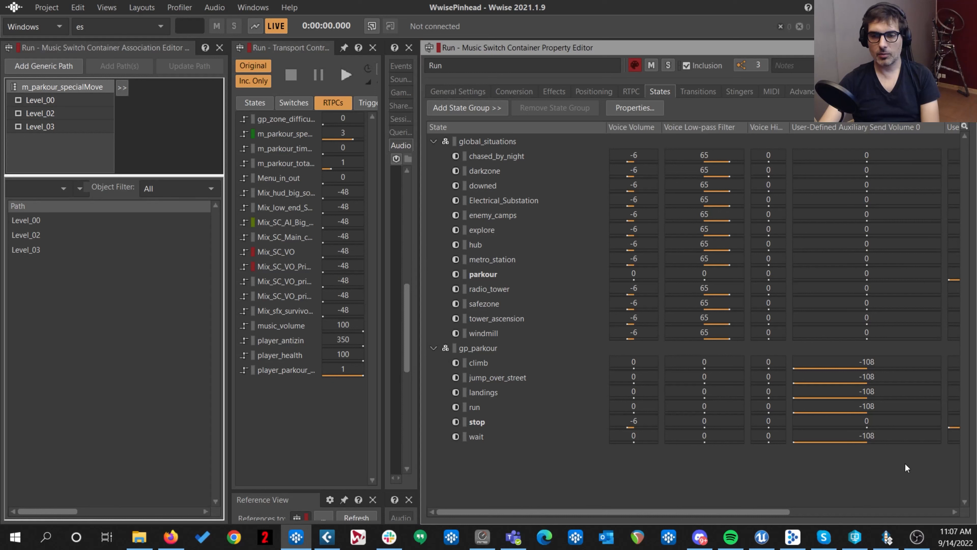
click(499, 427)
click(866, 421)
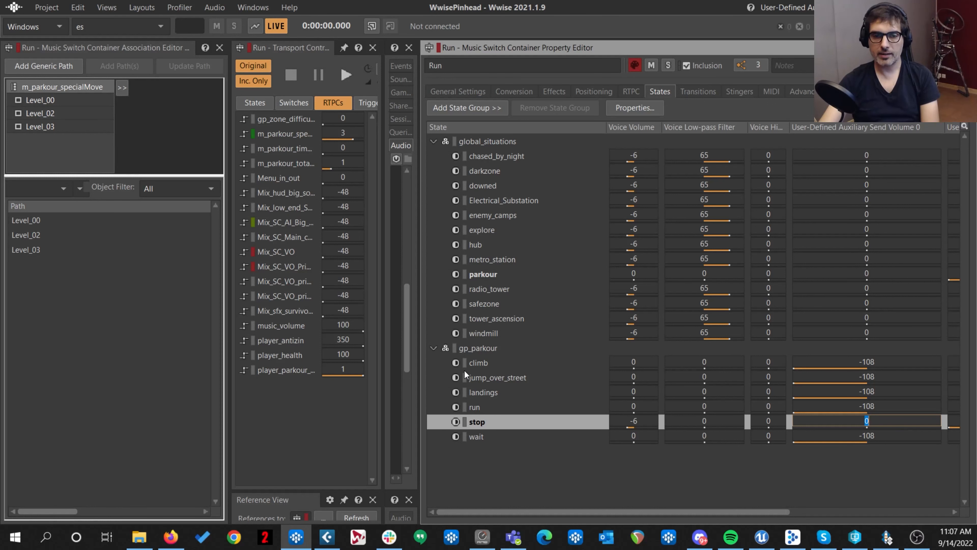
double_click(478, 347)
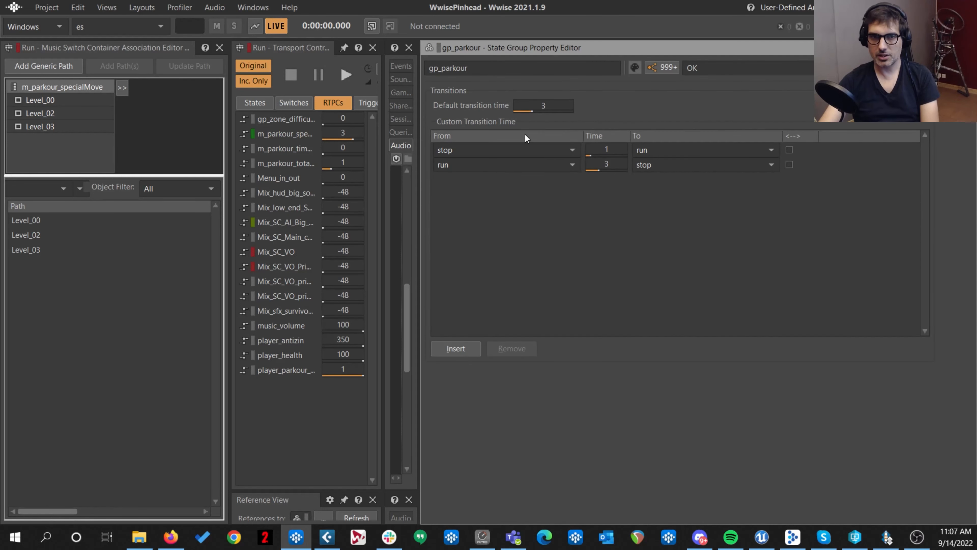
drag(420, 188, 473, 216)
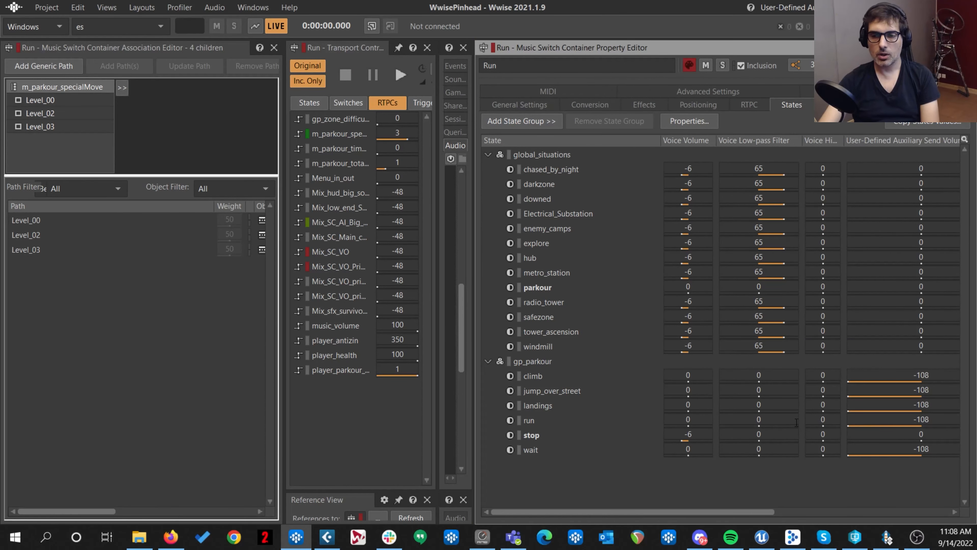
- Expand special move level 03_soft under Run and open its music segment m_empowering_part_gtr_03
drag(477, 273, 905, 259)
double_click(842, 306)
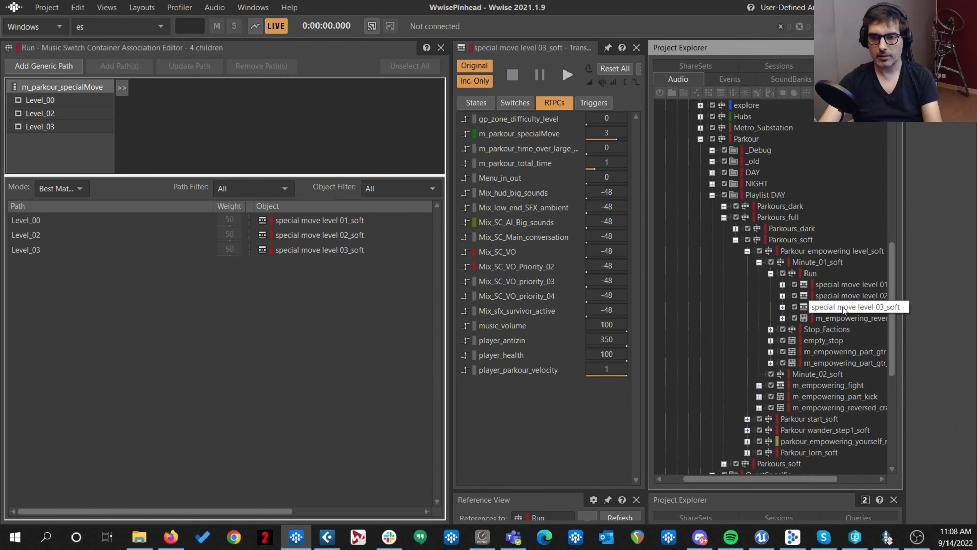
click(841, 318)
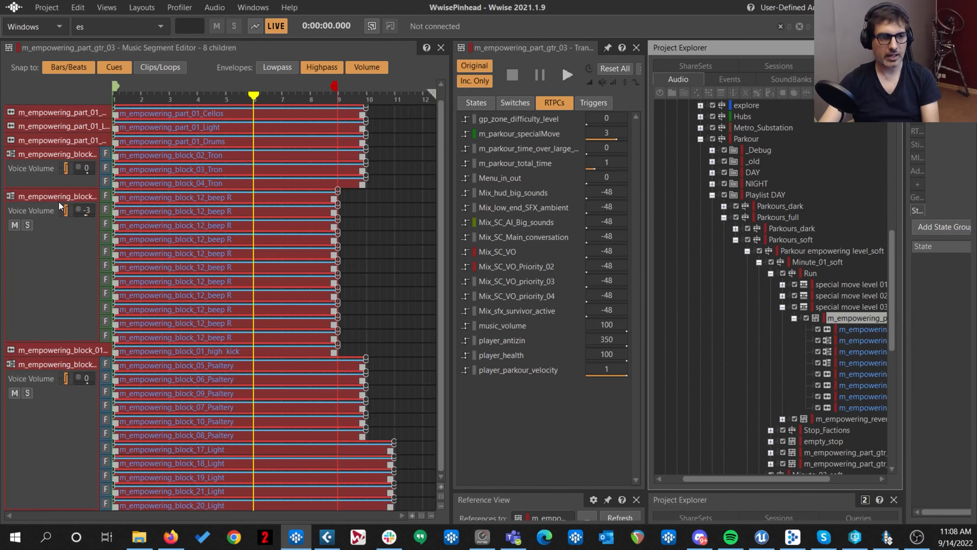
- Compare the state settings of the segment's tracks, including 12_beep R, Drums, Light and Cellos
drag(905, 154, 677, 154)
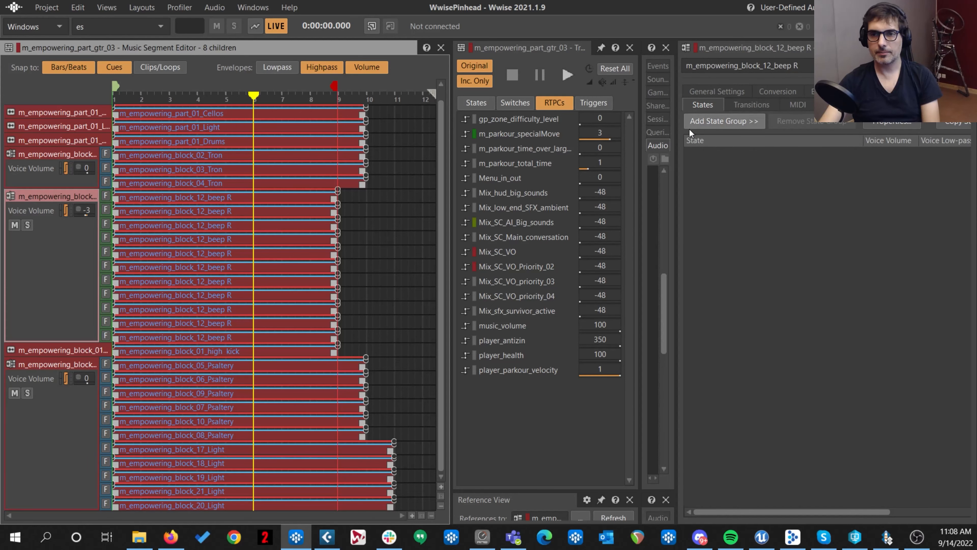
click(61, 144)
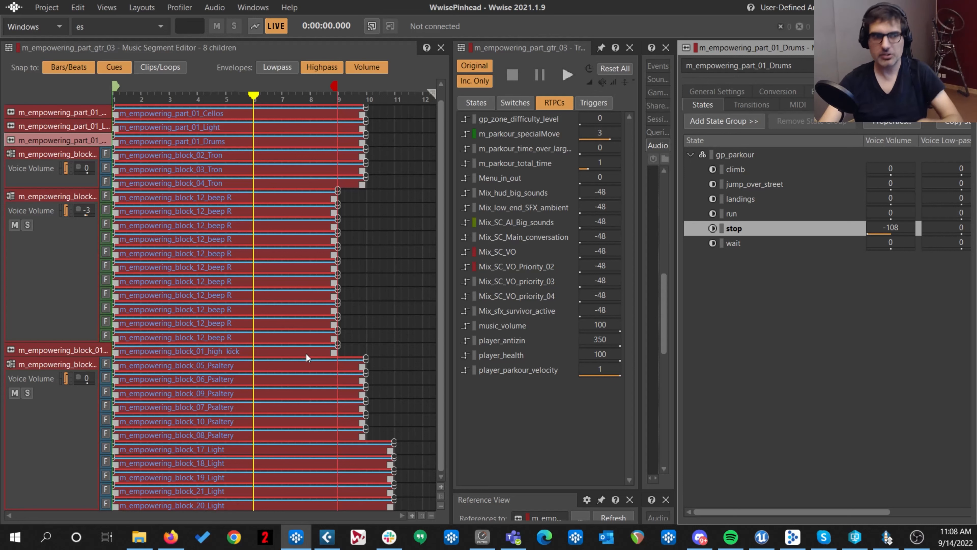
click(64, 127)
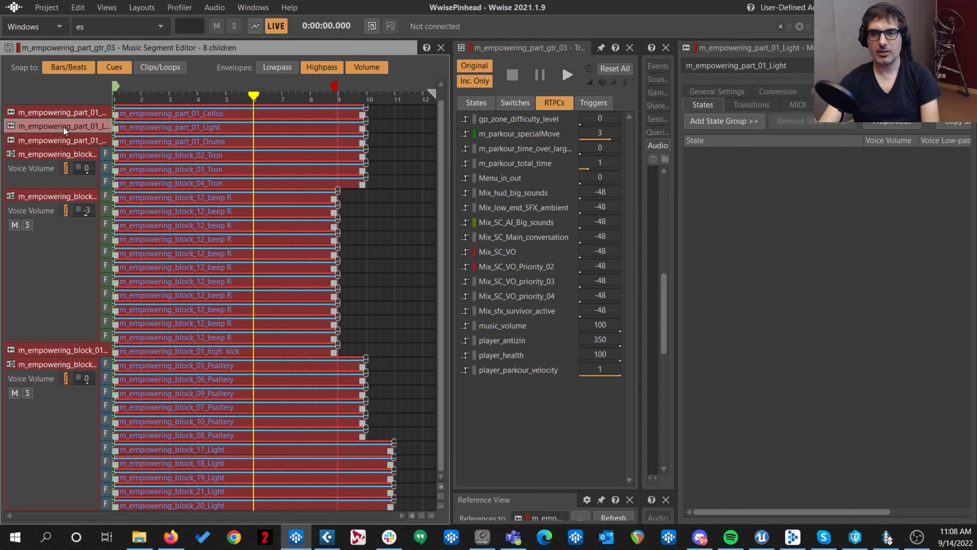
click(61, 111)
click(56, 187)
click(57, 192)
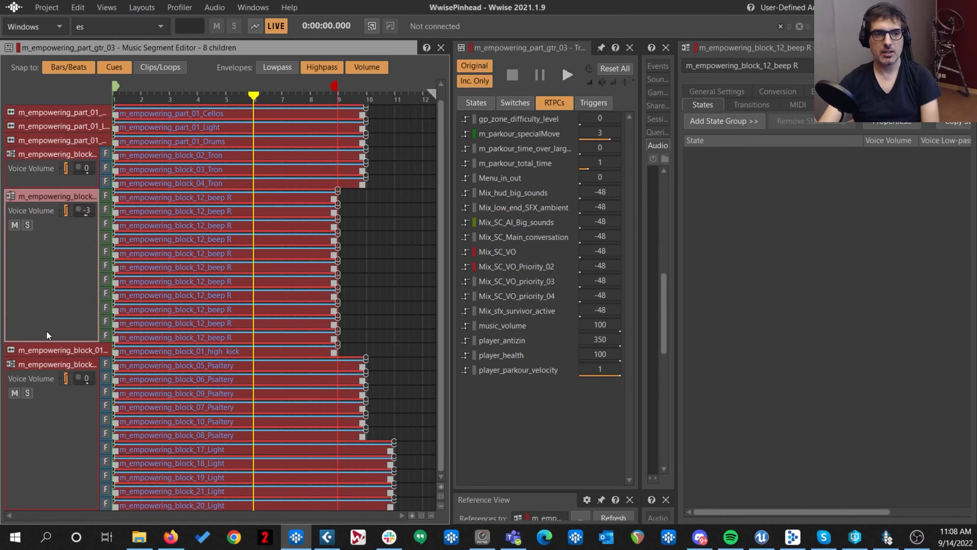
- Inspect the gp_parkour state values and the player_parkour_velocity volume curve of the m_empowering_block_01_high kick track
click(47, 346)
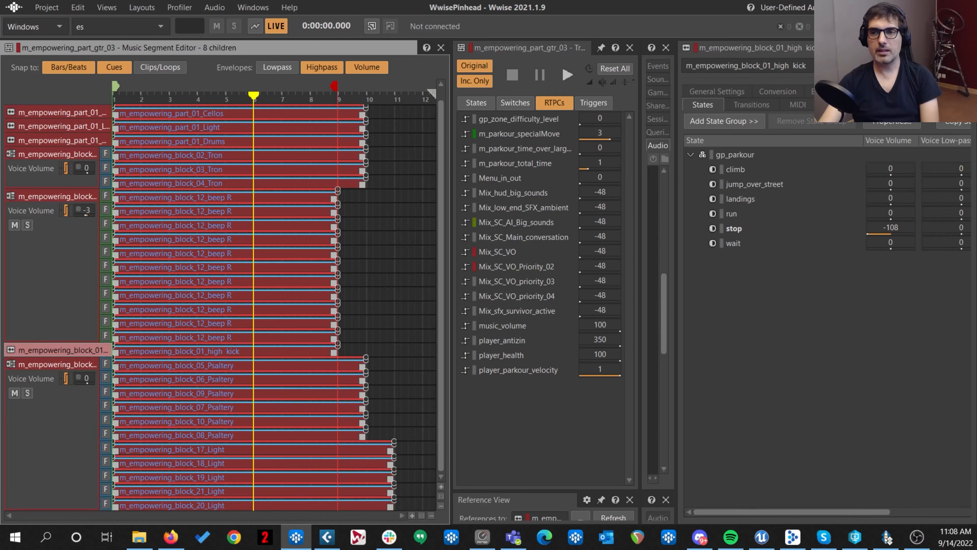
click(937, 92)
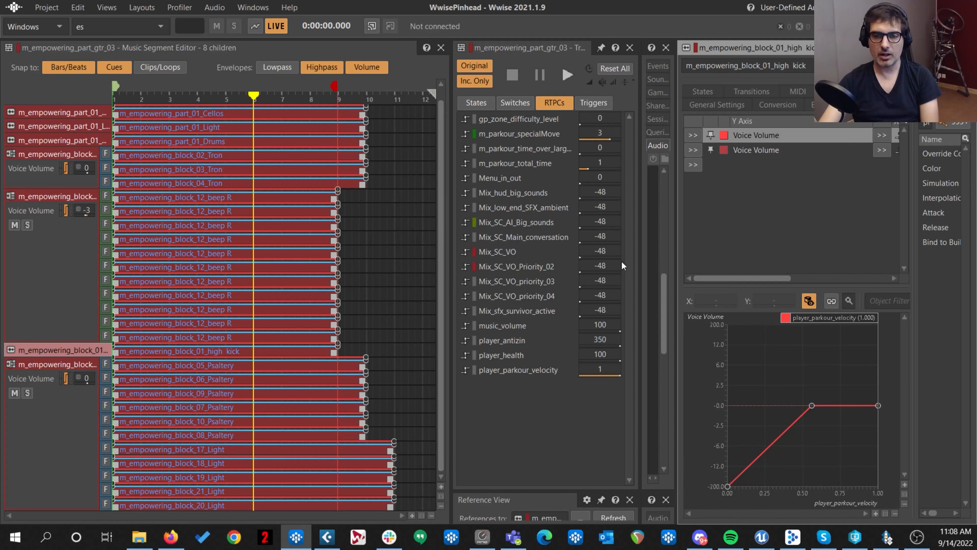
- Bring the project hierarchy back into view and set the gp_parkour state to run for playback
drag(676, 250, 931, 238)
click(476, 103)
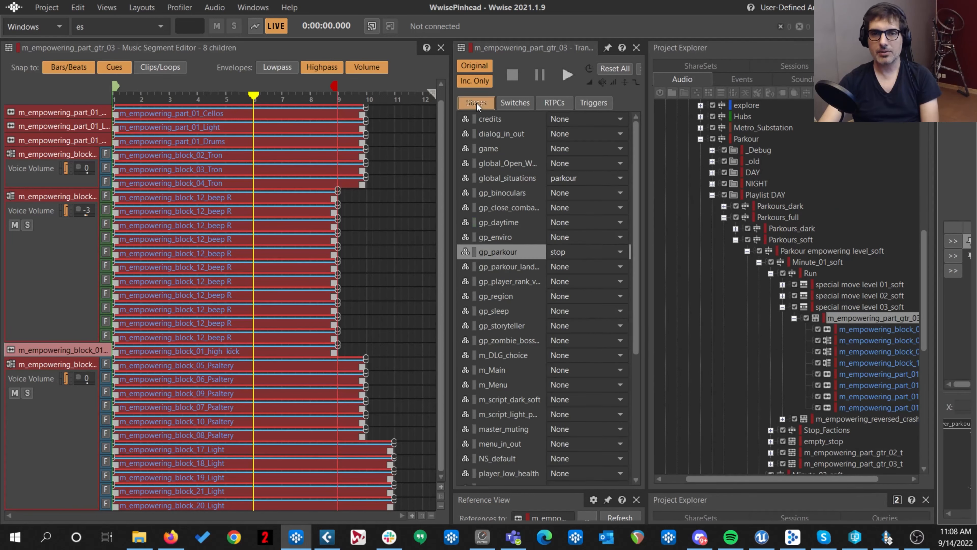
click(573, 255)
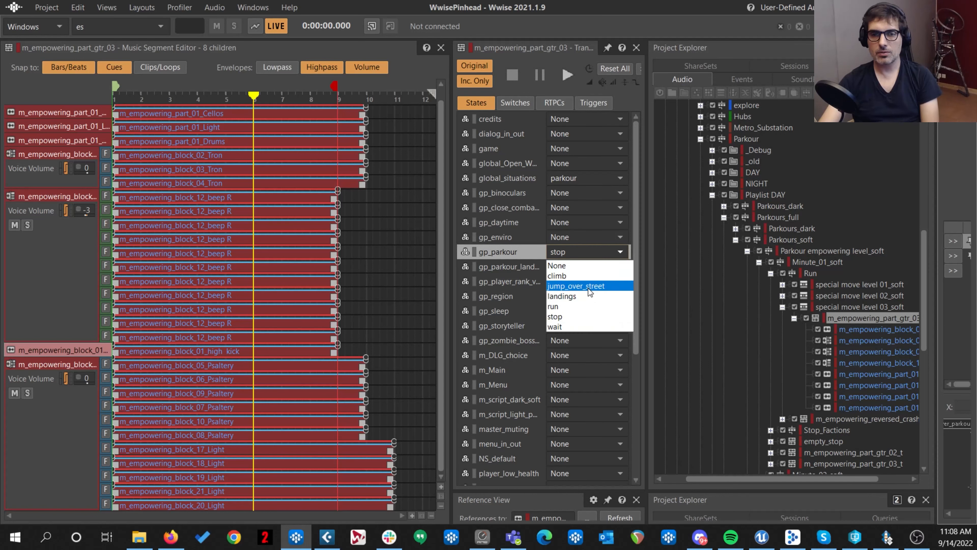
click(589, 306)
- Select the Run container under Minute_01_soft, collapse its special move level 03_soft playlist, and show the playback RTPC values
click(810, 272)
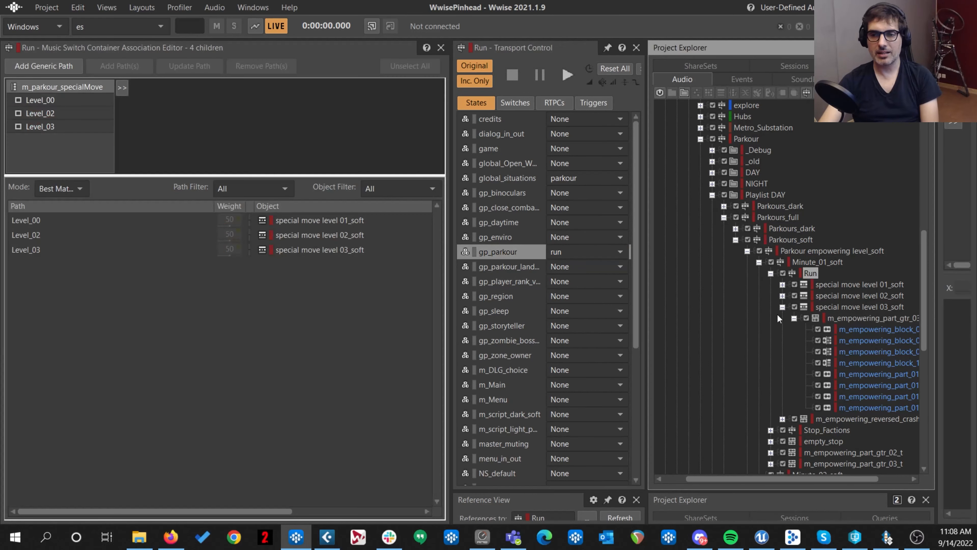
click(782, 307)
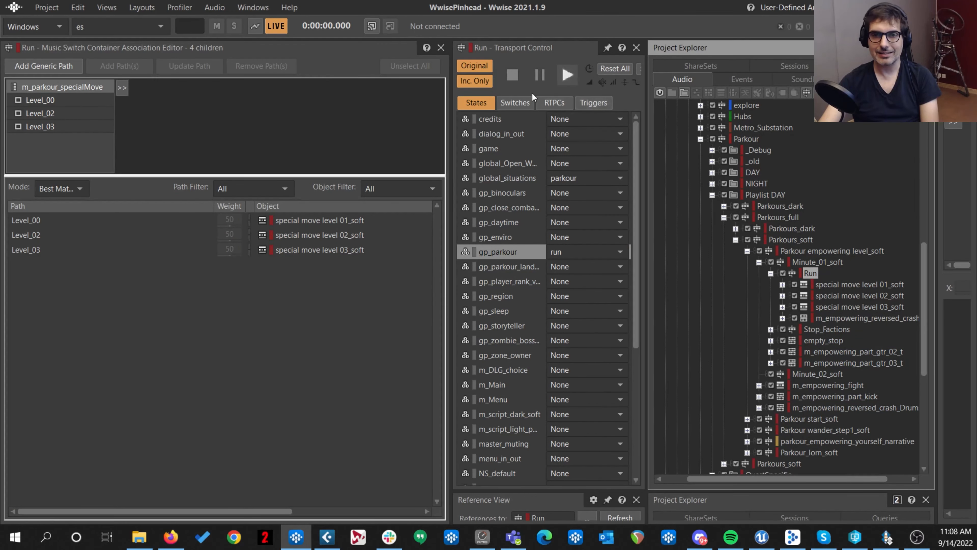
click(554, 102)
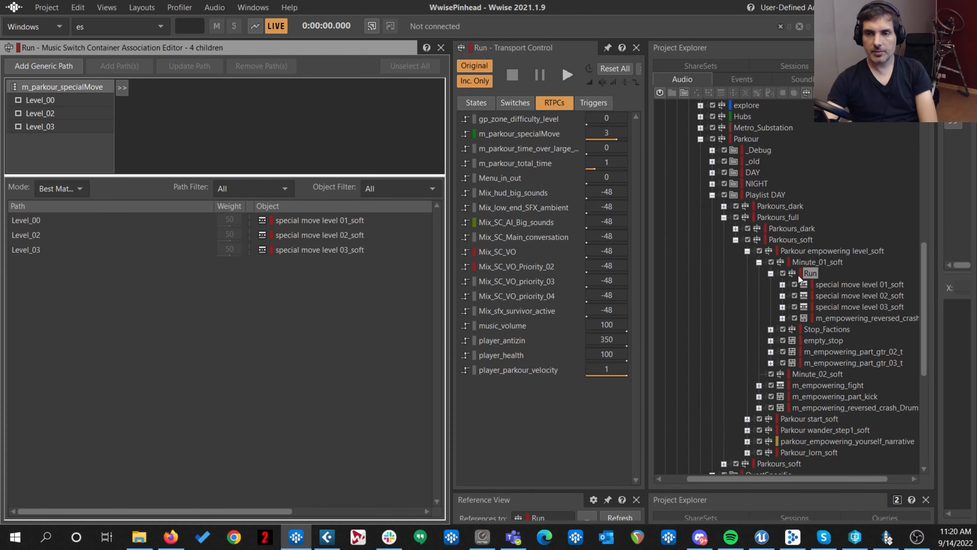
- Collapse Run, expand Parkour wander_step1_soft, and open the special move level 03_soft playlist inside its Run container
click(771, 273)
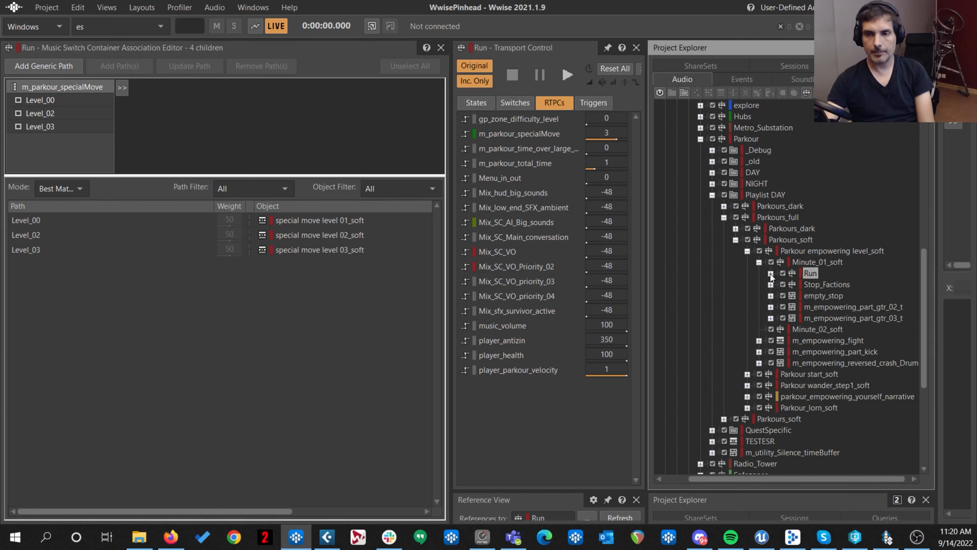
scroll(757, 278, down, 3)
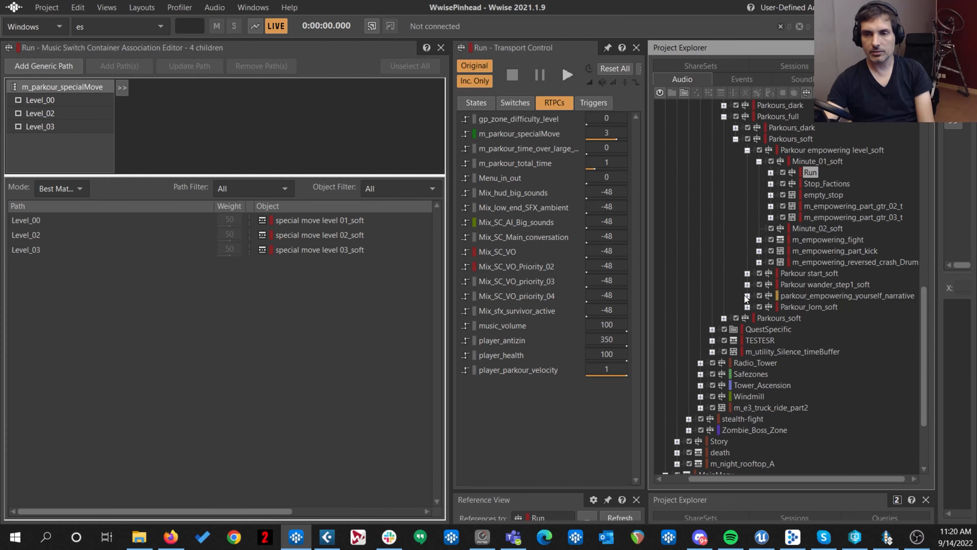
click(748, 285)
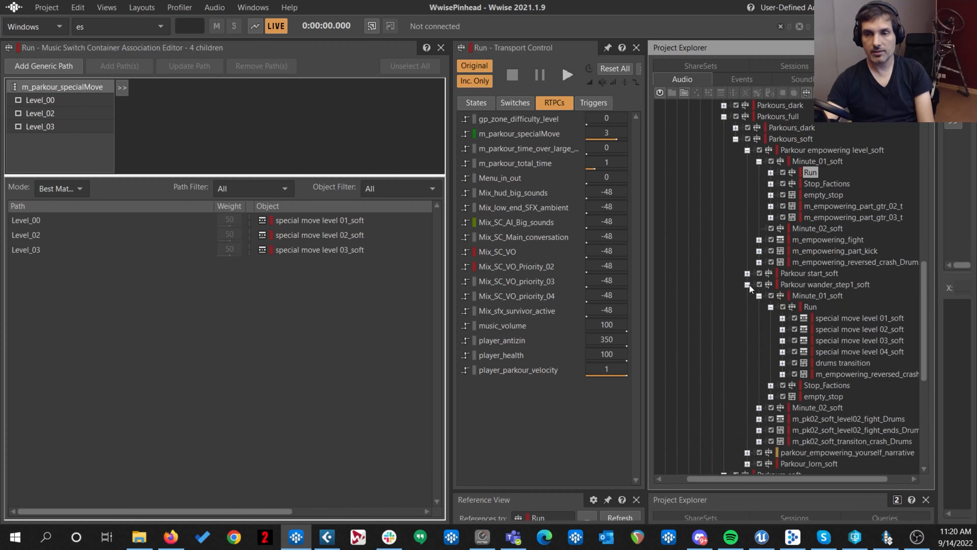
click(870, 340)
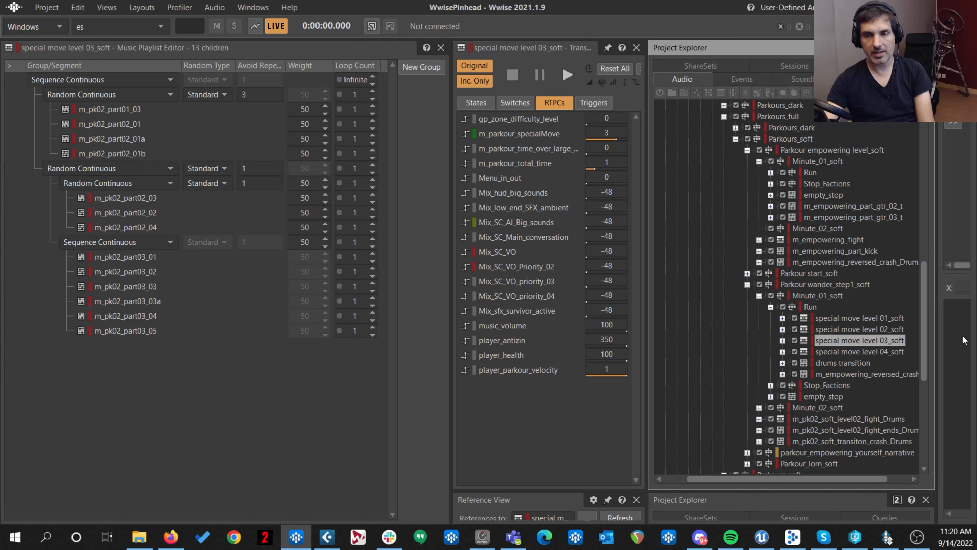
click(842, 341)
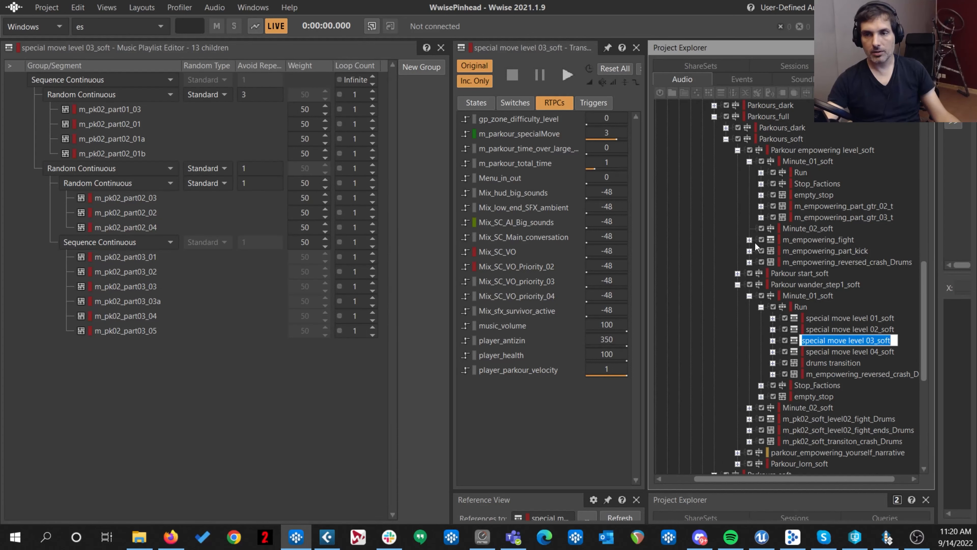
click(730, 311)
click(847, 339)
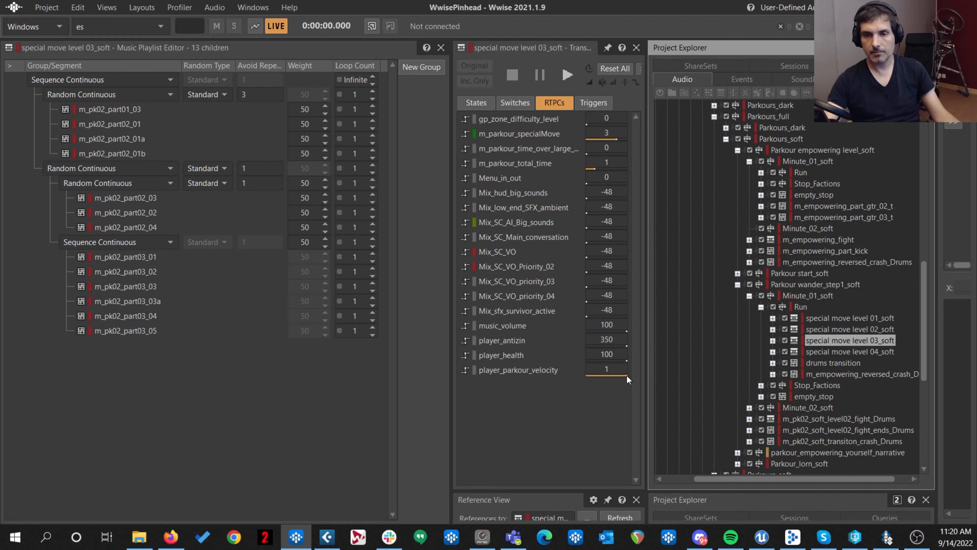
- Play special move level 03_soft and lower player_parkour_velocity from 1 to 0, returning it to 1 while listening
key(space)
drag(627, 376, 668, 384)
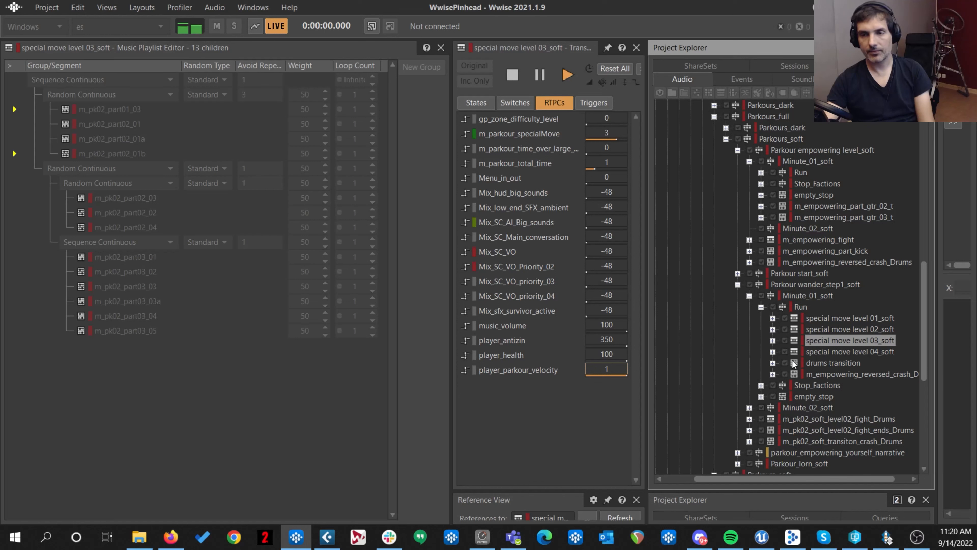
drag(626, 376, 547, 385)
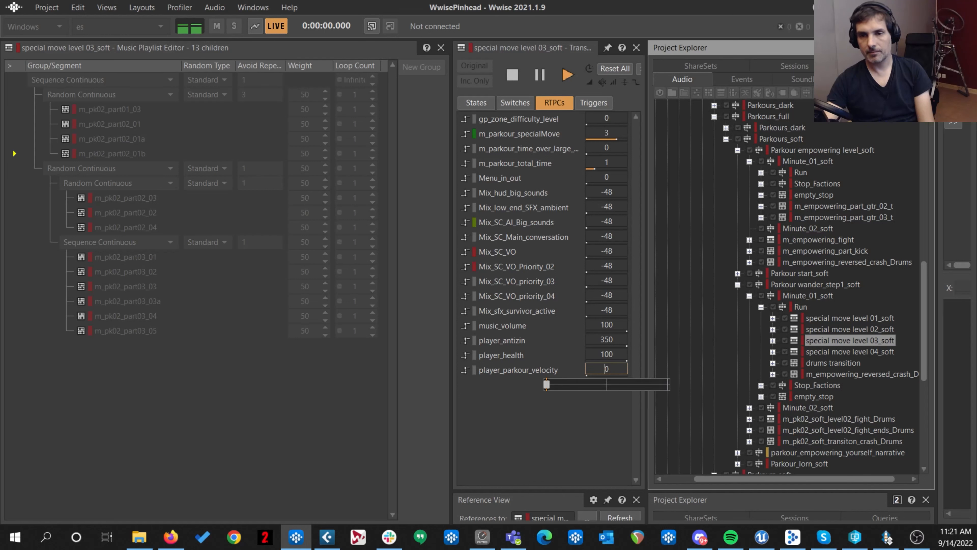
drag(547, 384, 668, 384)
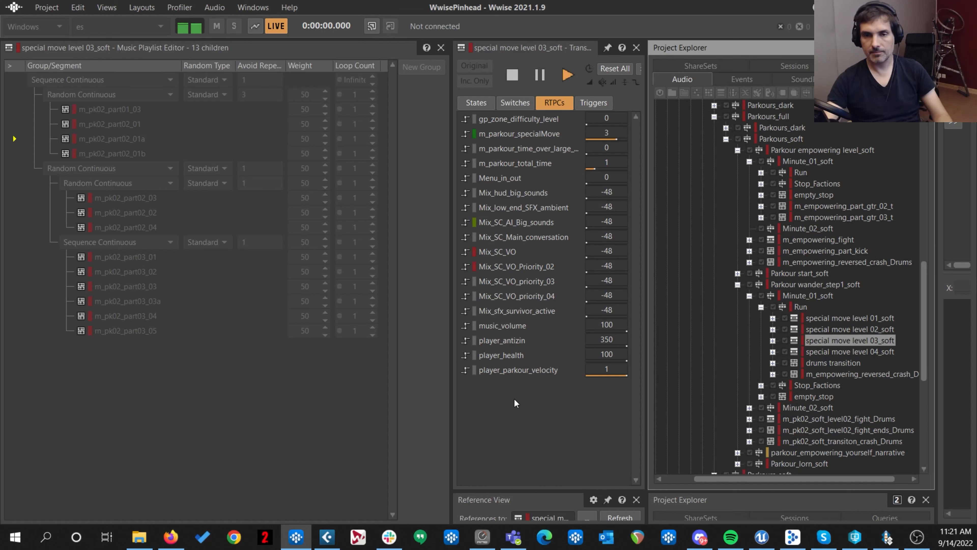
- Lower player_parkour_velocity to 0 during playback, set m_parkour_specialMove to 3.12, and raise the velocity back to 1
drag(626, 376, 546, 384)
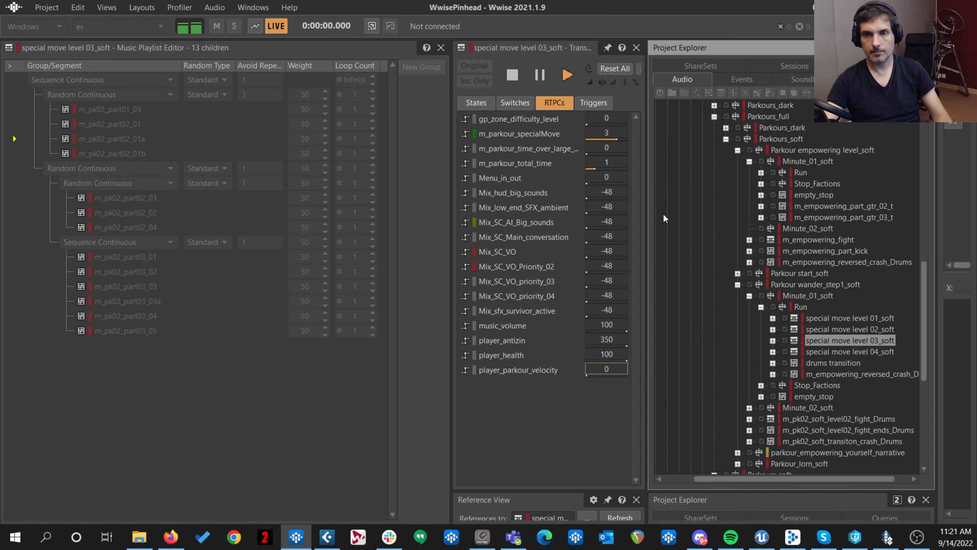
drag(617, 138, 640, 148)
drag(619, 375, 670, 384)
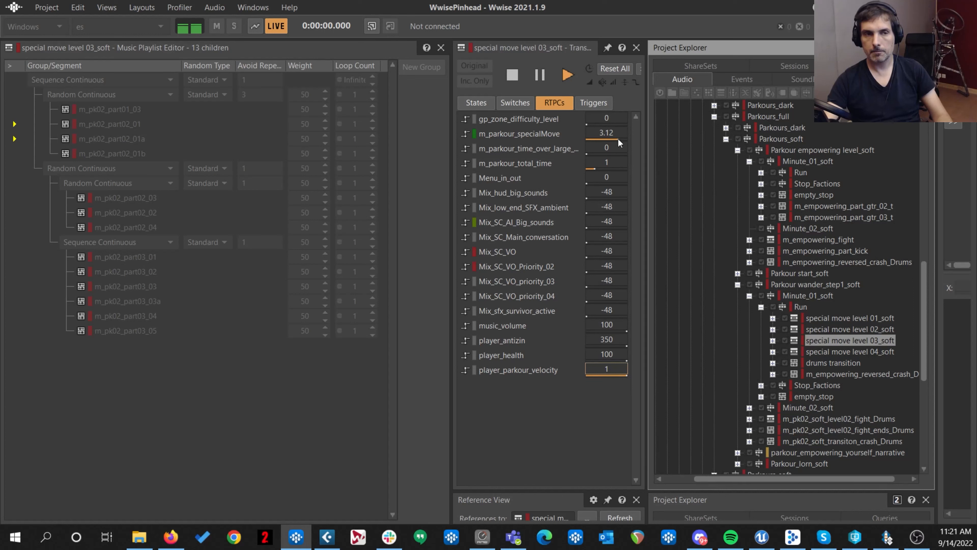
key(space)
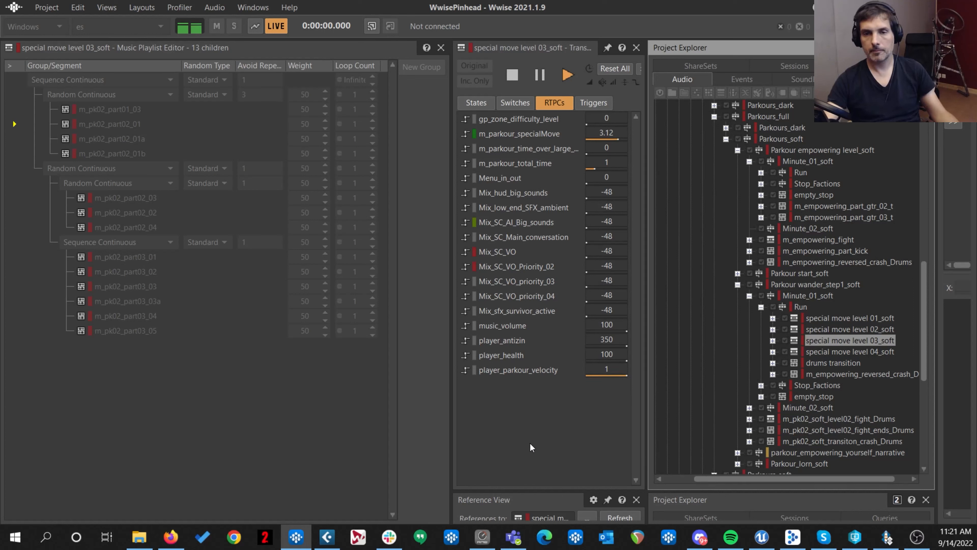